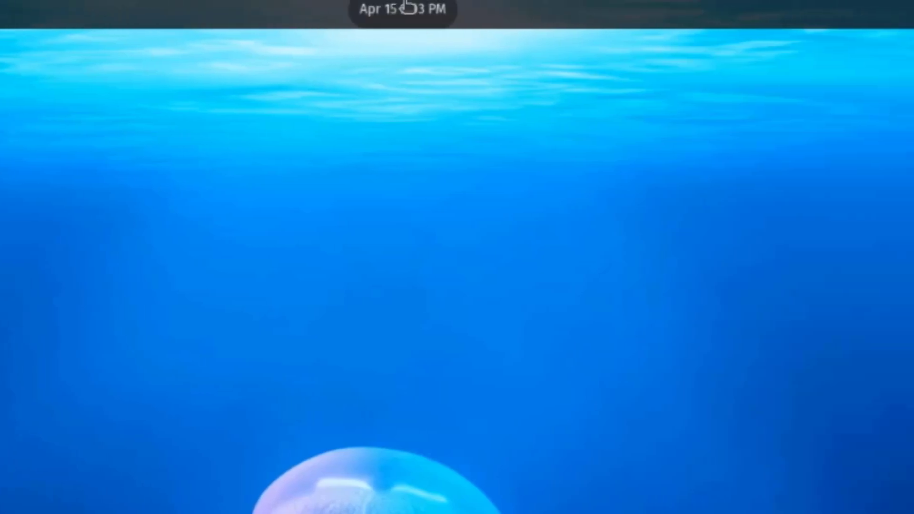
Step: Check the calendar, power and session menu, and notifications list from the top panel
{"action": "left_click", "coordinate": [727, 11]}
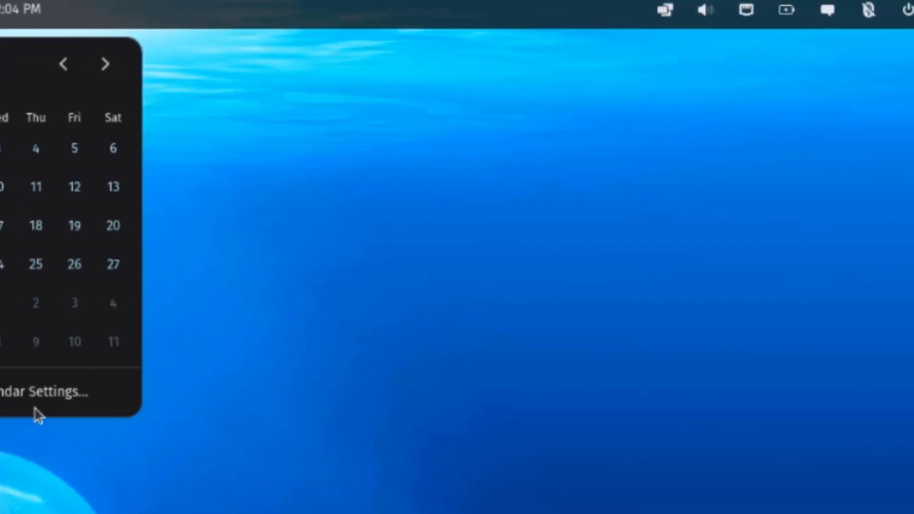
{"action": "left_click", "coordinate": [270, 412]}
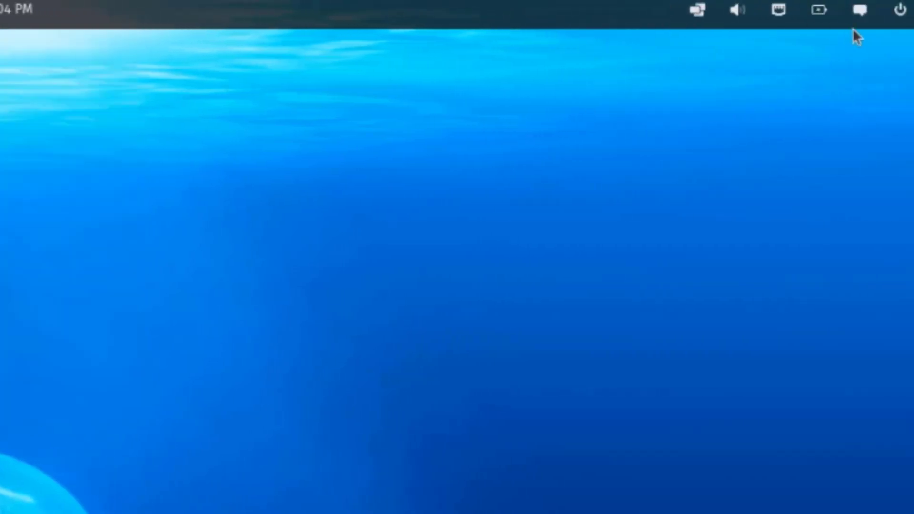
{"action": "left_click", "coordinate": [900, 11]}
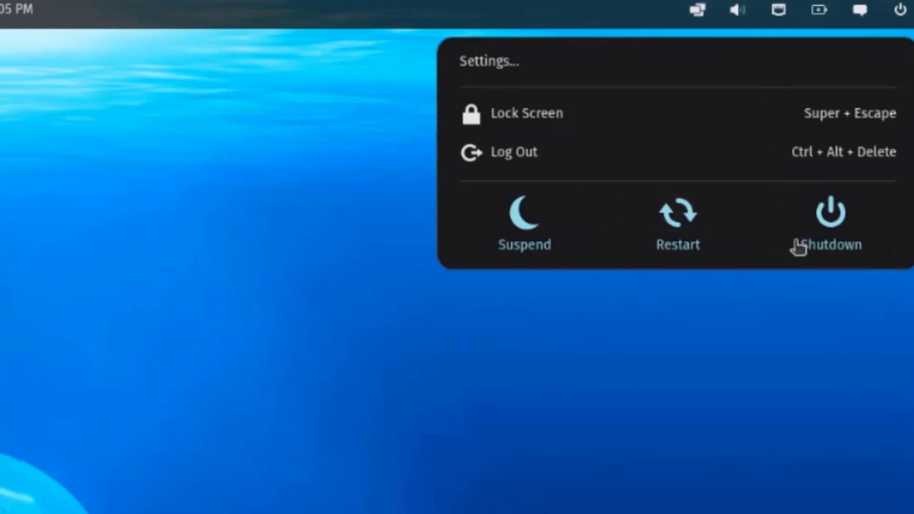
{"action": "left_click", "coordinate": [800, 26]}
{"action": "left_click", "coordinate": [860, 10]}
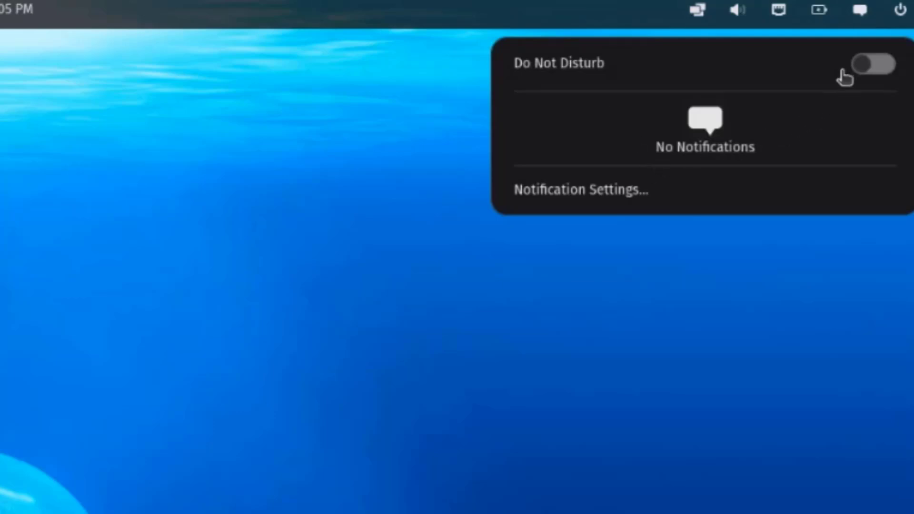
{"action": "left_click", "coordinate": [823, 10]}
Step: Try Battery and High Performance power modes, return to Balanced, and toggle the 80% charge limit
{"action": "left_click", "coordinate": [825, 10]}
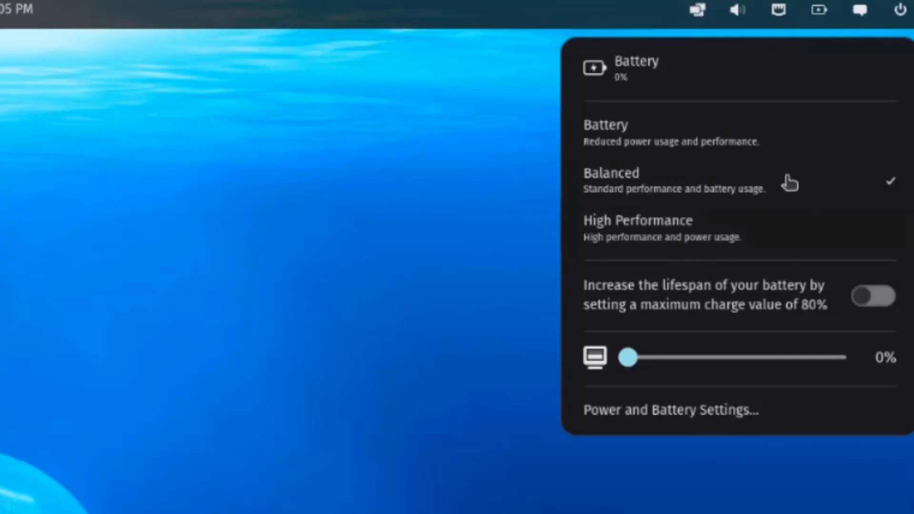
{"action": "left_click", "coordinate": [614, 142]}
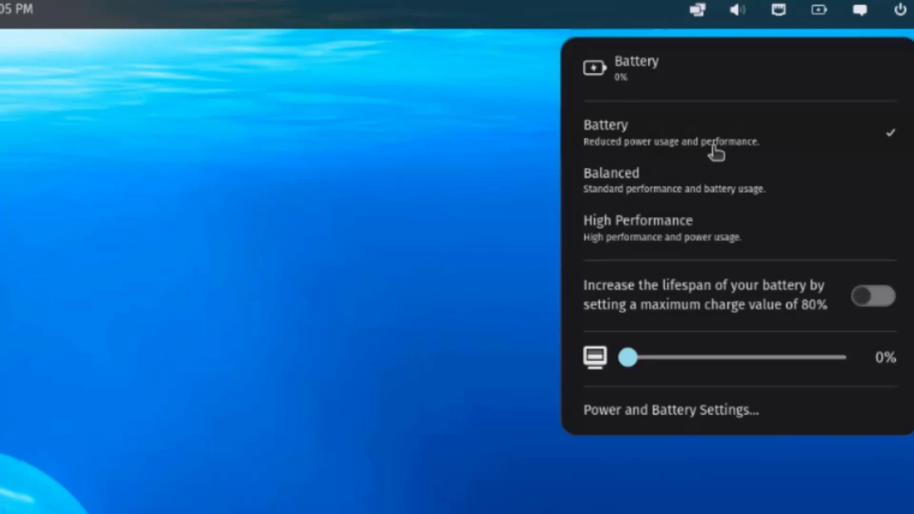
{"action": "left_click", "coordinate": [647, 191]}
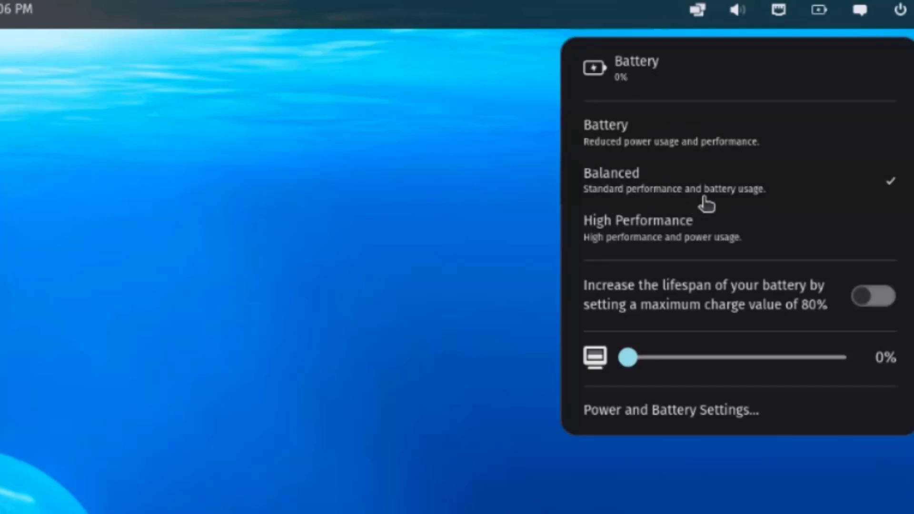
{"action": "left_click", "coordinate": [614, 236]}
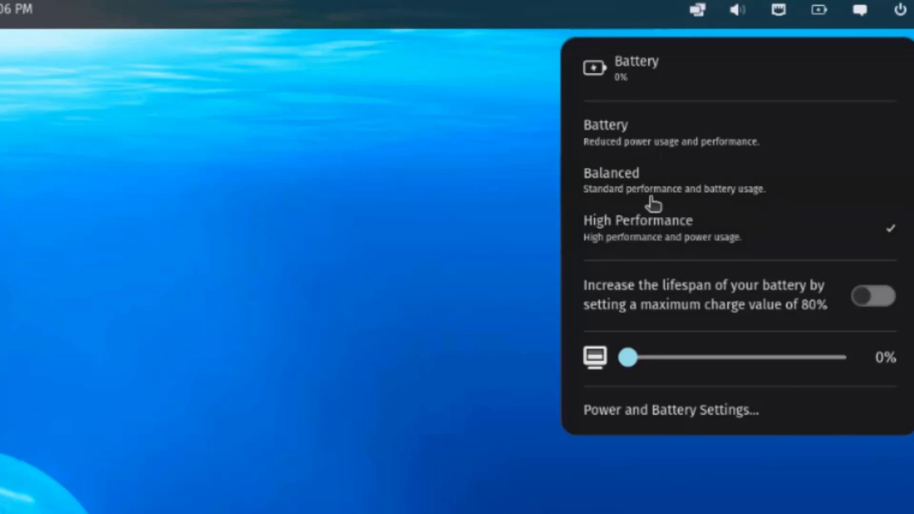
{"action": "left_click", "coordinate": [716, 193]}
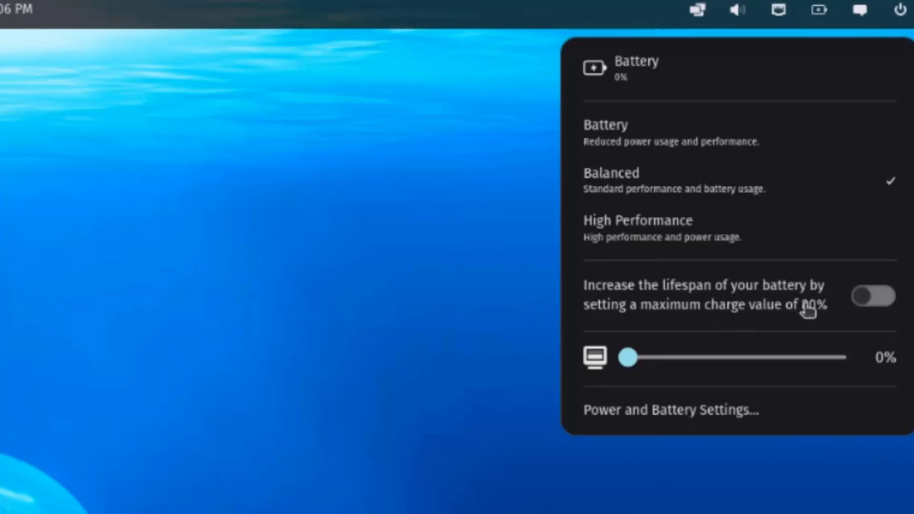
{"action": "left_click", "coordinate": [870, 303]}
{"action": "left_click", "coordinate": [872, 303]}
{"action": "left_click", "coordinate": [519, 257]}
Step: View the network connection details and the sound volume controls
{"action": "left_click", "coordinate": [779, 10]}
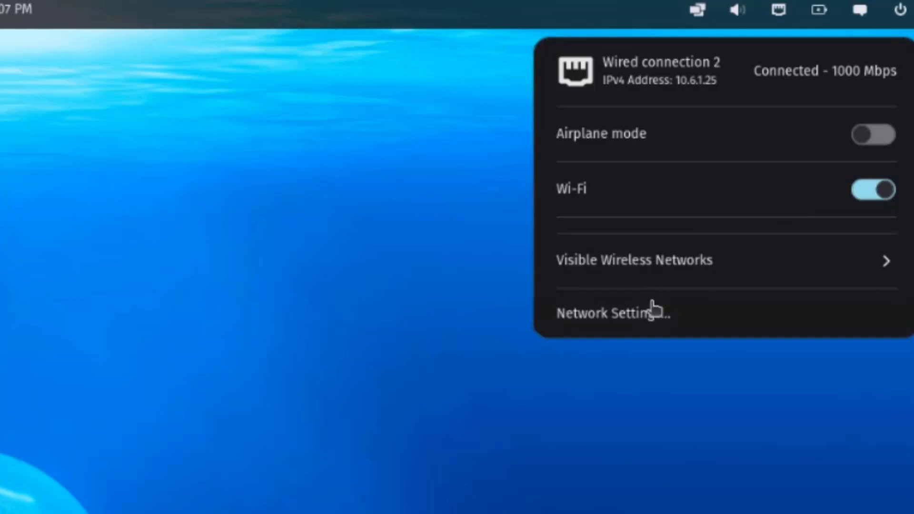
{"action": "left_click", "coordinate": [744, 20]}
{"action": "left_click", "coordinate": [744, 21]}
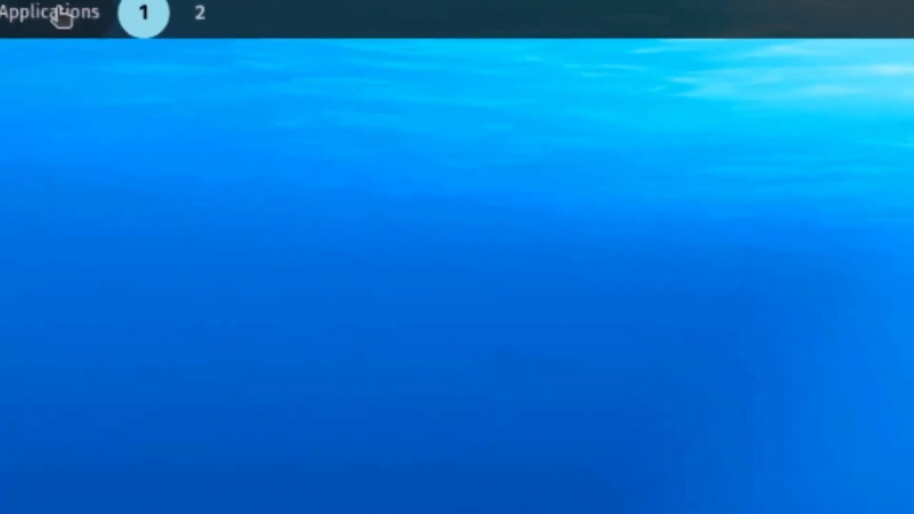
Step: Browse the Office, System and Utilities groups in the App Library
{"action": "left_click", "coordinate": [19, 5]}
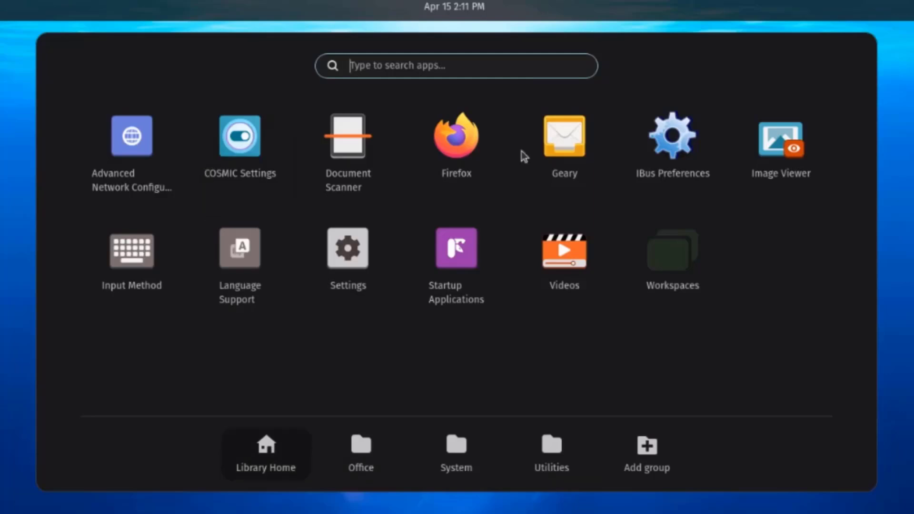
{"action": "left_click", "coordinate": [360, 450]}
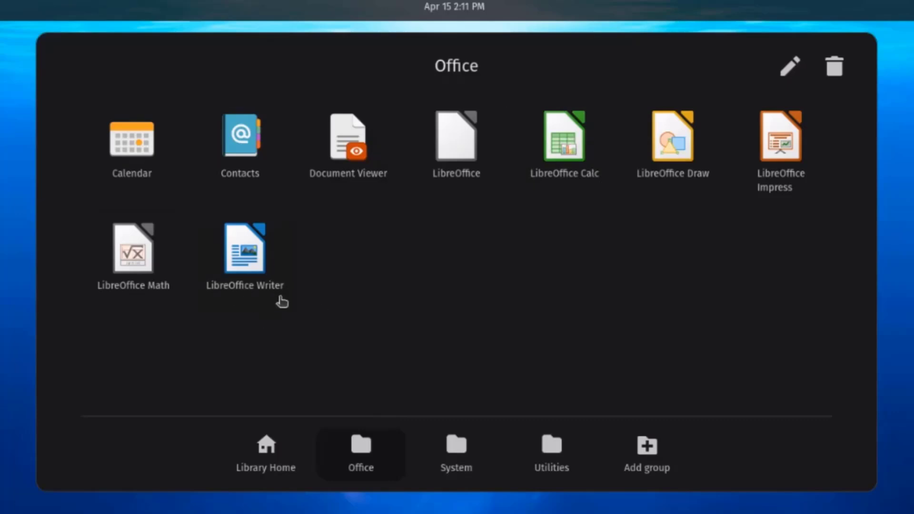
{"action": "left_click", "coordinate": [460, 459]}
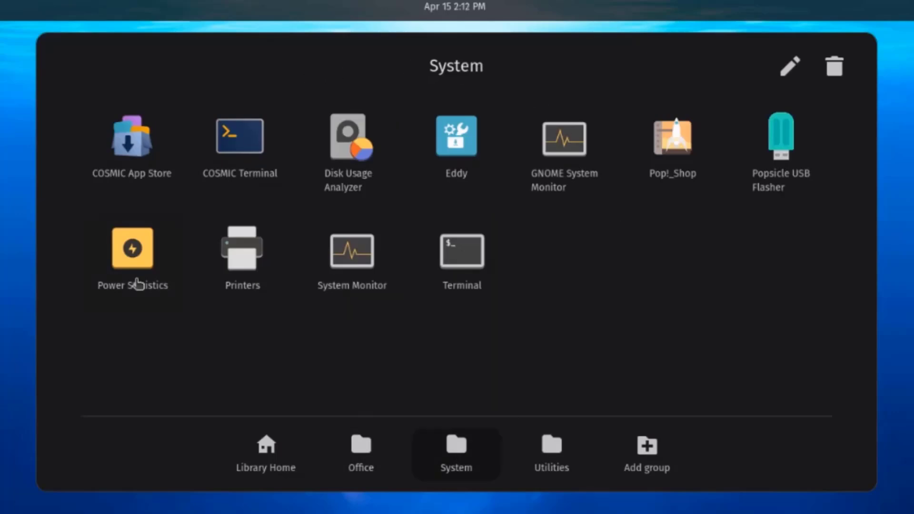
{"action": "left_click", "coordinate": [548, 458]}
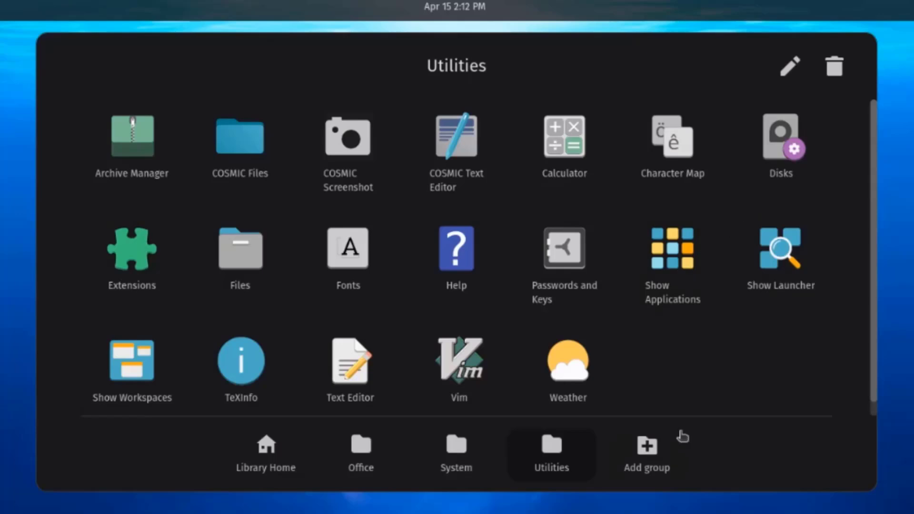
Step: Create a new app group named Myapps and return to the library home
{"action": "left_click", "coordinate": [647, 447]}
{"action": "left_click", "coordinate": [501, 381]}
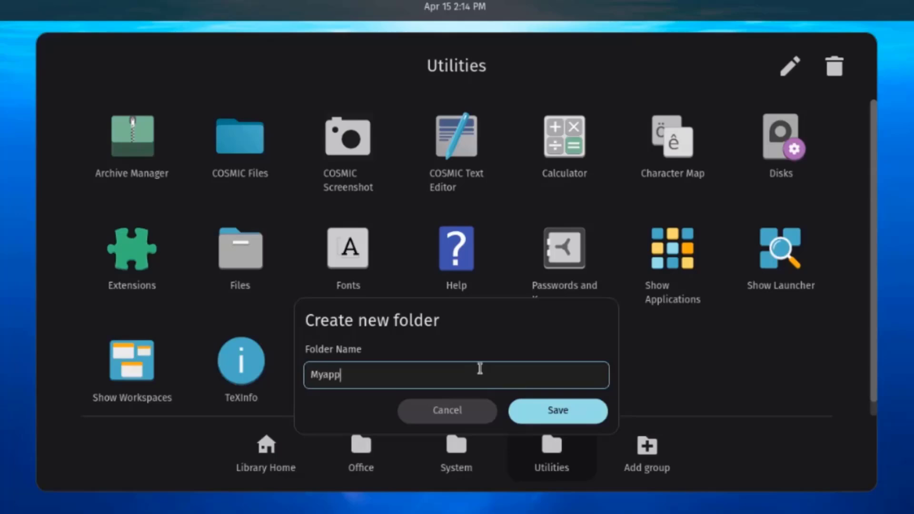
{"action": "left_click", "coordinate": [554, 410]}
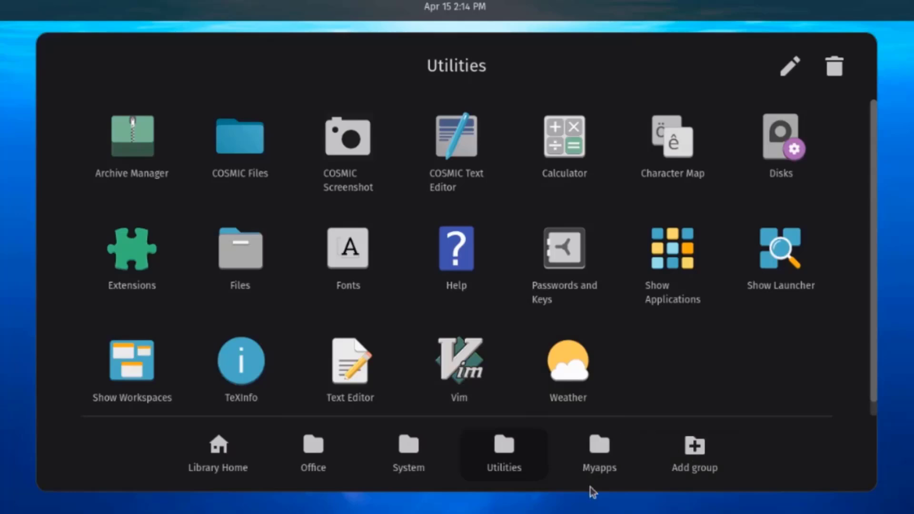
{"action": "left_click", "coordinate": [602, 459]}
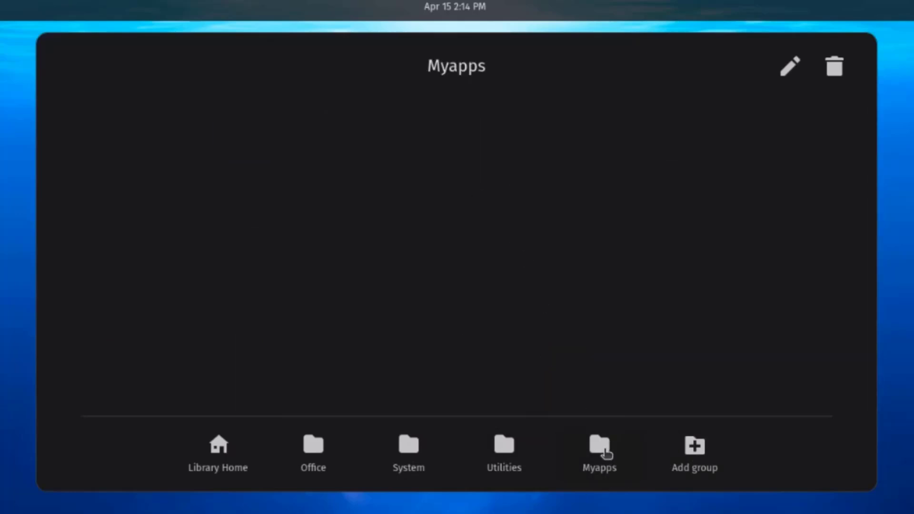
{"action": "left_click", "coordinate": [241, 456]}
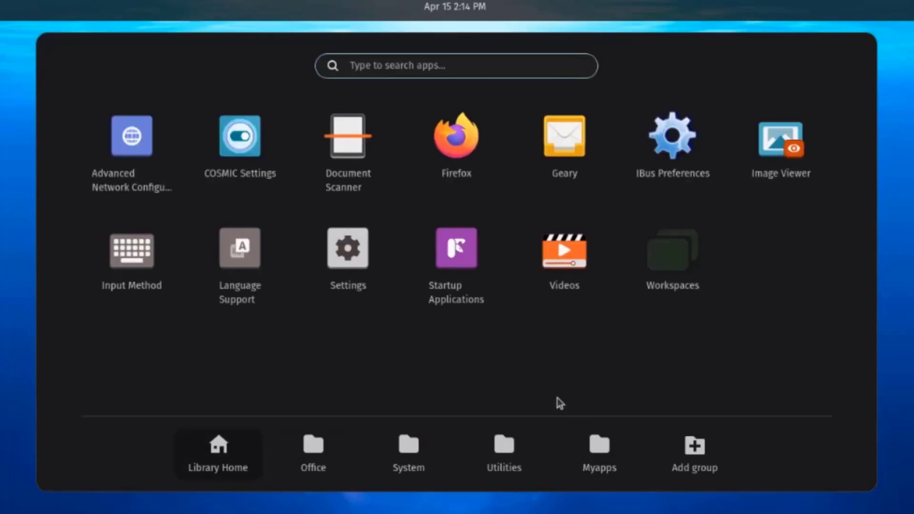
Step: Drag COSMIC Settings and Settings into Myapps and open the group to confirm
{"action": "left_click", "coordinate": [248, 148]}
{"action": "left_click_drag", "start_coordinate": [547, 430], "coordinate": [587, 440]}
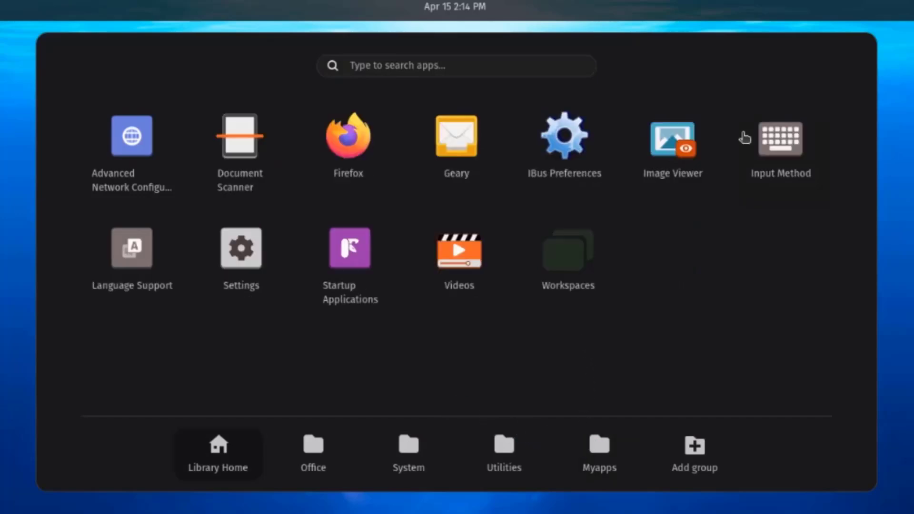
{"action": "left_click_drag", "start_coordinate": [251, 259], "coordinate": [585, 443]}
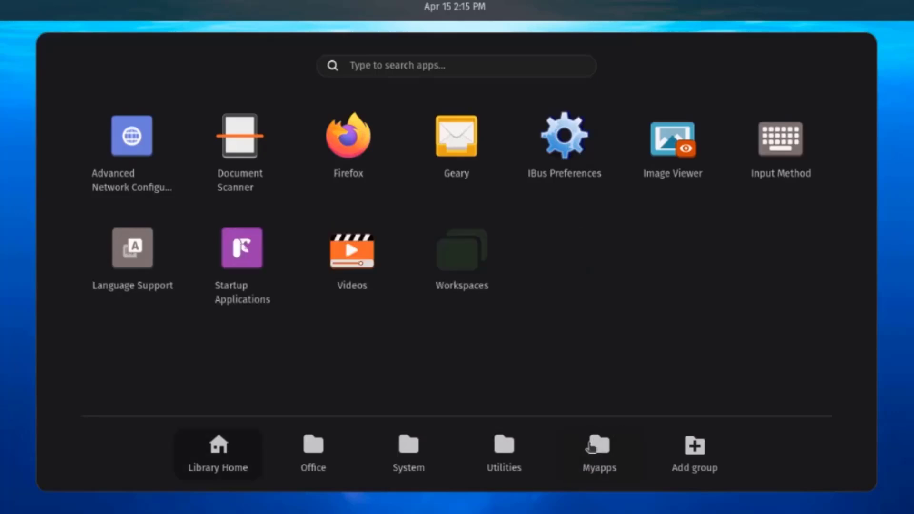
{"action": "left_click", "coordinate": [600, 443]}
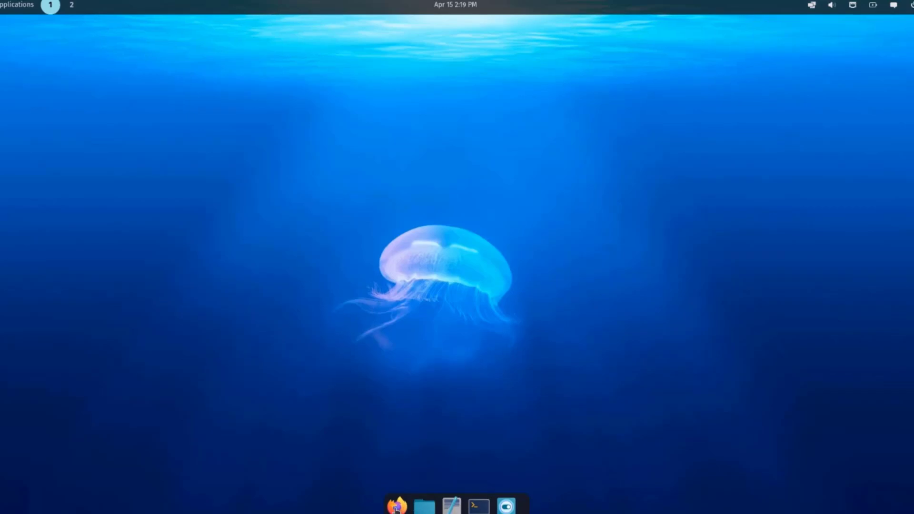
{"action": "right_click", "coordinate": [424, 508]}
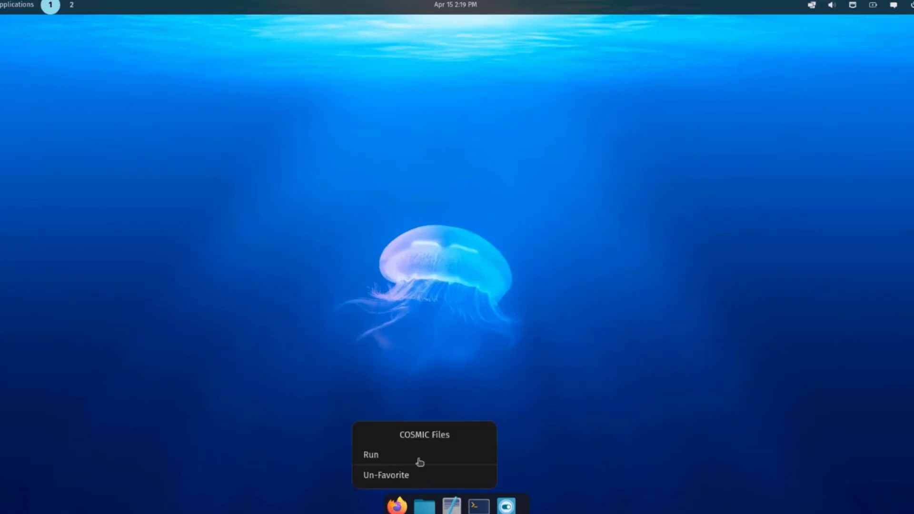
{"action": "left_click", "coordinate": [449, 505]}
{"action": "right_click", "coordinate": [449, 504]}
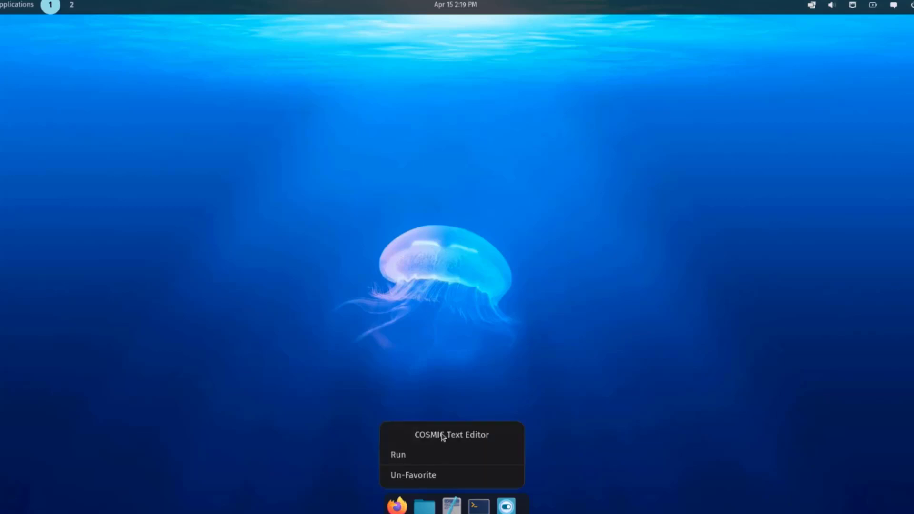
{"action": "left_click", "coordinate": [476, 508]}
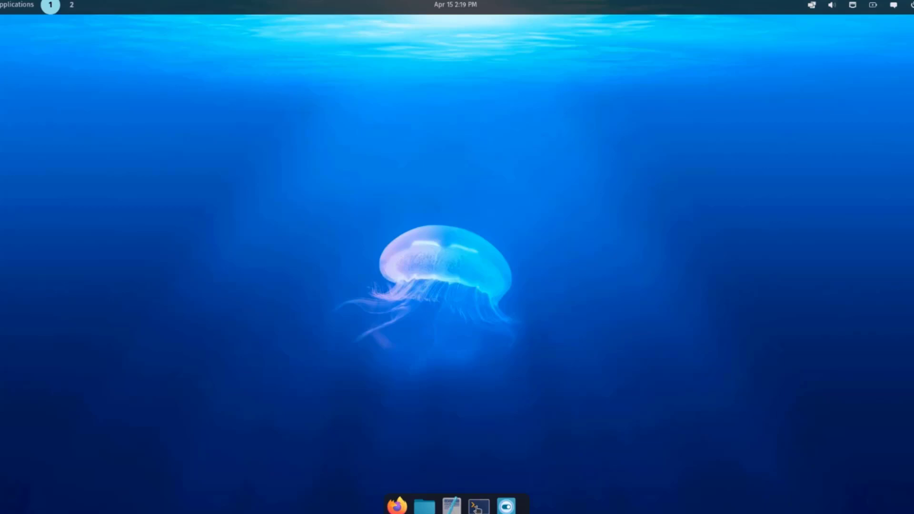
{"action": "right_click", "coordinate": [478, 509]}
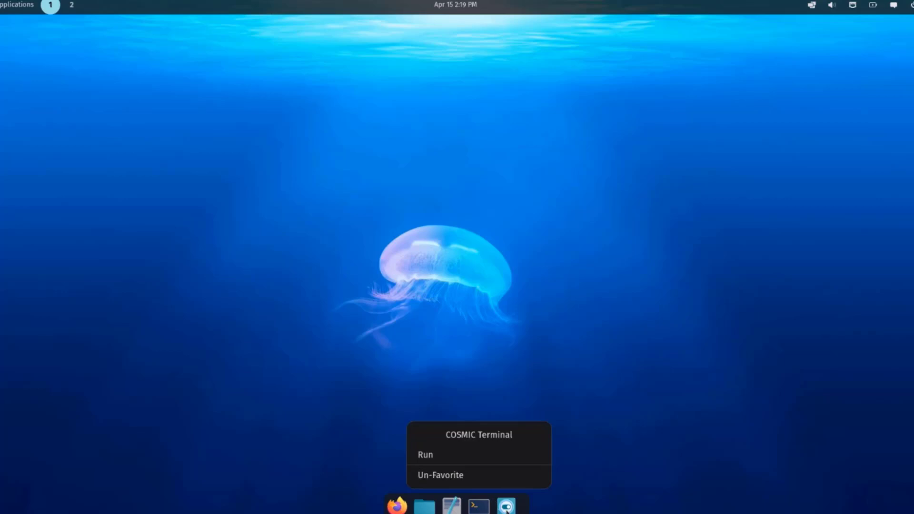
{"action": "left_click", "coordinate": [507, 509]}
{"action": "right_click", "coordinate": [508, 509]}
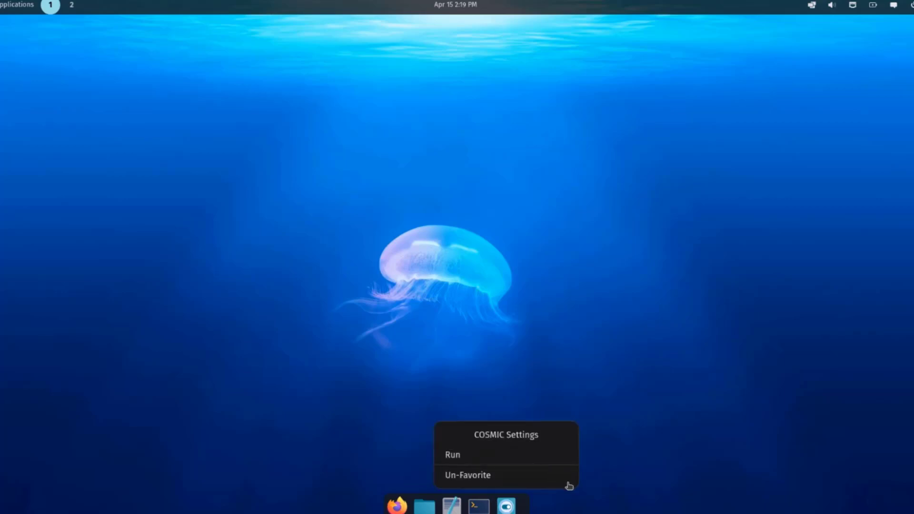
{"action": "left_click", "coordinate": [572, 500]}
{"action": "left_click", "coordinate": [512, 509]}
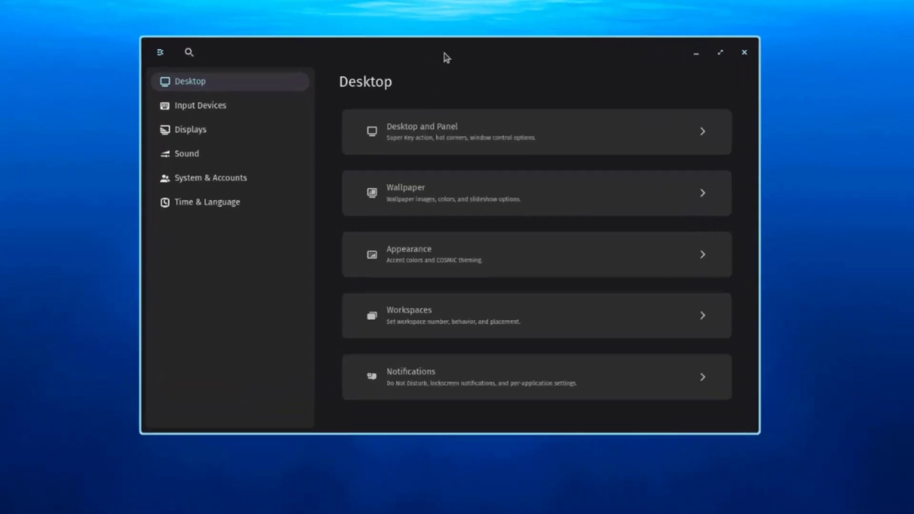
Step: On Desktop and Panel, toggle Show Minimize Button off and on, and enable Show Maximize Button
{"action": "left_click", "coordinate": [408, 144]}
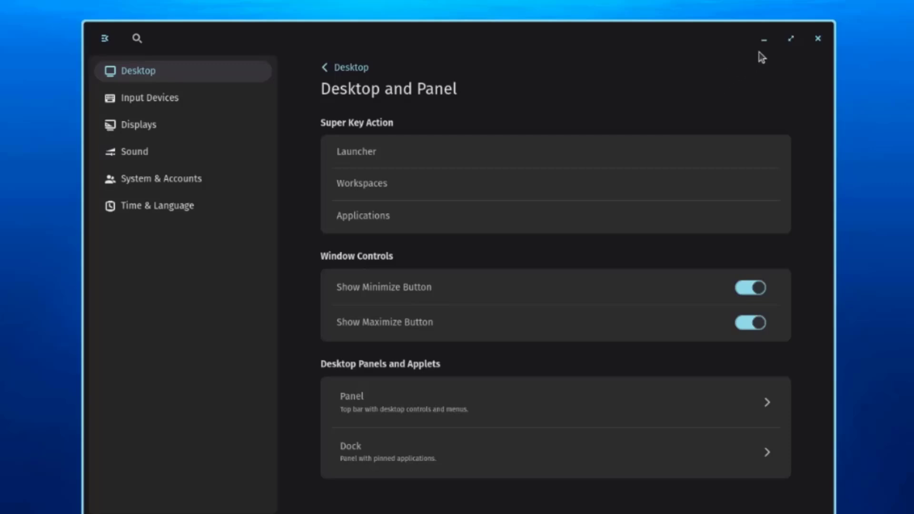
{"action": "left_click", "coordinate": [747, 291]}
{"action": "left_click", "coordinate": [750, 288]}
{"action": "left_click", "coordinate": [759, 328]}
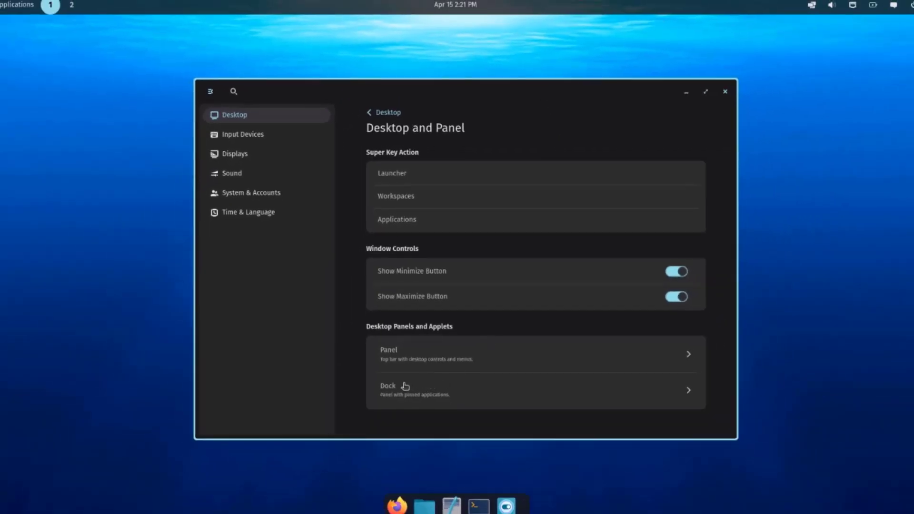
Step: In Panel settings, turn auto-hide on and back off so the panel stays visible
{"action": "left_click", "coordinate": [465, 350]}
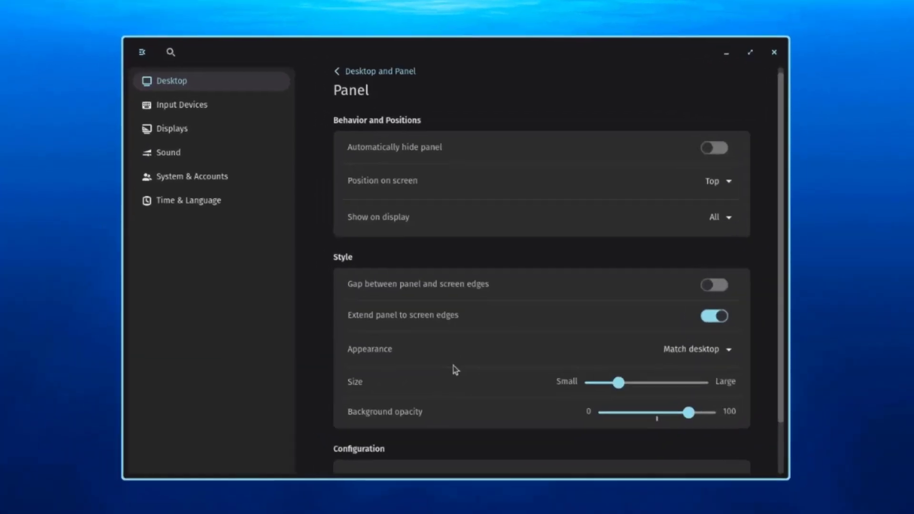
{"action": "scroll", "coordinate": [763, 212], "scroll_direction": "down", "scroll_amount": 1}
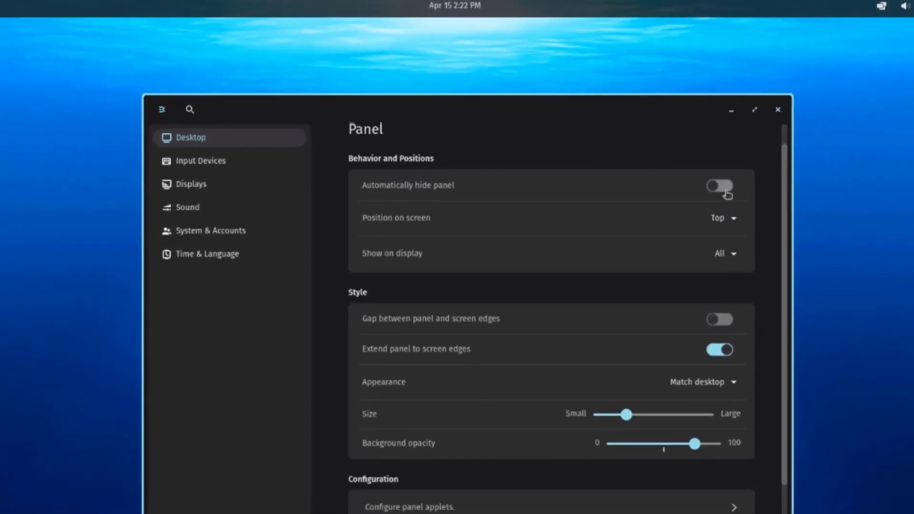
{"action": "left_click", "coordinate": [734, 155]}
{"action": "mouse_move", "coordinate": [705, 1]}
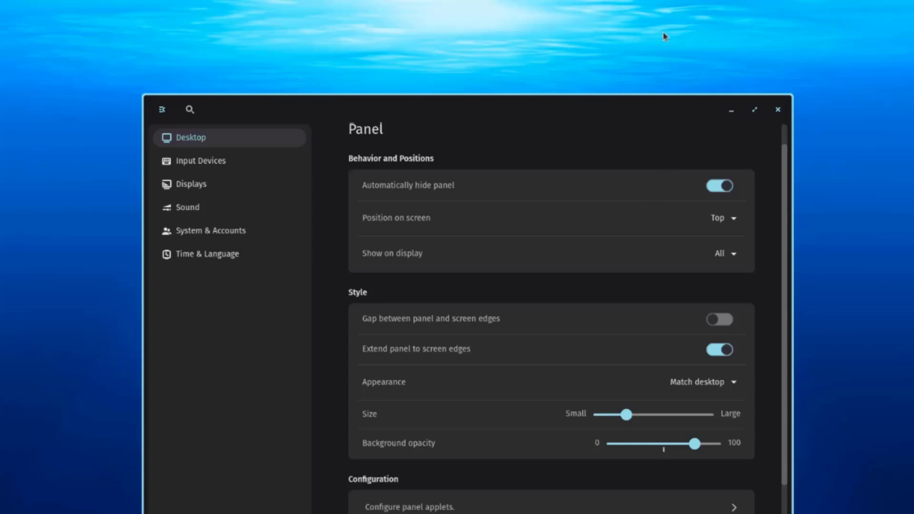
{"action": "mouse_move", "coordinate": [668, 2]}
{"action": "left_click", "coordinate": [719, 185]}
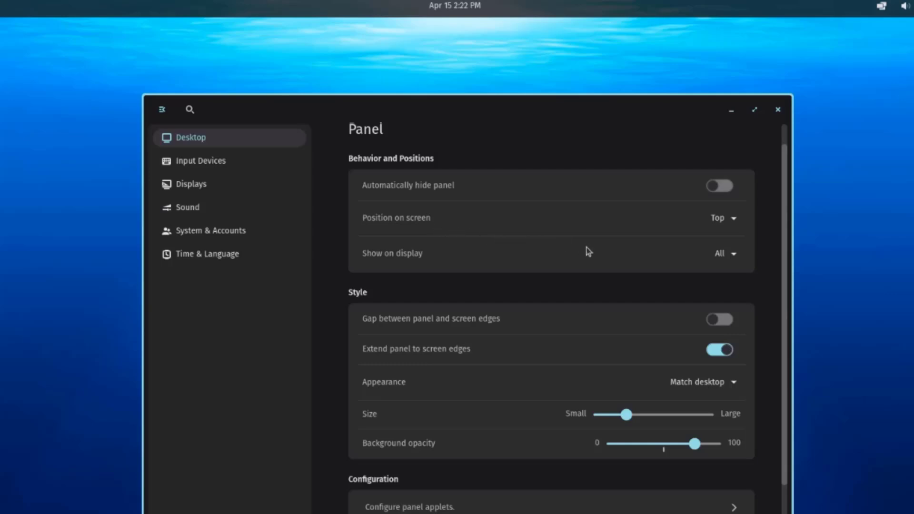
Step: Move the panel to Left, then Right, back to Top, shown on all displays
{"action": "left_click", "coordinate": [735, 220]}
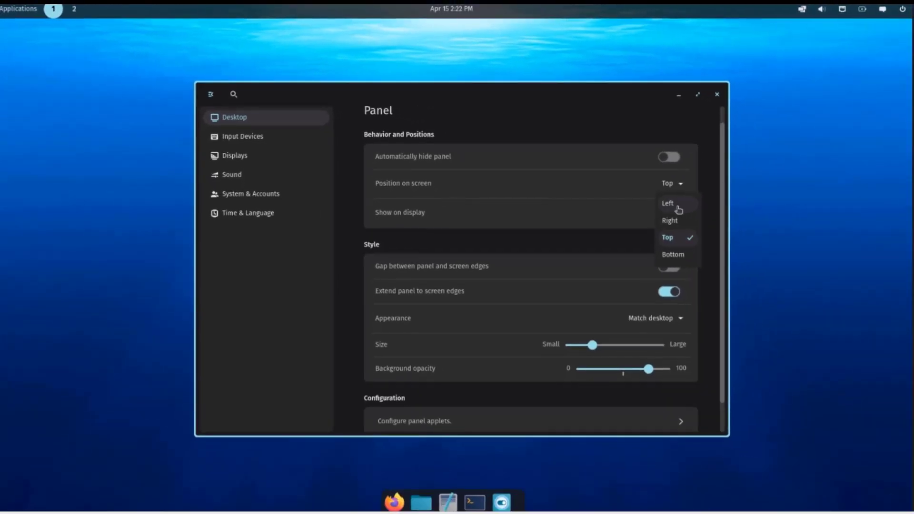
{"action": "left_click", "coordinate": [677, 207]}
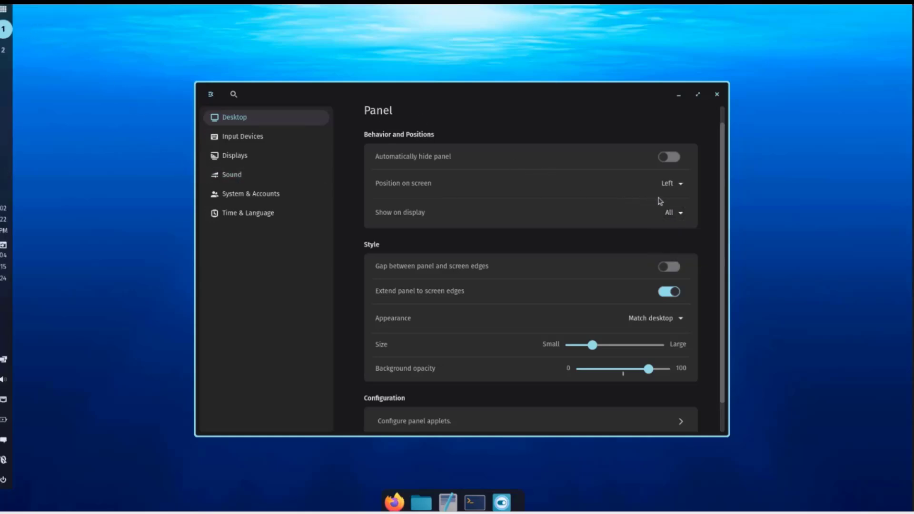
{"action": "left_click", "coordinate": [676, 183]}
{"action": "left_click", "coordinate": [676, 221]}
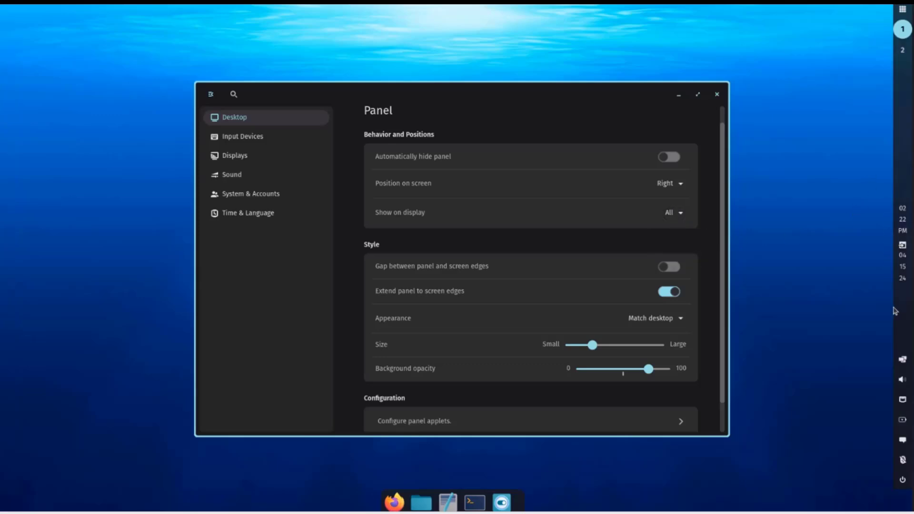
{"action": "left_click", "coordinate": [689, 184]}
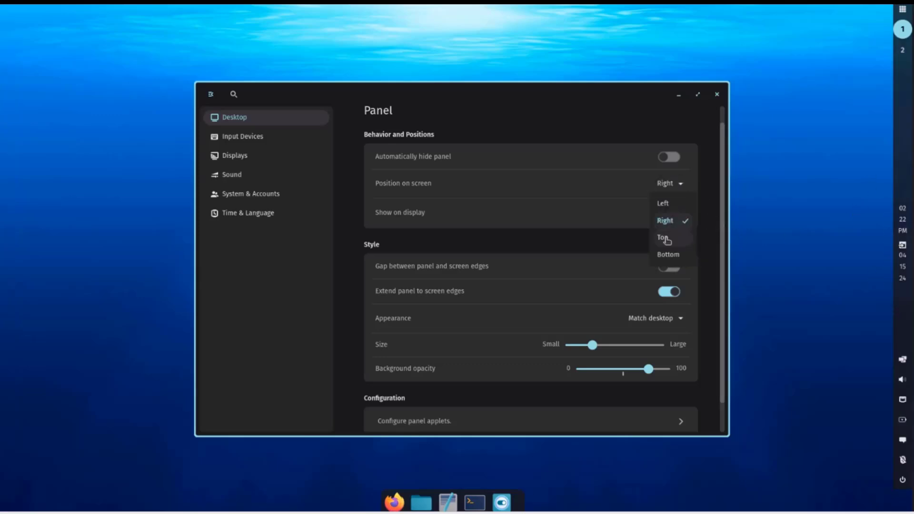
{"action": "left_click", "coordinate": [665, 239]}
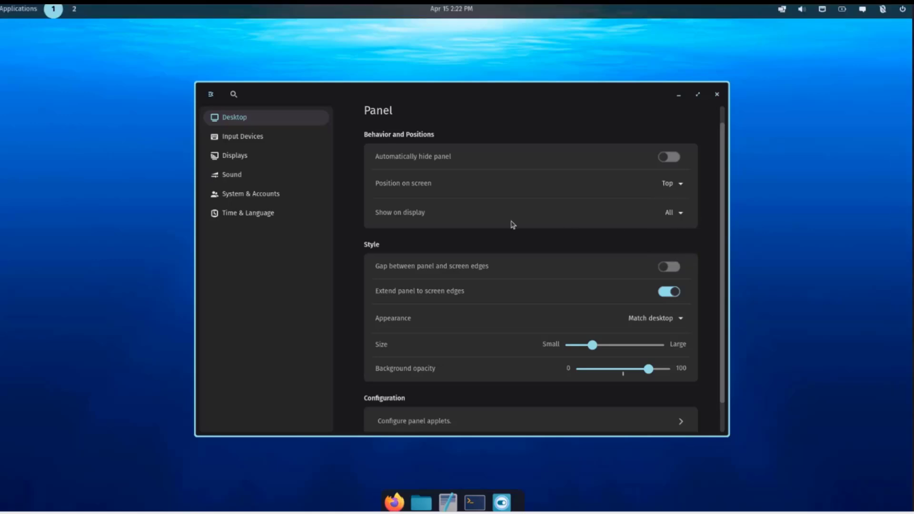
{"action": "left_click", "coordinate": [679, 218]}
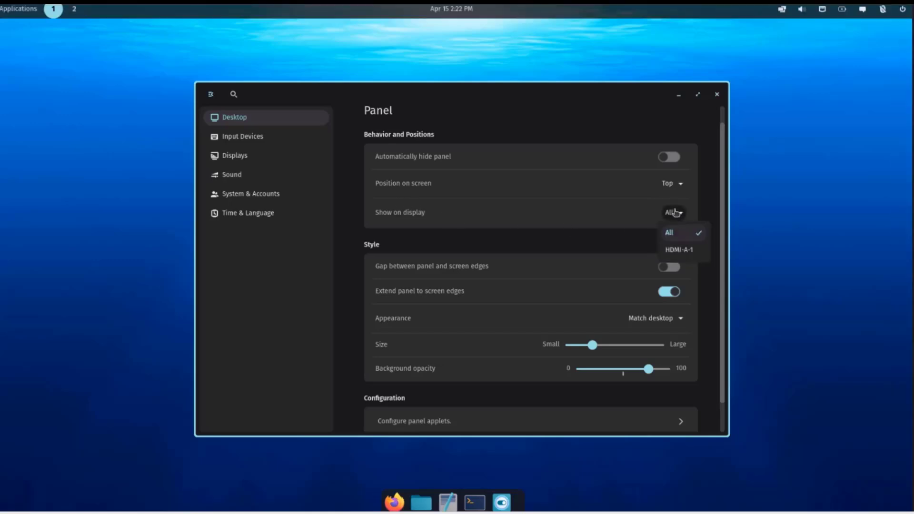
{"action": "left_click", "coordinate": [422, 272]}
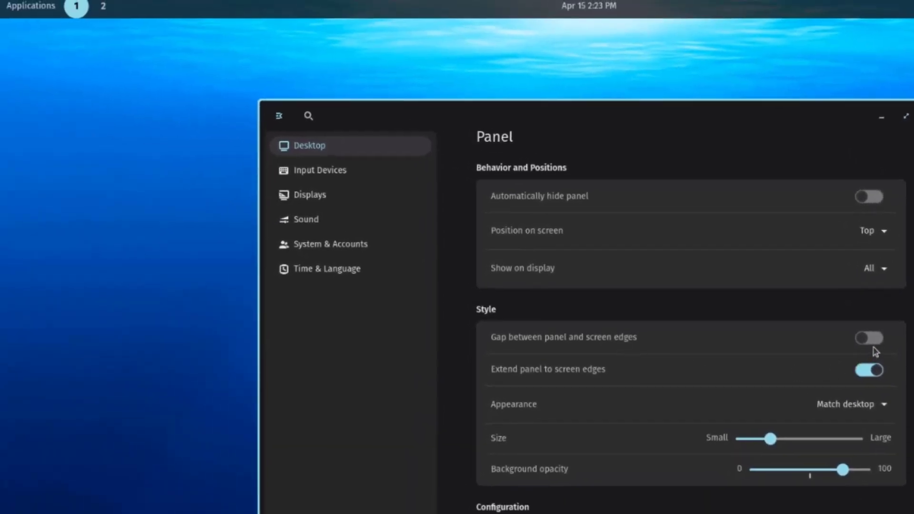
Step: Toggle the panel gap on and off and extend-to-edges off and on
{"action": "left_click", "coordinate": [869, 338]}
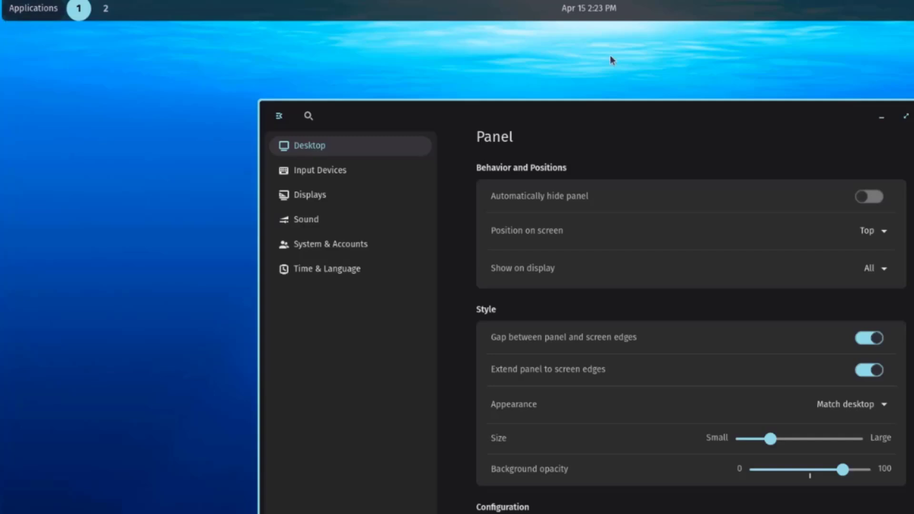
{"action": "left_click", "coordinate": [869, 337]}
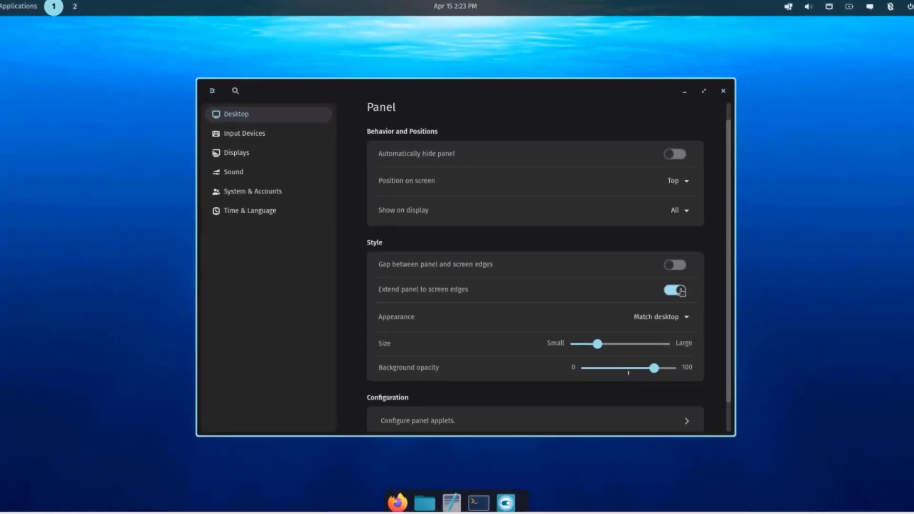
{"action": "left_click", "coordinate": [741, 315]}
{"action": "left_click", "coordinate": [675, 296]}
Step: Try Light and Dark panel appearance, settle on Match desktop, and raise Size to mid-range
{"action": "left_click", "coordinate": [678, 323]}
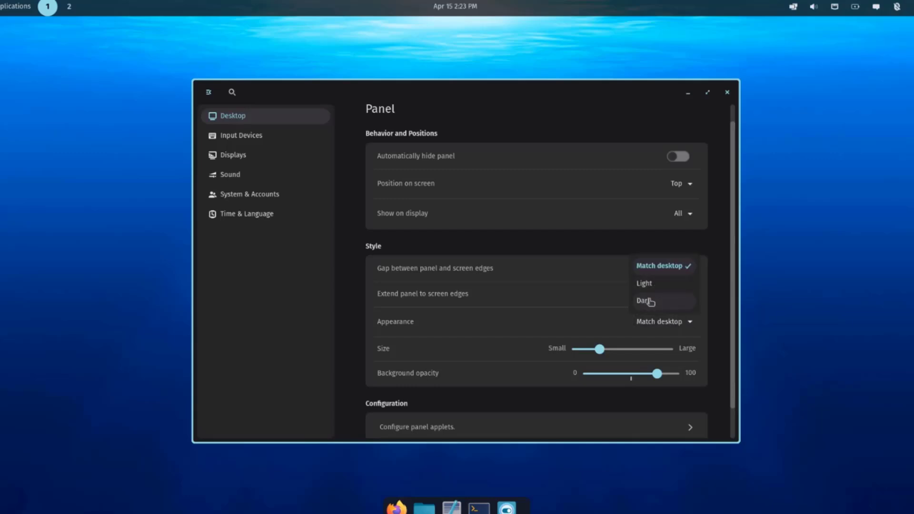
{"action": "left_click", "coordinate": [659, 284]}
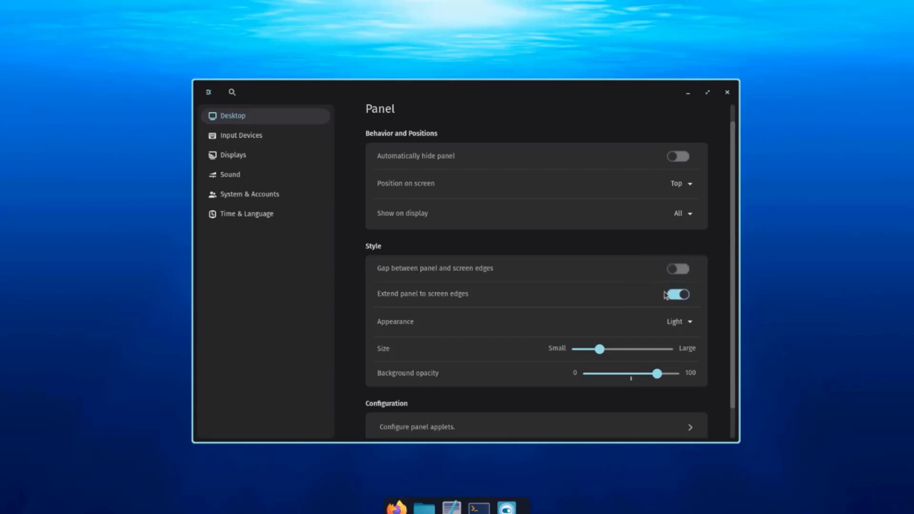
{"action": "left_click", "coordinate": [681, 319]}
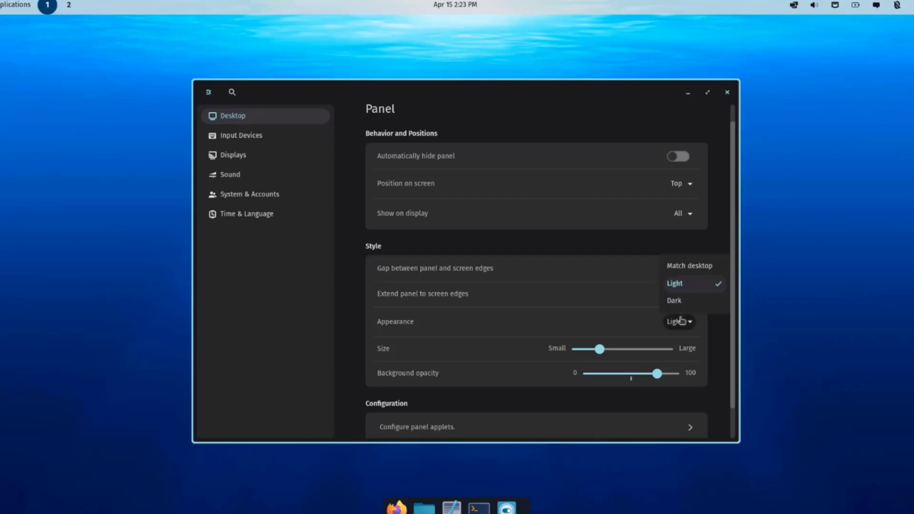
{"action": "left_click", "coordinate": [680, 301]}
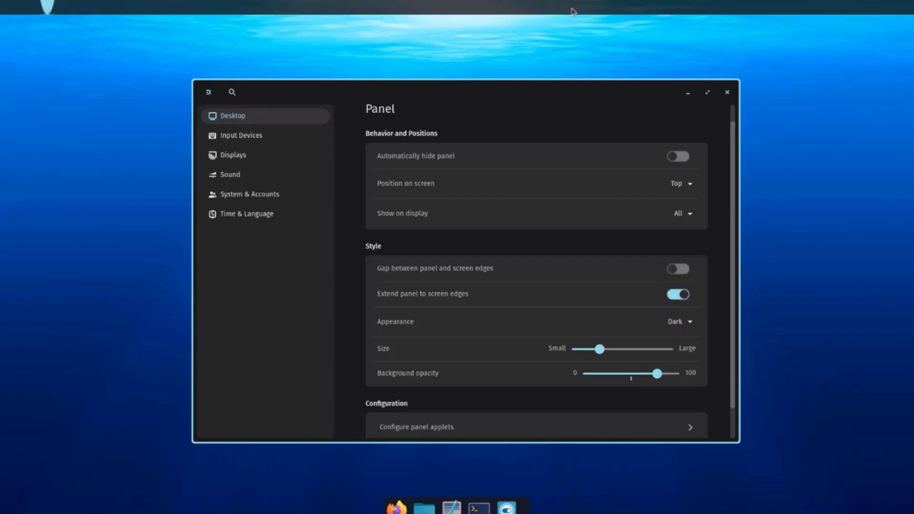
{"action": "left_click", "coordinate": [692, 317]}
{"action": "left_click", "coordinate": [699, 271]}
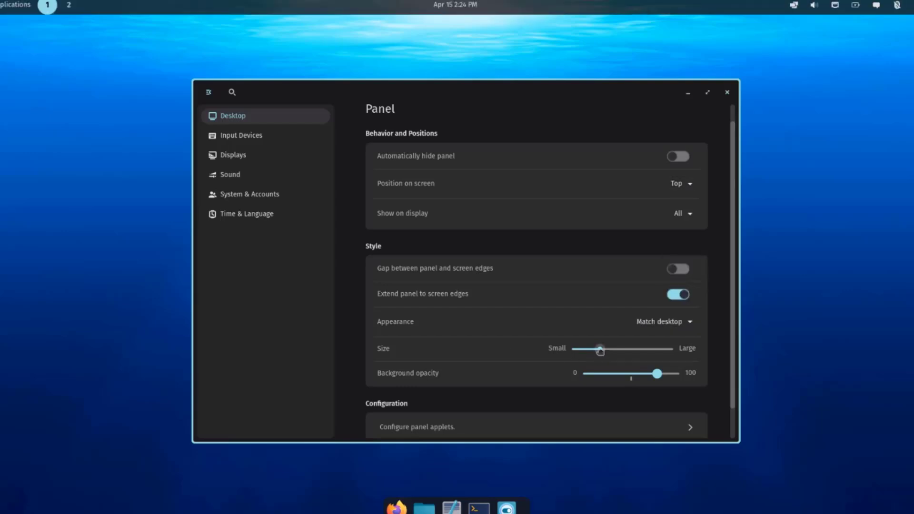
{"action": "left_click_drag", "start_coordinate": [610, 353], "coordinate": [626, 355]}
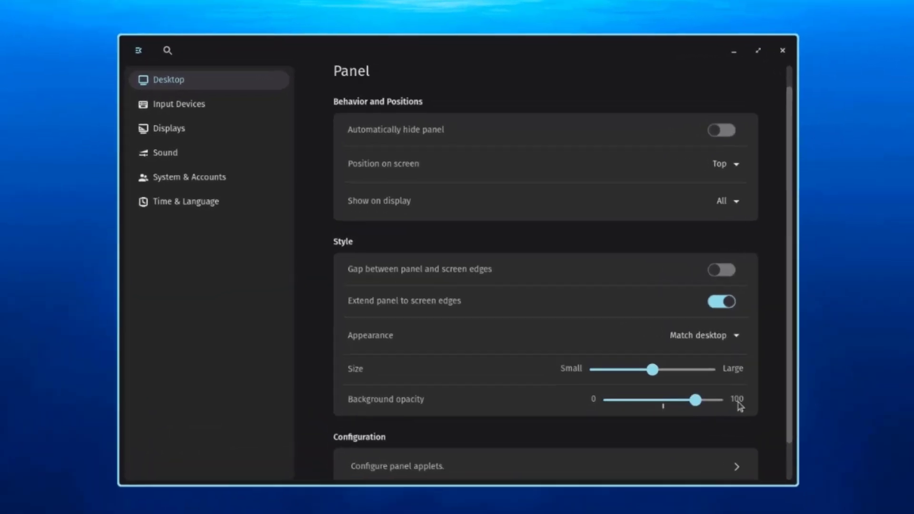
{"action": "scroll", "coordinate": [666, 378], "scroll_direction": "down", "scroll_amount": 2}
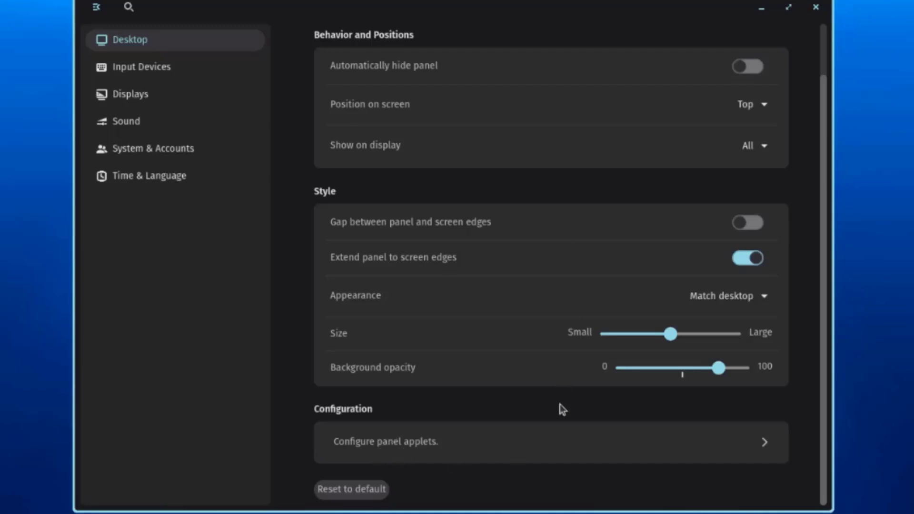
Step: On the panel Applets page, add Cosmic Panel Launcher Button to the Start Segment
{"action": "left_click", "coordinate": [562, 447]}
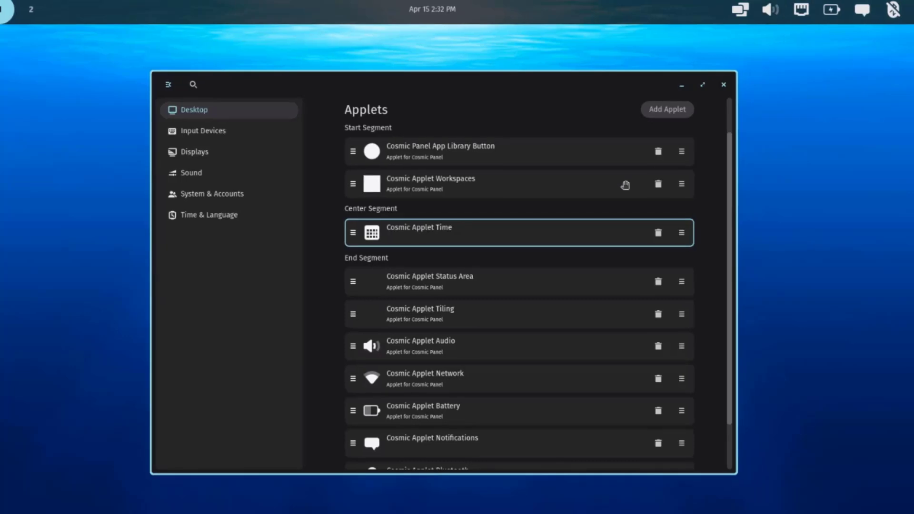
{"action": "scroll", "coordinate": [477, 258], "scroll_direction": "up", "scroll_amount": 2}
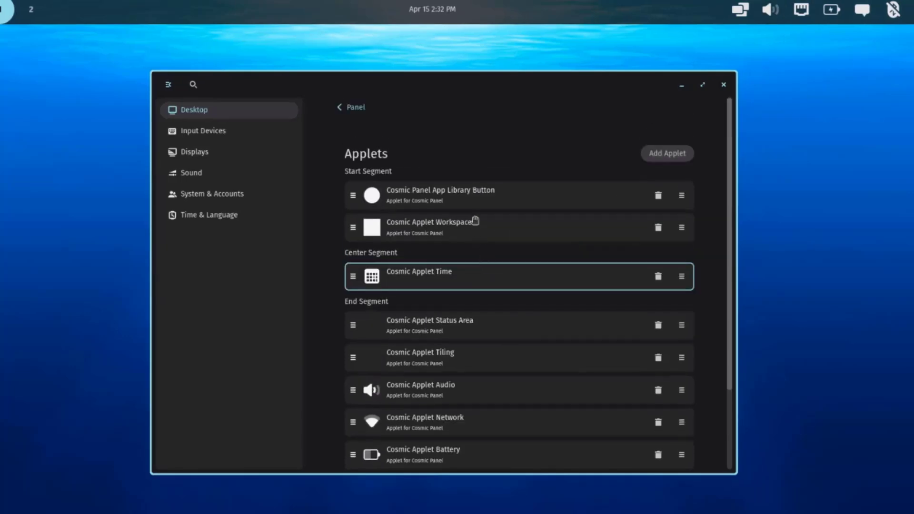
{"action": "scroll", "coordinate": [475, 220], "scroll_direction": "down", "scroll_amount": 3}
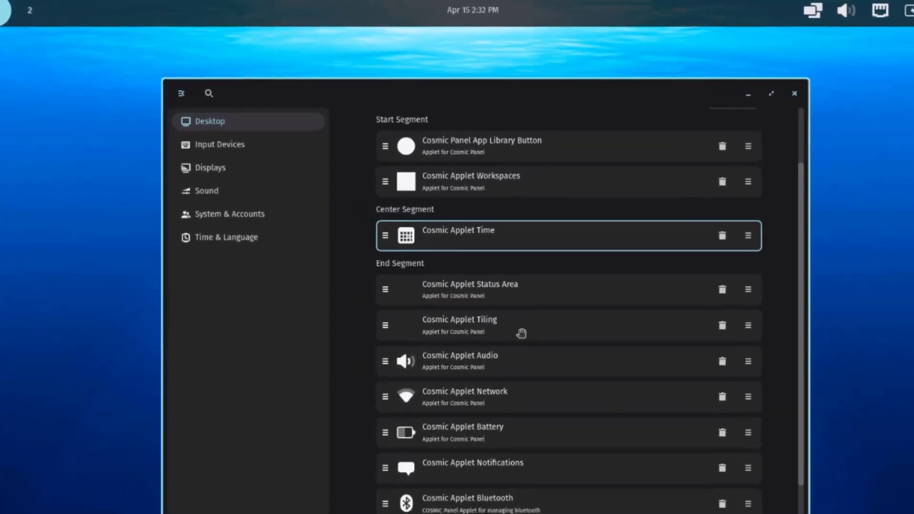
{"action": "scroll", "coordinate": [522, 333], "scroll_direction": "up", "scroll_amount": 3}
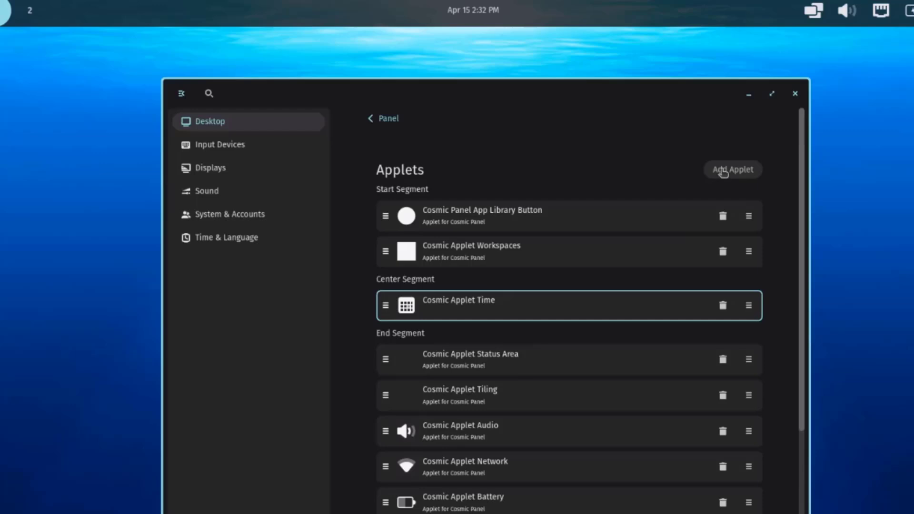
{"action": "left_click", "coordinate": [723, 172]}
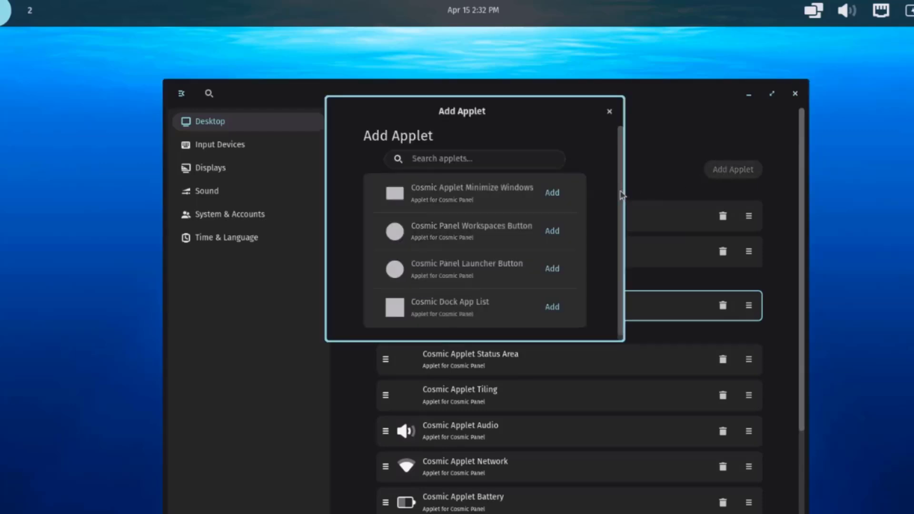
{"action": "scroll", "coordinate": [443, 270], "scroll_direction": "down", "scroll_amount": 1}
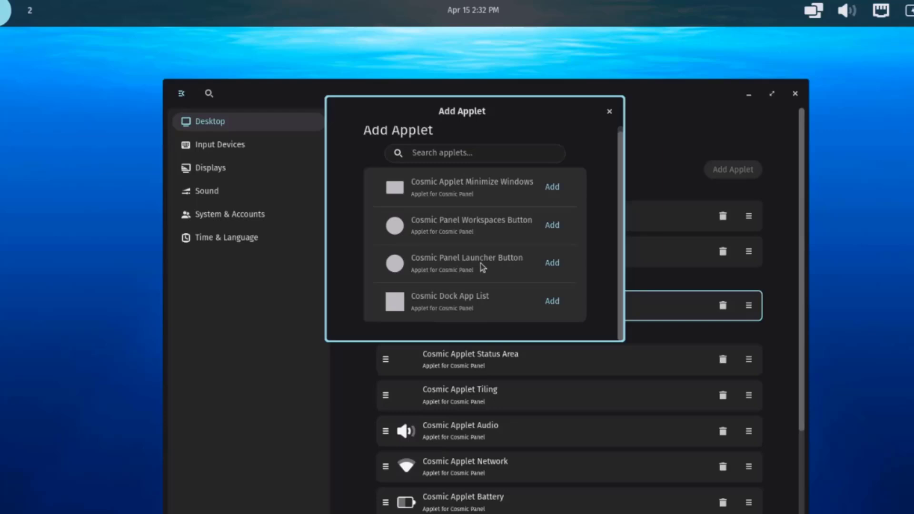
{"action": "left_click", "coordinate": [551, 263]}
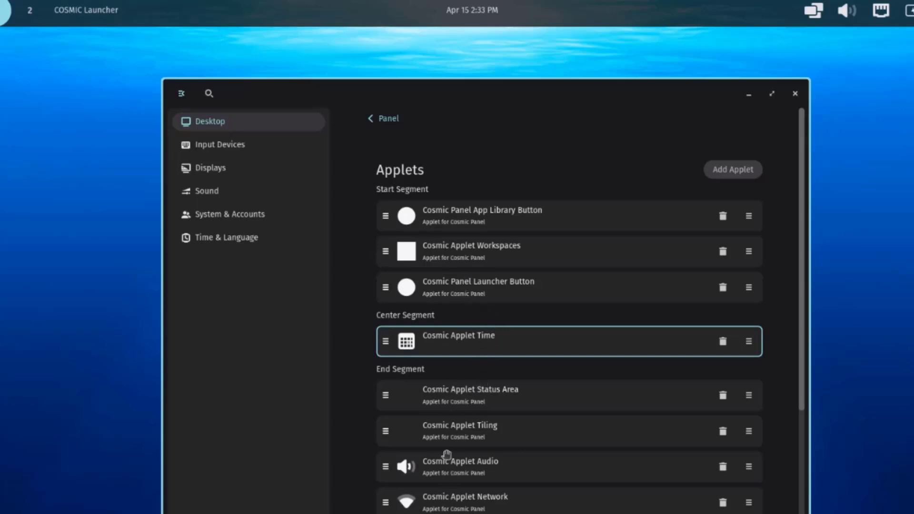
Step: Move the Launcher Button into the Center Segment after Time, and Network above Audio
{"action": "left_click_drag", "start_coordinate": [448, 294], "coordinate": [390, 324]}
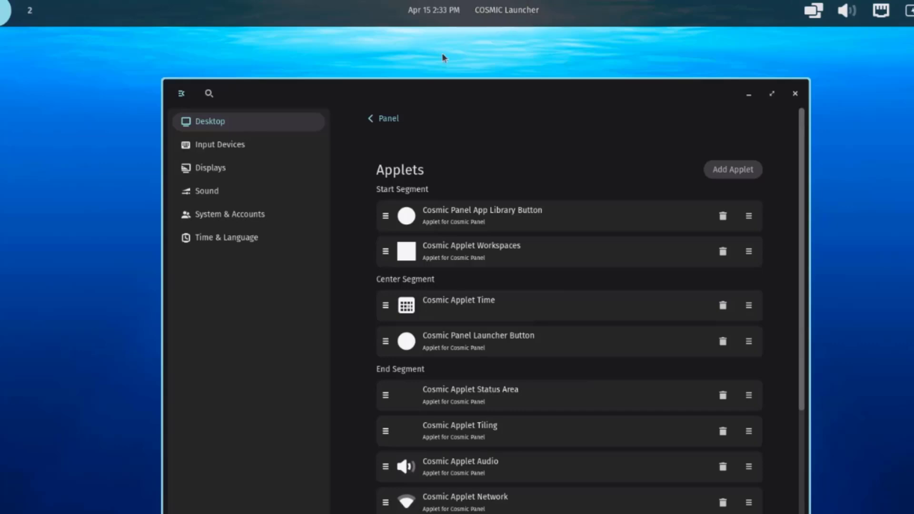
{"action": "scroll", "coordinate": [469, 409], "scroll_direction": "down", "scroll_amount": 3}
{"action": "left_click_drag", "start_coordinate": [470, 418], "coordinate": [386, 399]}
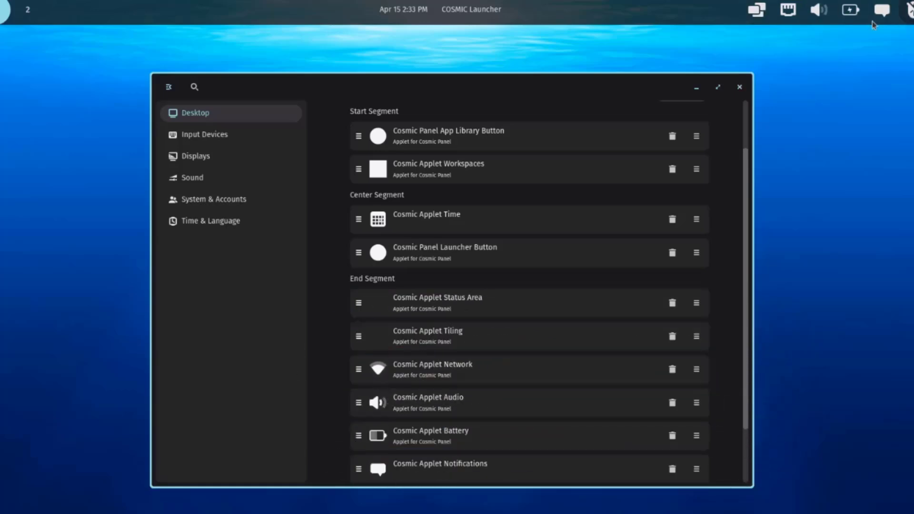
{"action": "scroll", "coordinate": [729, 132], "scroll_direction": "down", "scroll_amount": 2}
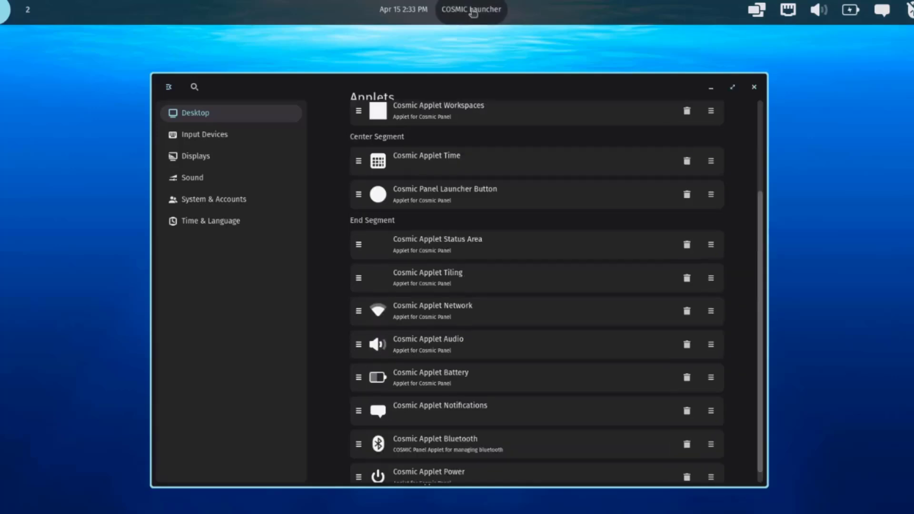
Step: Search the launcher for 'files', then switch to the Dock settings page
{"action": "left_click", "coordinate": [473, 13]}
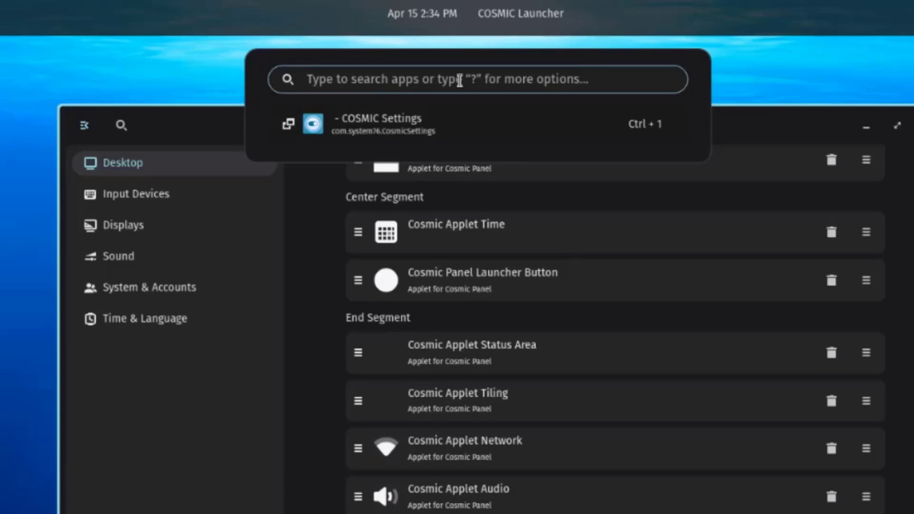
{"action": "type", "text": "files"}
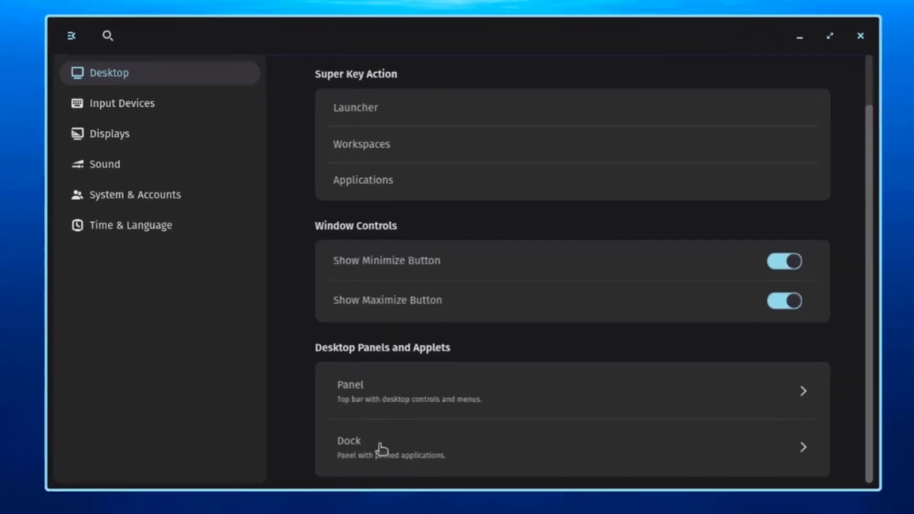
{"action": "left_click", "coordinate": [383, 455]}
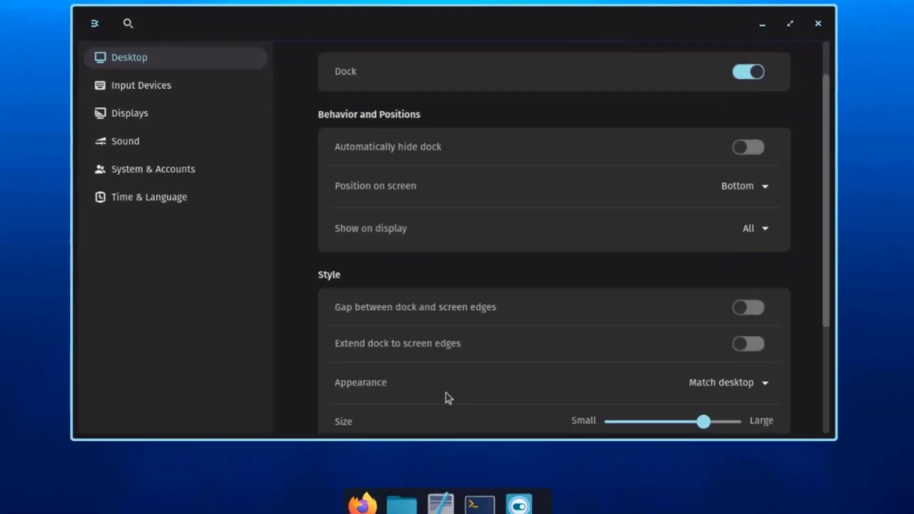
{"action": "left_click", "coordinate": [746, 124]}
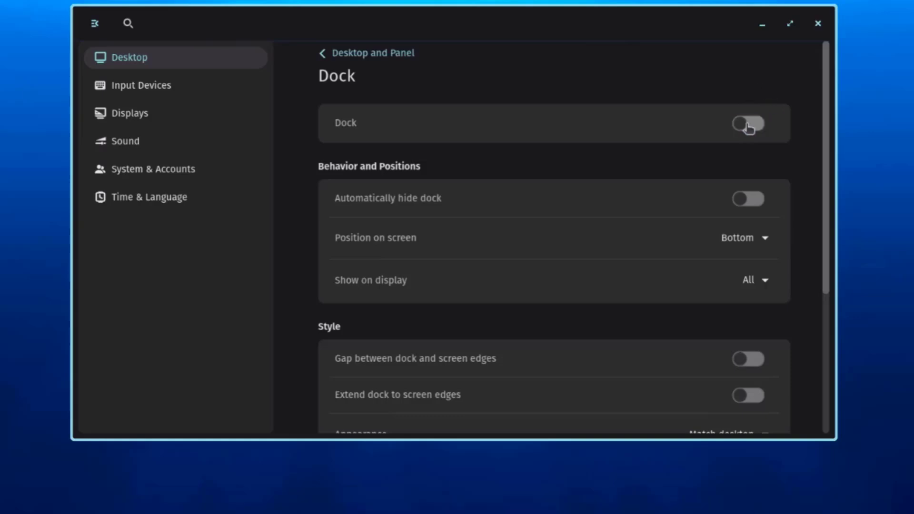
{"action": "left_click", "coordinate": [752, 126]}
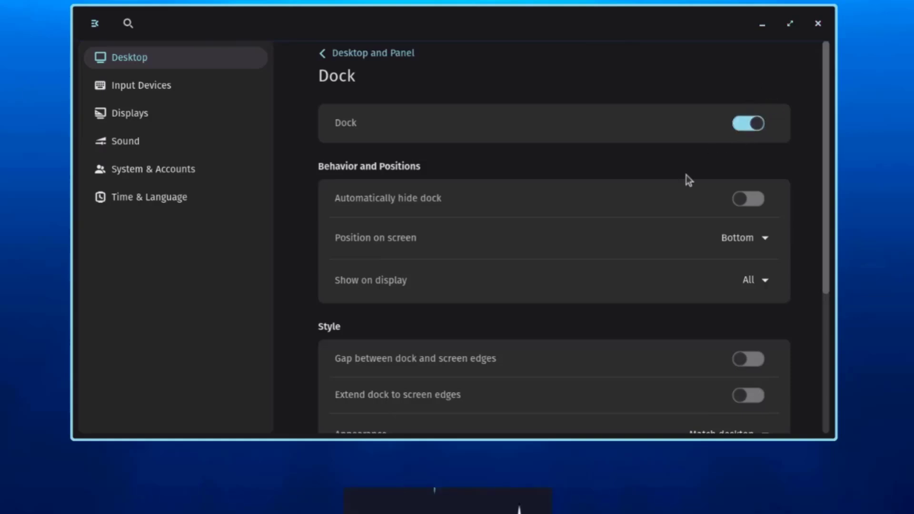
{"action": "scroll", "coordinate": [632, 210], "scroll_direction": "down", "scroll_amount": 2}
{"action": "left_click", "coordinate": [757, 156]}
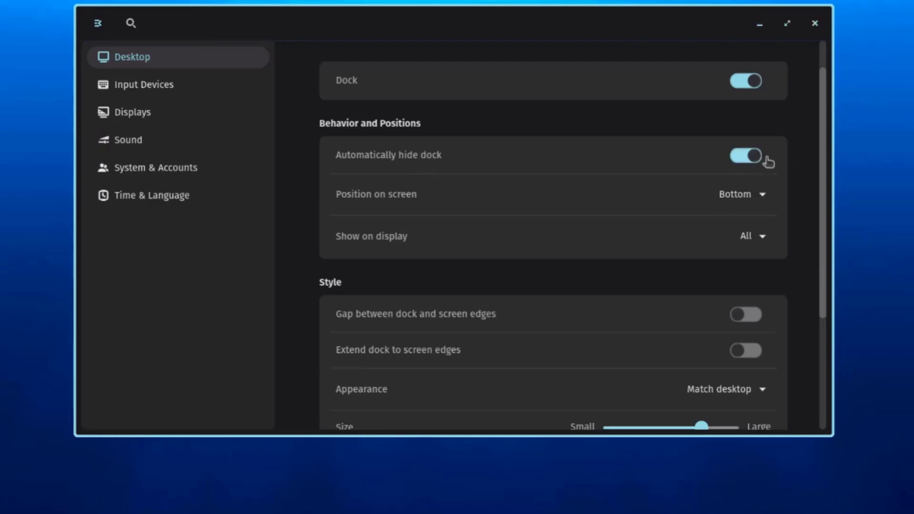
{"action": "left_click", "coordinate": [751, 155]}
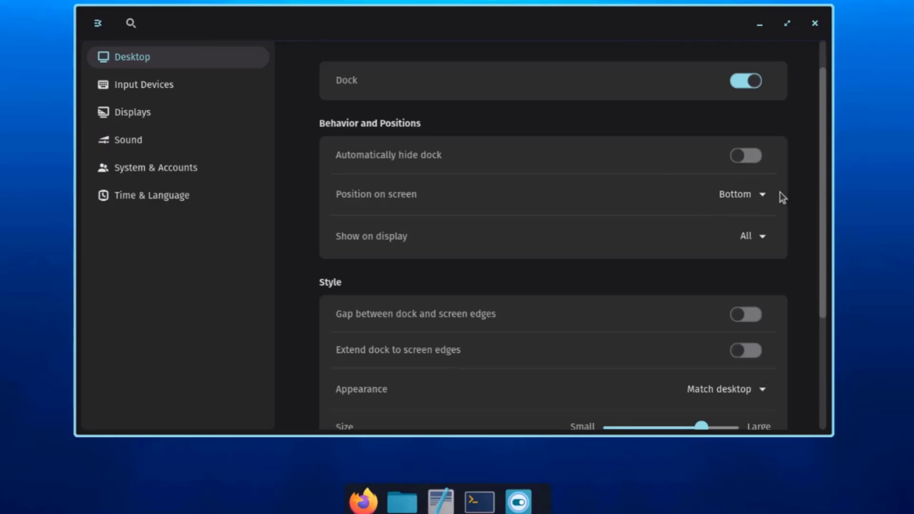
{"action": "left_click", "coordinate": [764, 197]}
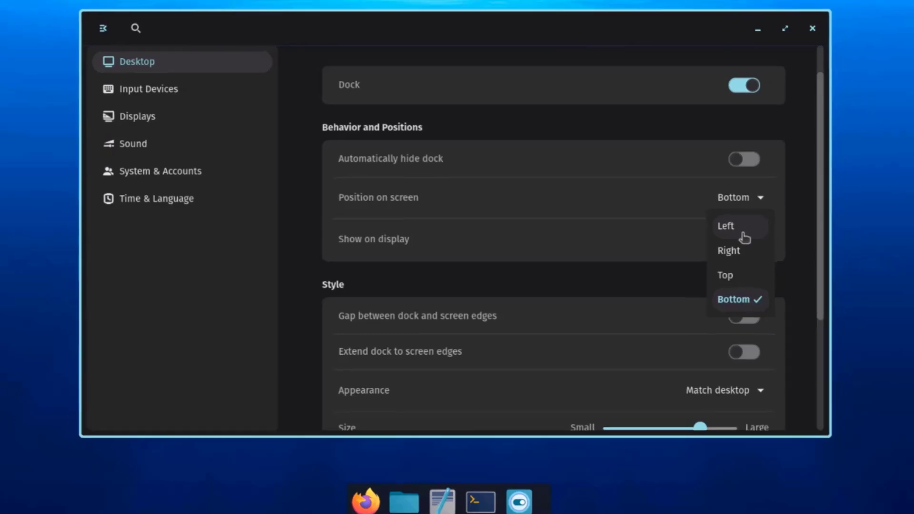
{"action": "left_click", "coordinate": [743, 224]}
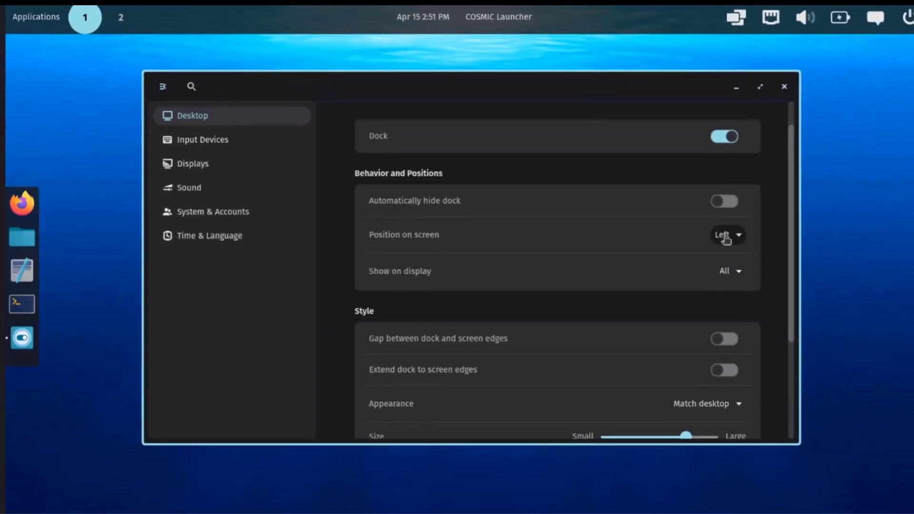
{"action": "left_click", "coordinate": [726, 238]}
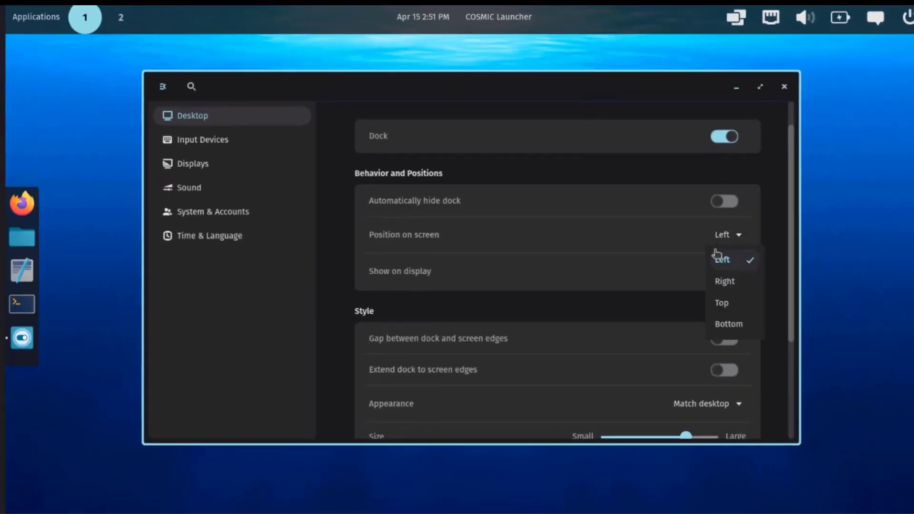
{"action": "left_click", "coordinate": [733, 284]}
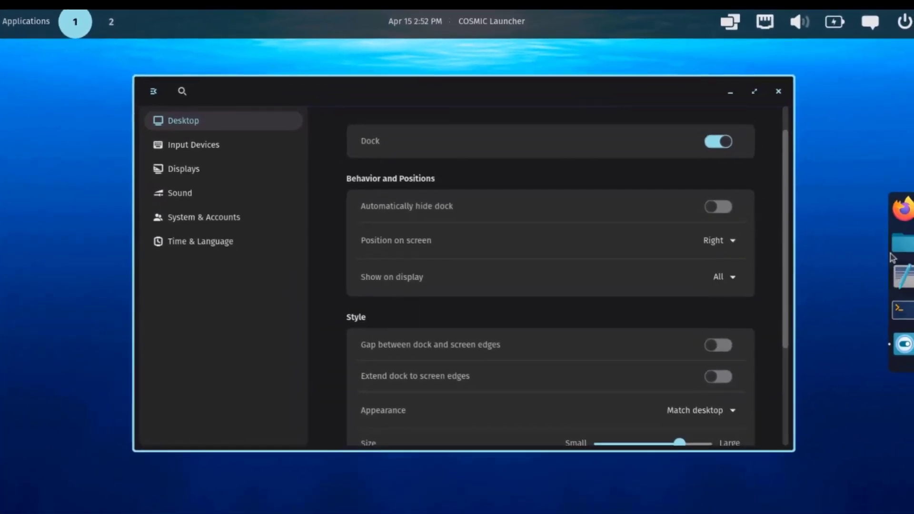
{"action": "left_click", "coordinate": [737, 240]}
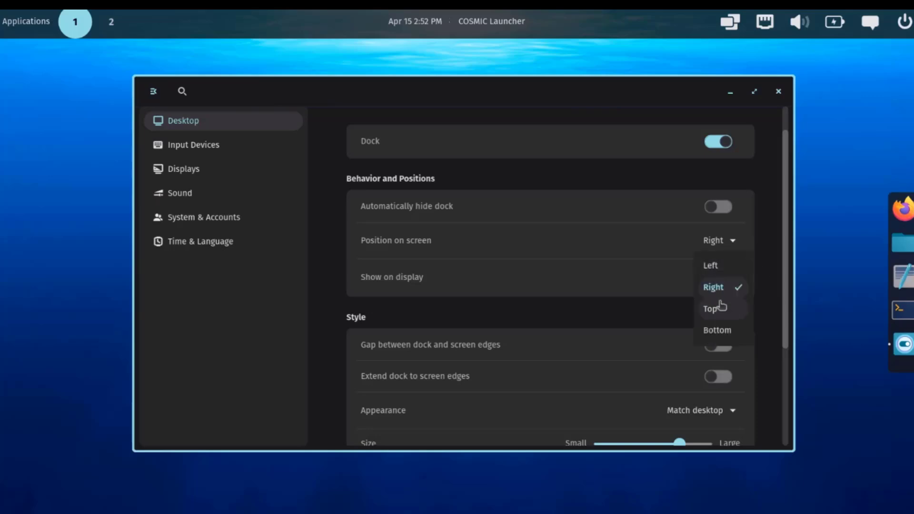
{"action": "left_click", "coordinate": [717, 330]}
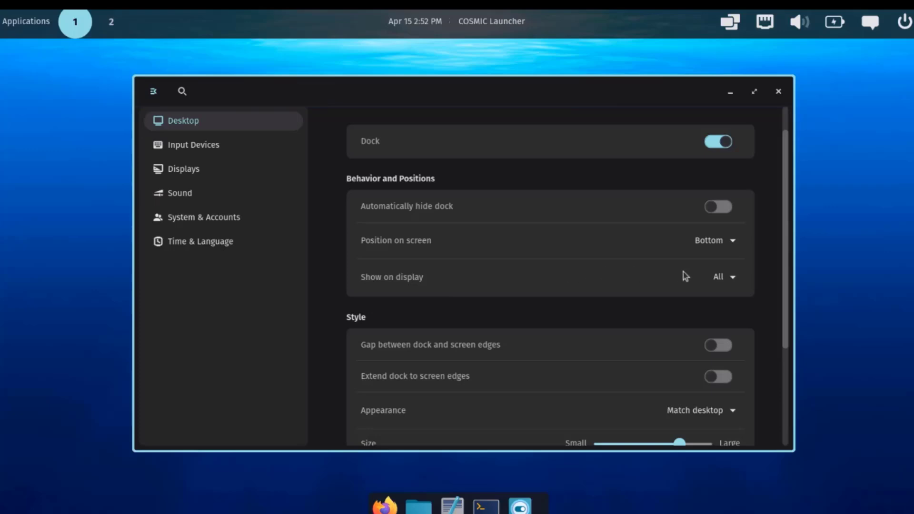
{"action": "left_click", "coordinate": [735, 276]}
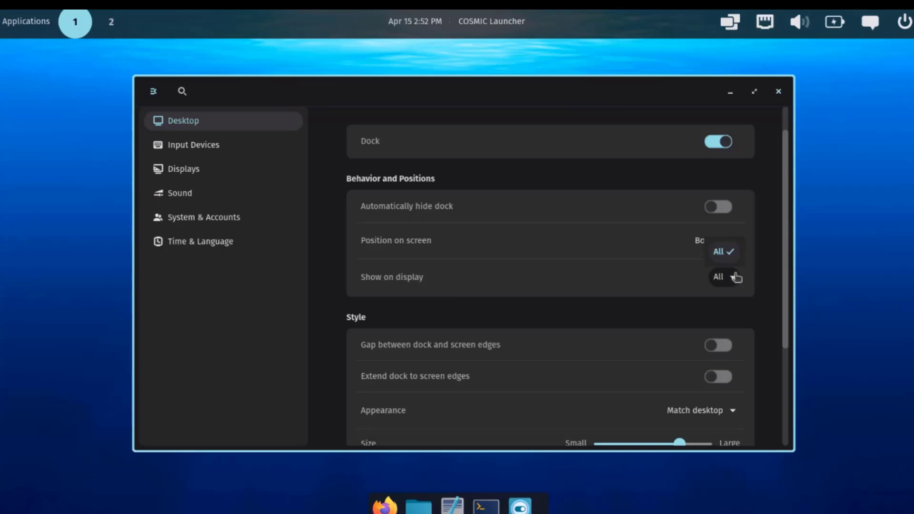
{"action": "left_click", "coordinate": [659, 284]}
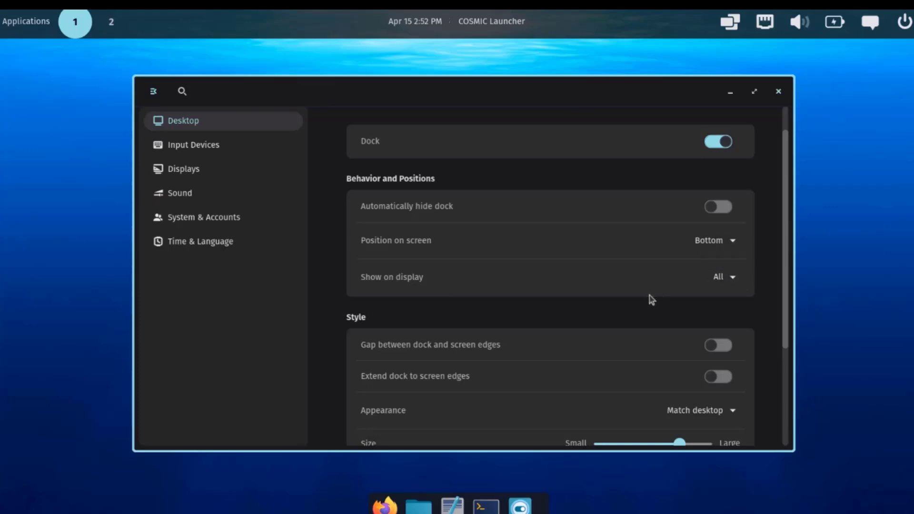
{"action": "scroll", "coordinate": [650, 299], "scroll_direction": "down", "scroll_amount": 3}
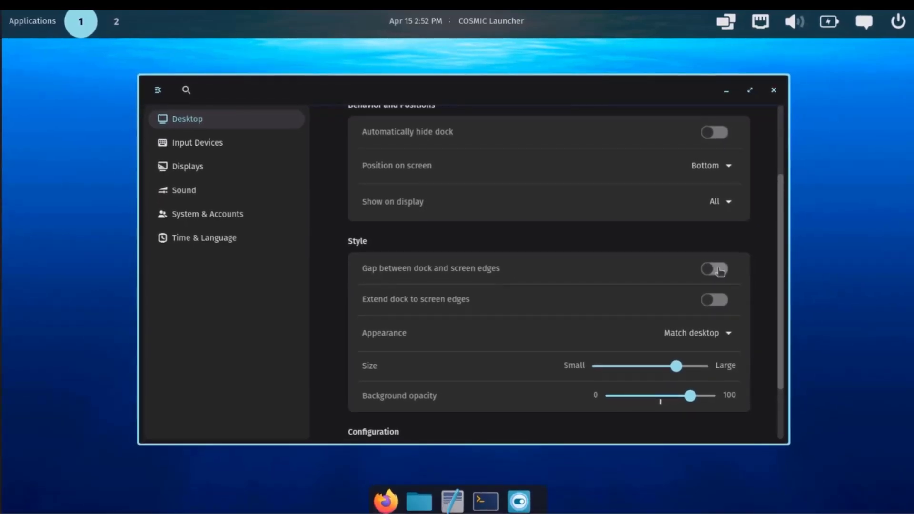
Step: Toggle the dock's gap and extend-to-screen-edges options on and back off
{"action": "left_click", "coordinate": [718, 271]}
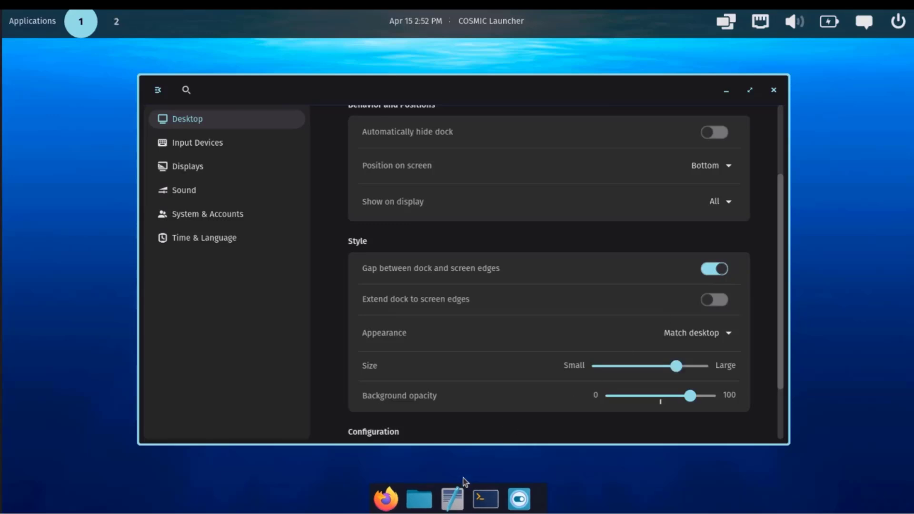
{"action": "left_click", "coordinate": [711, 273]}
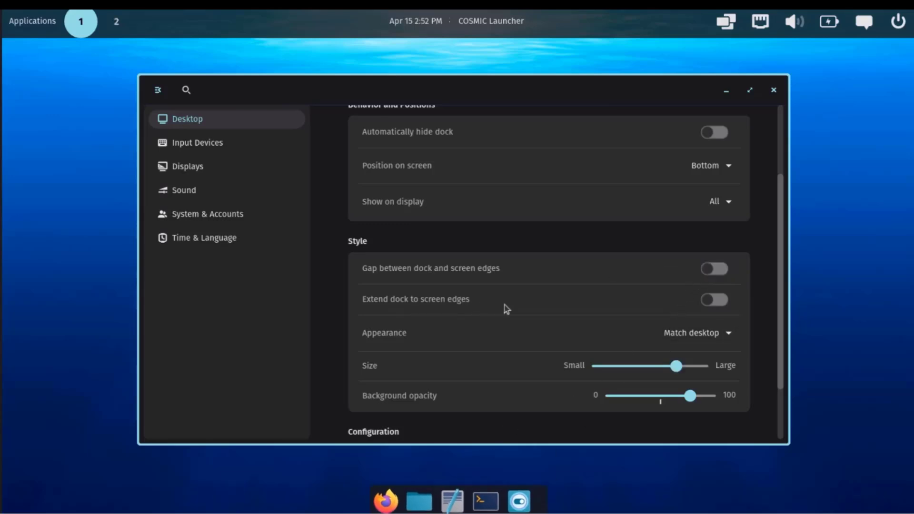
{"action": "left_click", "coordinate": [719, 303]}
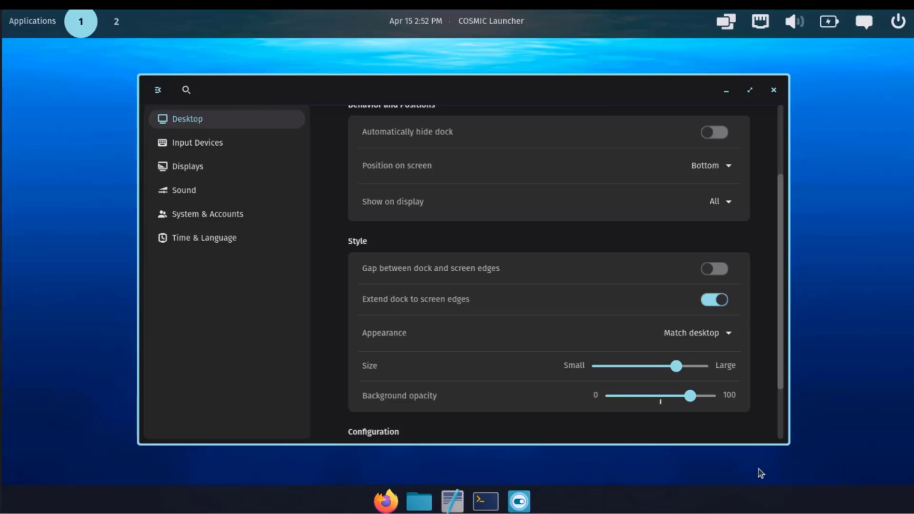
{"action": "left_click", "coordinate": [714, 299]}
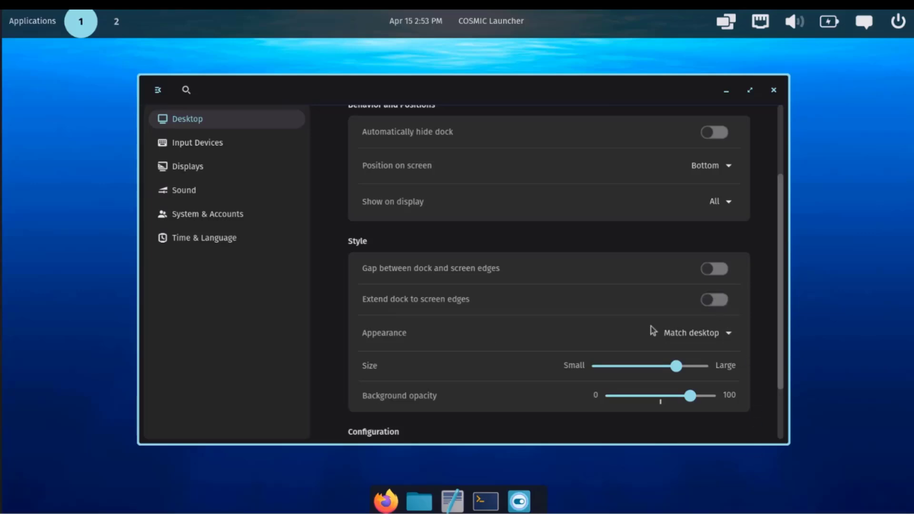
Step: Try Light and Dark dock appearances, ending on Light
{"action": "left_click", "coordinate": [694, 336]}
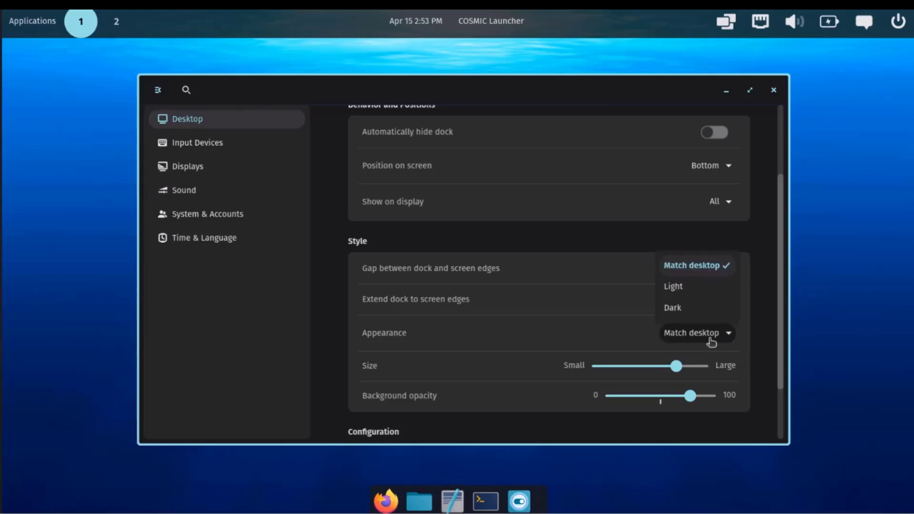
{"action": "left_click", "coordinate": [691, 296]}
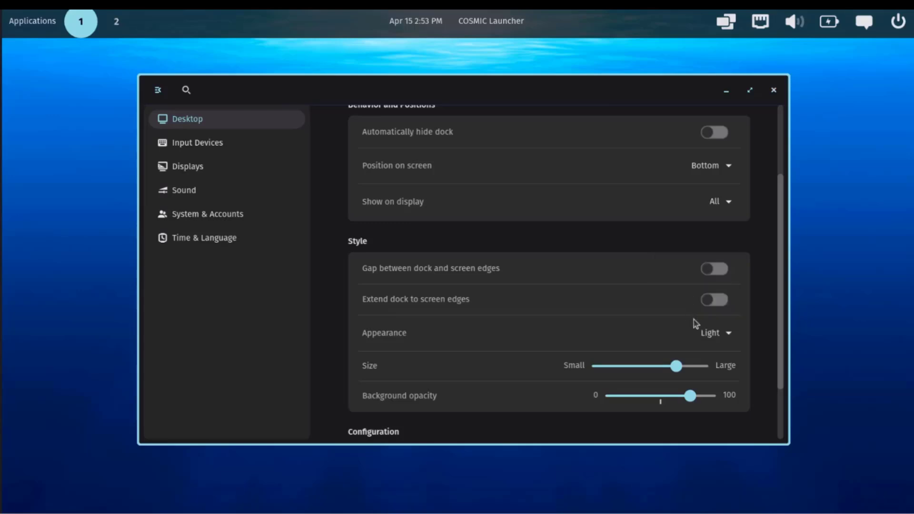
{"action": "left_click", "coordinate": [731, 334]}
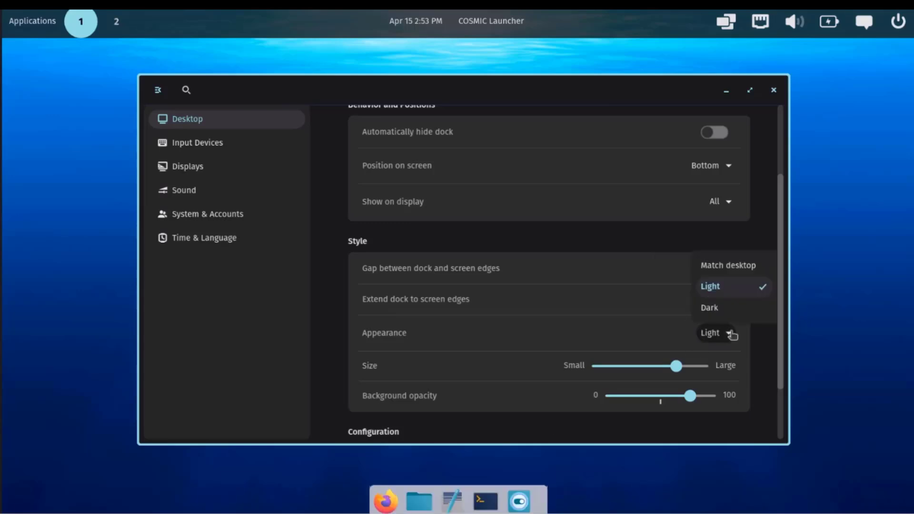
{"action": "left_click", "coordinate": [715, 313]}
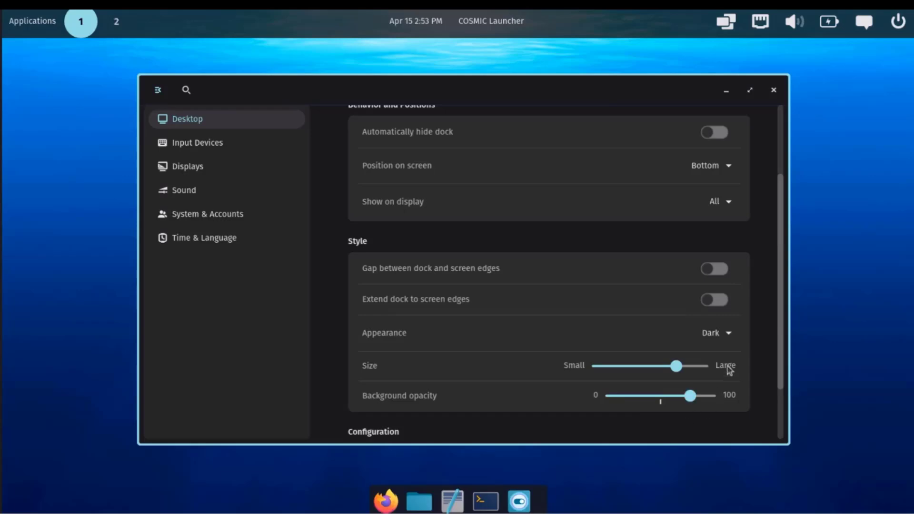
{"action": "left_click", "coordinate": [727, 342]}
{"action": "left_click", "coordinate": [711, 286]}
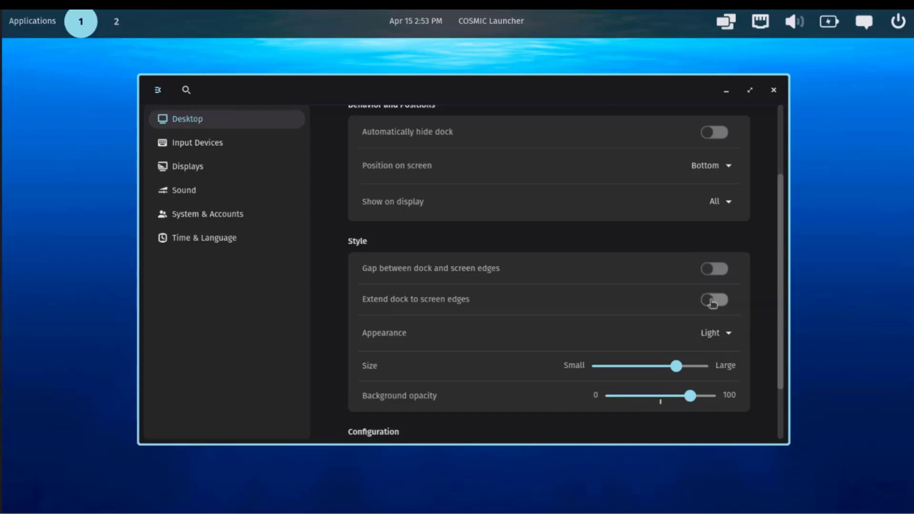
Step: Enlarge the dock, adjust its background opacity, and open the dock applets page
{"action": "scroll", "coordinate": [671, 335], "scroll_direction": "down", "scroll_amount": 1}
{"action": "scroll", "coordinate": [671, 335], "scroll_direction": "down", "scroll_amount": 1}
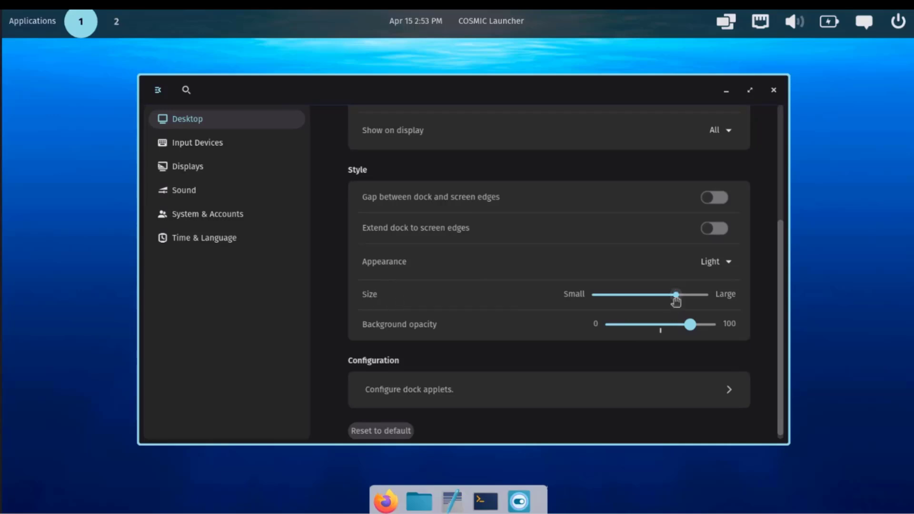
{"action": "mouse_move", "coordinate": [676, 301]}
{"action": "left_mouse_down"}
{"action": "mouse_move", "coordinate": [699, 297]}
{"action": "mouse_move", "coordinate": [685, 298]}
{"action": "left_mouse_up"}
{"action": "mouse_move", "coordinate": [689, 325]}
{"action": "left_mouse_down"}
{"action": "mouse_move", "coordinate": [698, 325]}
{"action": "mouse_move", "coordinate": [657, 326]}
{"action": "mouse_move", "coordinate": [685, 325]}
{"action": "left_mouse_up"}
{"action": "scroll", "coordinate": [524, 362], "scroll_direction": "down", "scroll_amount": 1}
{"action": "left_click", "coordinate": [723, 388]}
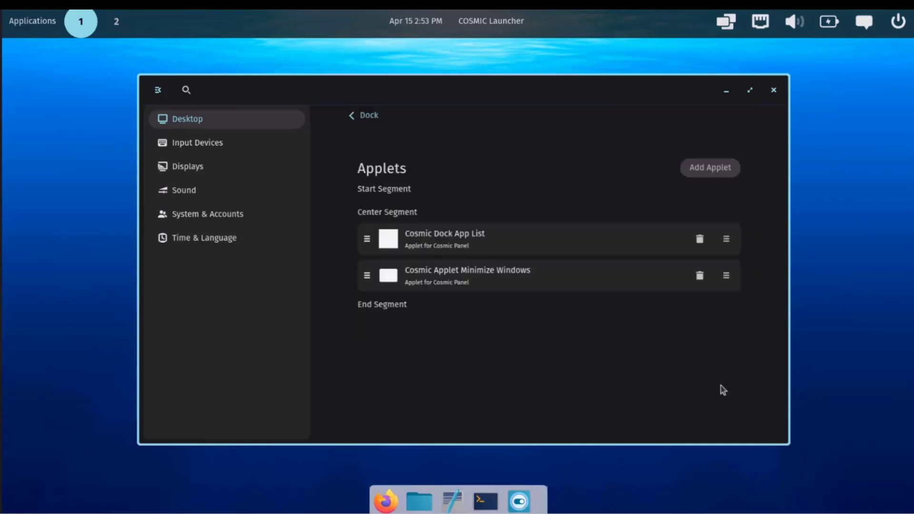
Step: Add Cosmic Applet Time to the dock, delete it again, then go to Wallpaper settings
{"action": "left_click", "coordinate": [718, 172]}
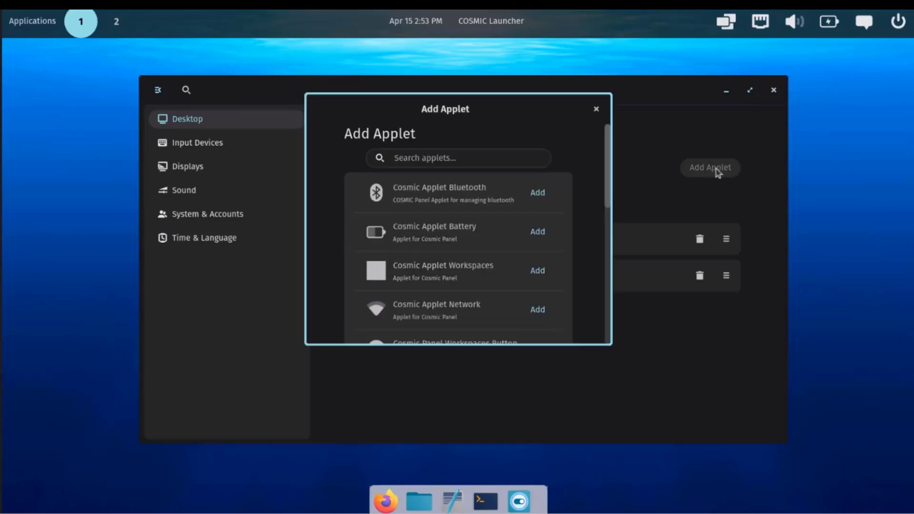
{"action": "scroll", "coordinate": [494, 224], "scroll_direction": "down", "scroll_amount": 10}
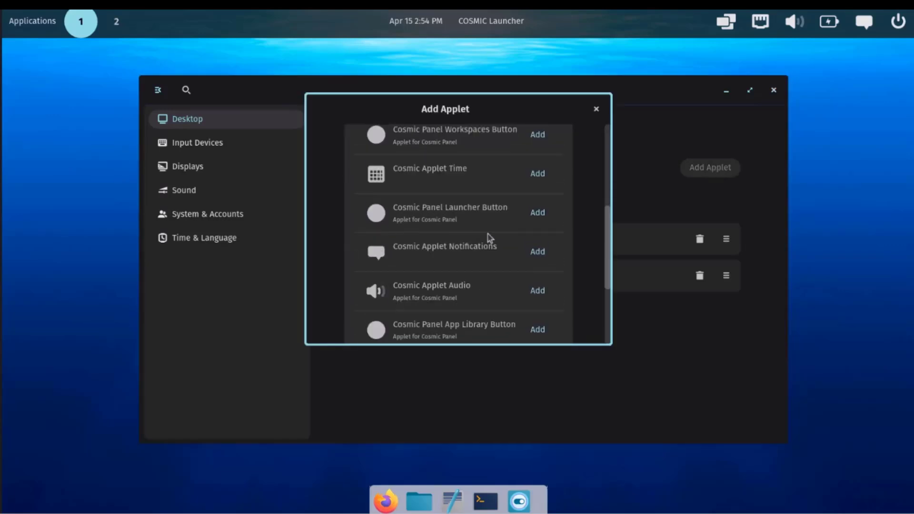
{"action": "scroll", "coordinate": [491, 238], "scroll_direction": "up", "scroll_amount": 5}
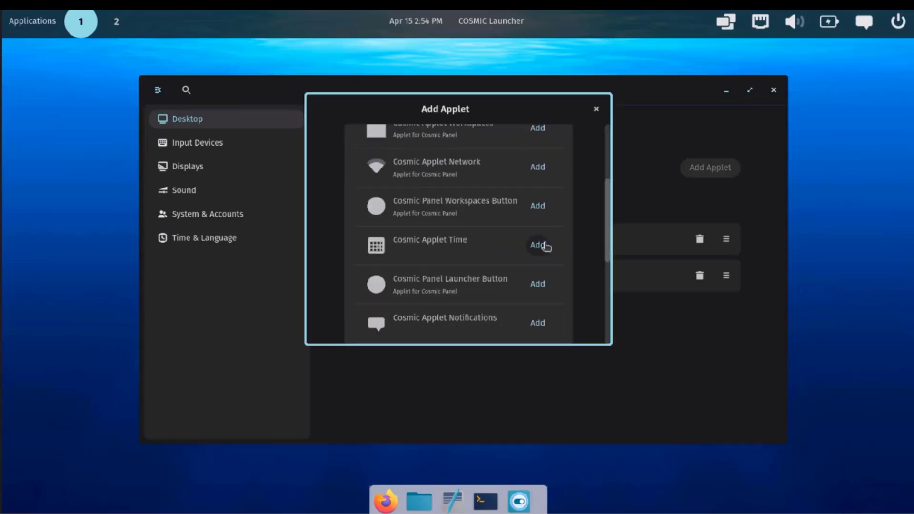
{"action": "left_click", "coordinate": [538, 245]}
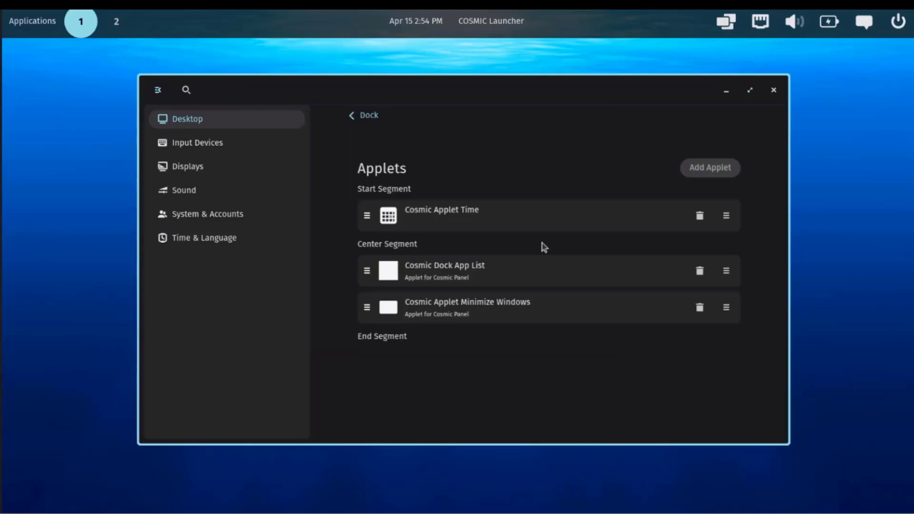
{"action": "left_click", "coordinate": [700, 212]}
{"action": "left_click", "coordinate": [364, 115]}
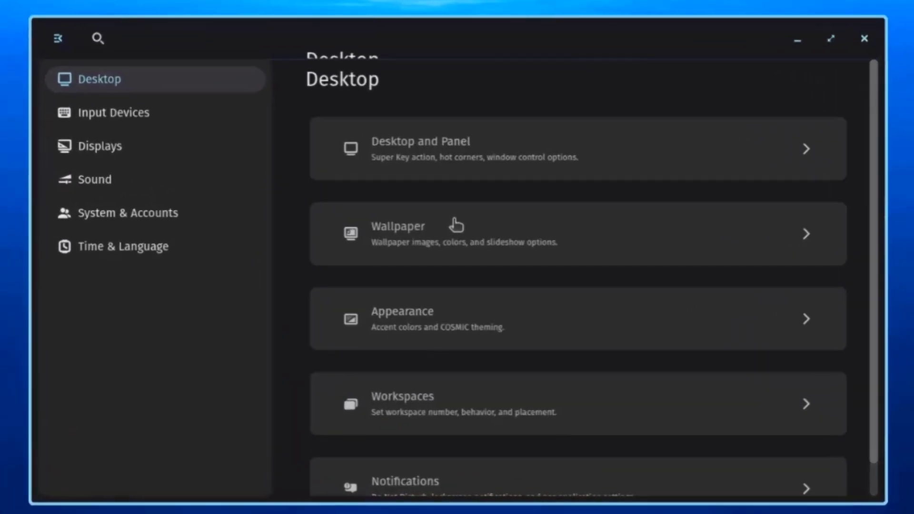
{"action": "left_click", "coordinate": [460, 242]}
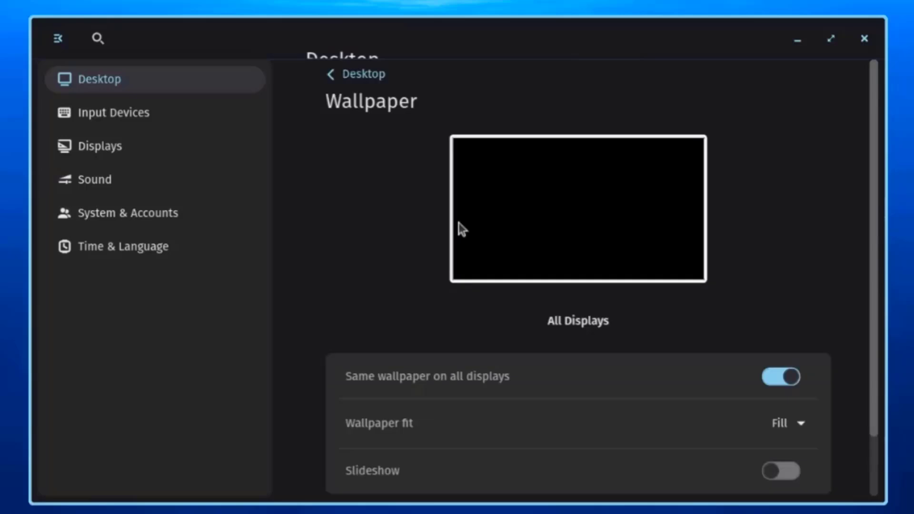
Step: Keep wallpaper fit at Fill, turn on Slideshow, and keep the 5-minute interval
{"action": "scroll", "coordinate": [669, 295], "scroll_direction": "down", "scroll_amount": 3}
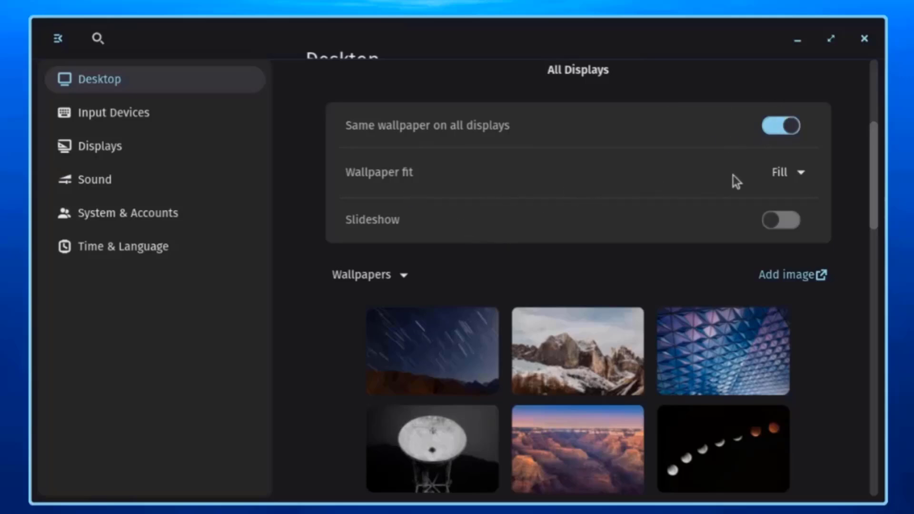
{"action": "left_click", "coordinate": [774, 177]}
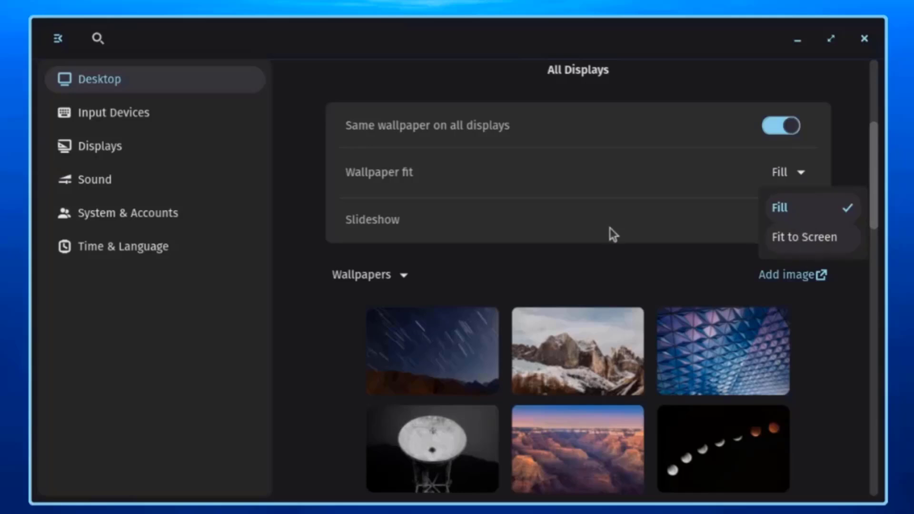
{"action": "left_click", "coordinate": [627, 226]}
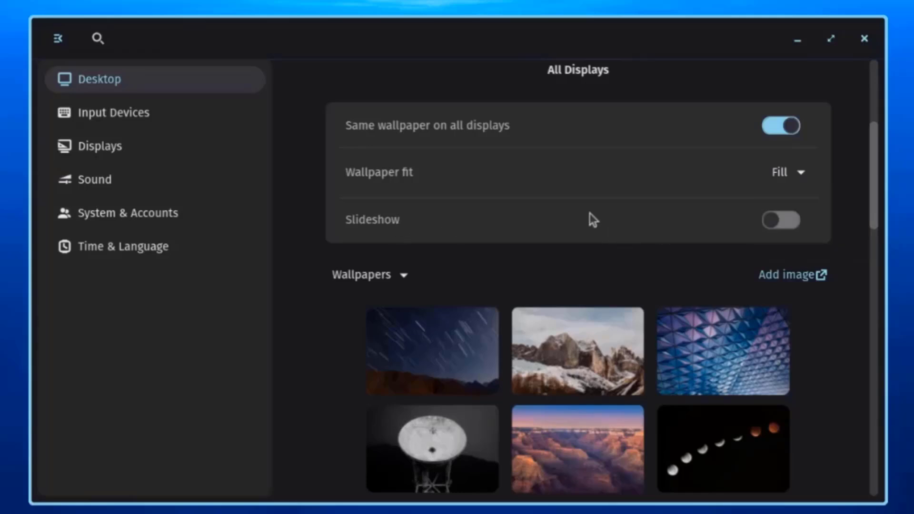
{"action": "left_click", "coordinate": [781, 222]}
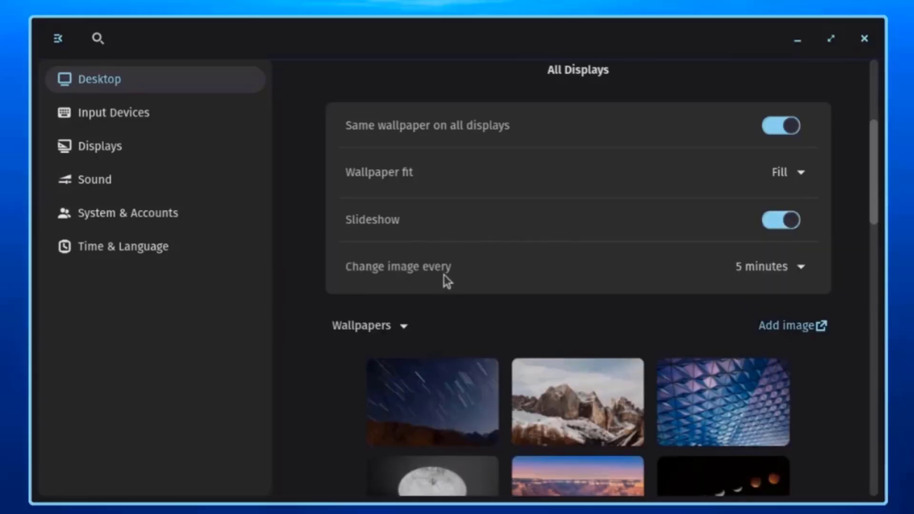
{"action": "left_click", "coordinate": [746, 267]}
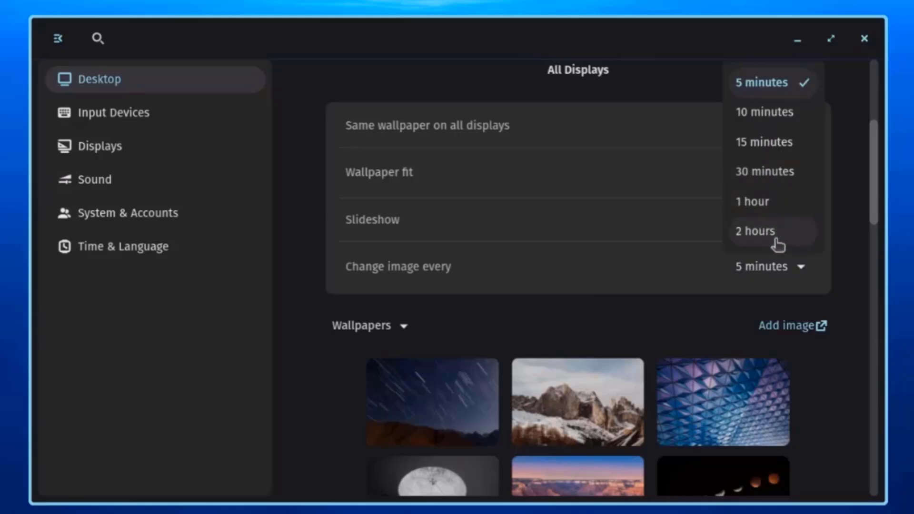
{"action": "left_click", "coordinate": [718, 261]}
Step: Pick the canyon landscape photo from the wallpaper grid as the desktop background
{"action": "scroll", "coordinate": [805, 162], "scroll_direction": "down", "scroll_amount": 5}
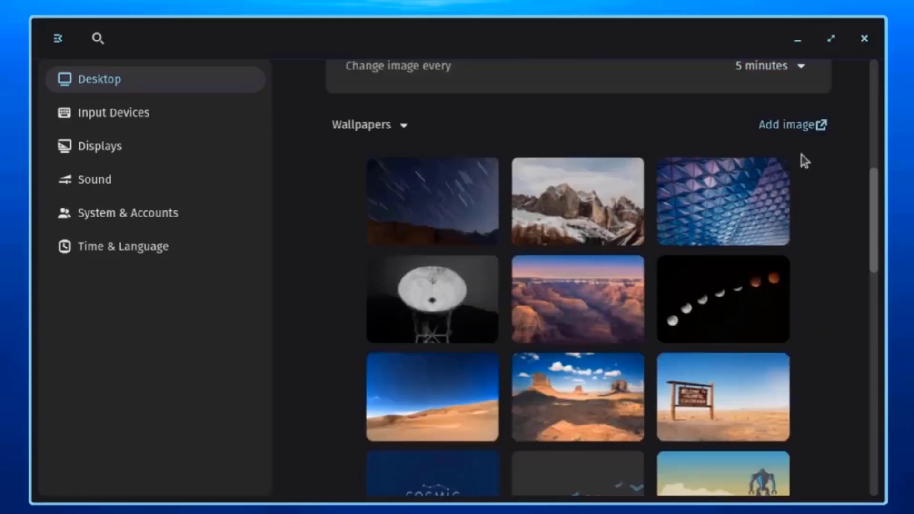
{"action": "scroll", "coordinate": [579, 290], "scroll_direction": "down", "scroll_amount": 10}
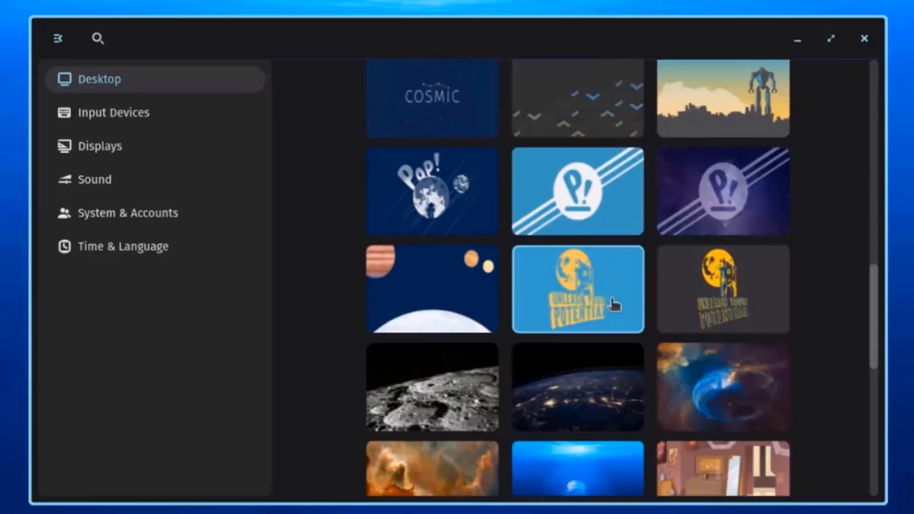
{"action": "scroll", "coordinate": [620, 302], "scroll_direction": "down", "scroll_amount": 12}
{"action": "scroll", "coordinate": [402, 314], "scroll_direction": "up", "scroll_amount": 12}
{"action": "left_click", "coordinate": [402, 314]}
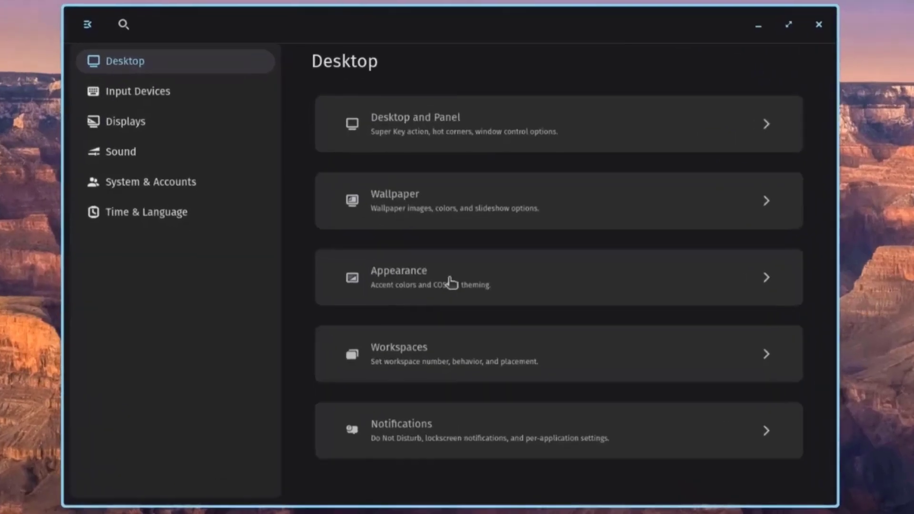
Step: In Appearance, switch between Light and Dark mode twice, ending on Dark
{"action": "left_click", "coordinate": [452, 283]}
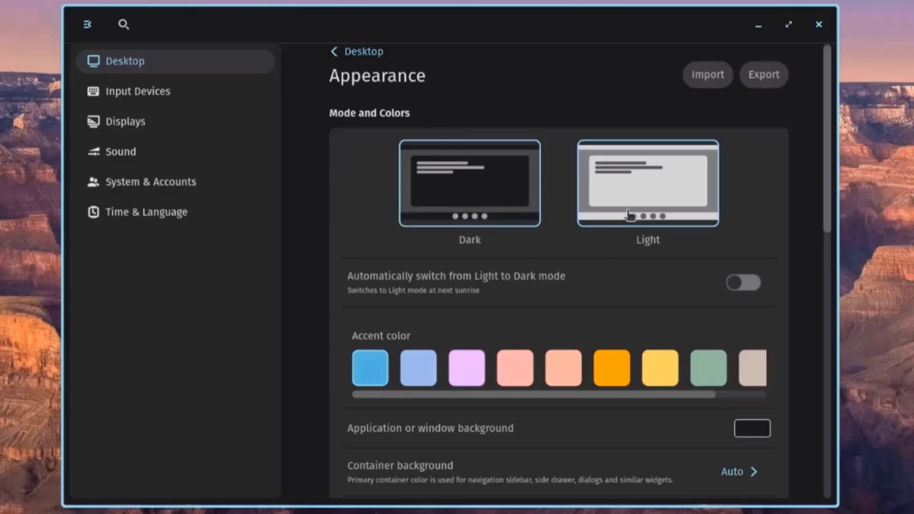
{"action": "left_click", "coordinate": [612, 199]}
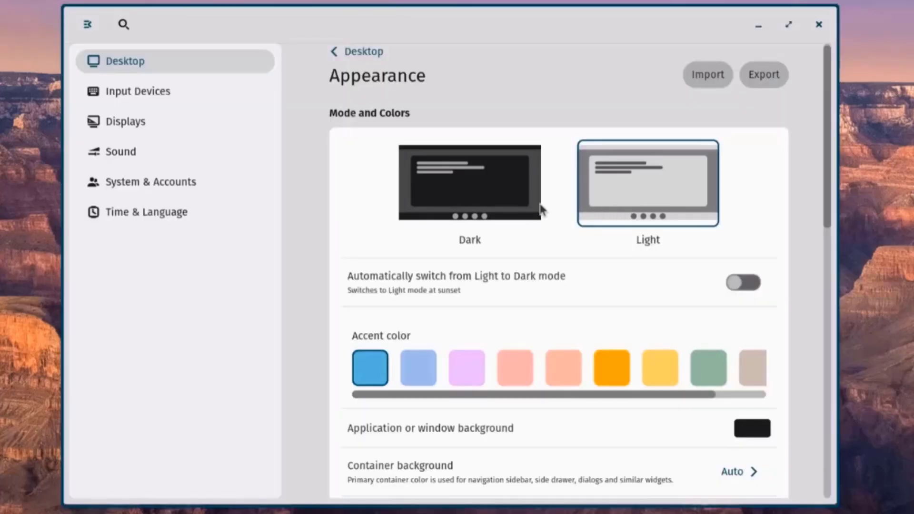
{"action": "left_click", "coordinate": [498, 204]}
{"action": "left_click", "coordinate": [614, 208]}
{"action": "left_click", "coordinate": [500, 214]}
Step: Toggle automatic light/dark switching on and off, and open then close the accent colour picker
{"action": "scroll", "coordinate": [618, 272], "scroll_direction": "down", "scroll_amount": 3}
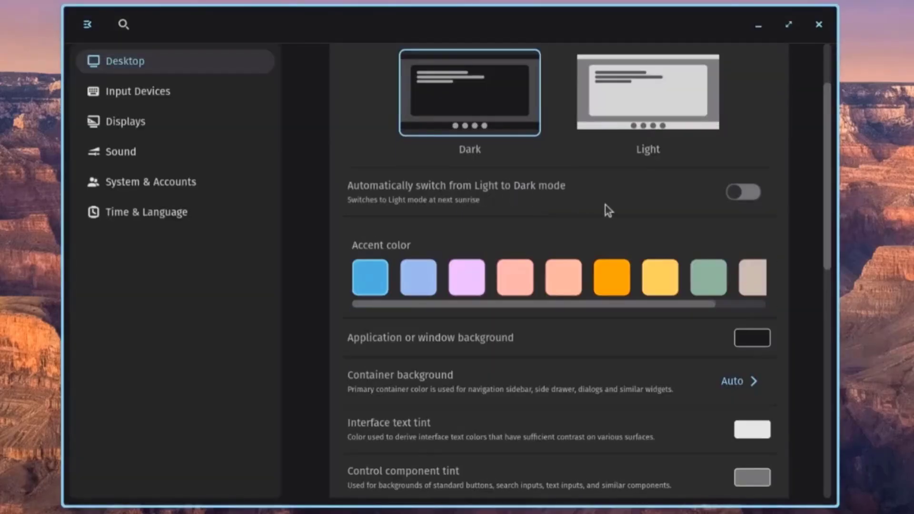
{"action": "left_click", "coordinate": [733, 193]}
{"action": "left_click", "coordinate": [755, 193]}
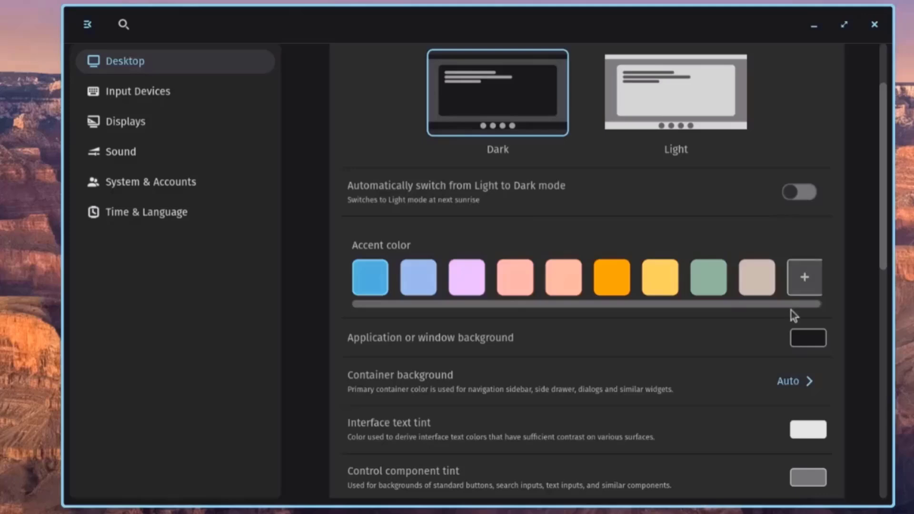
{"action": "left_click", "coordinate": [808, 278]}
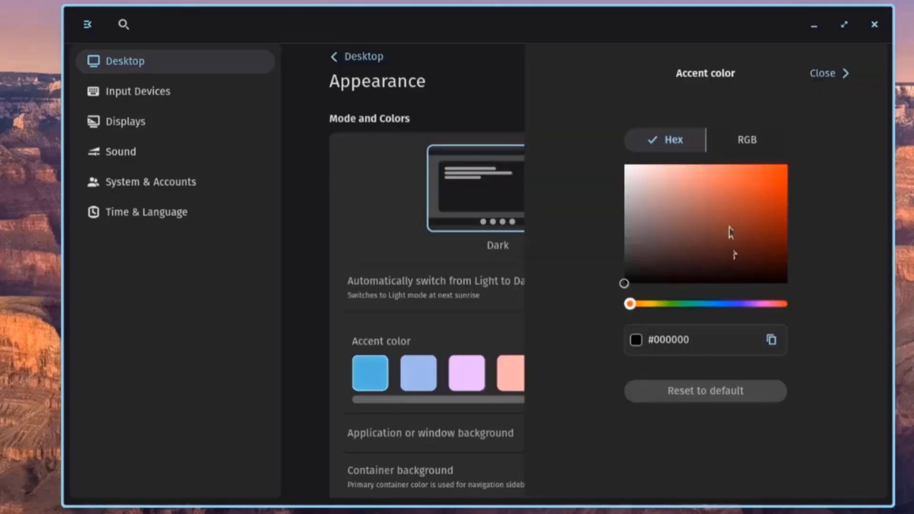
{"action": "left_click", "coordinate": [832, 74]}
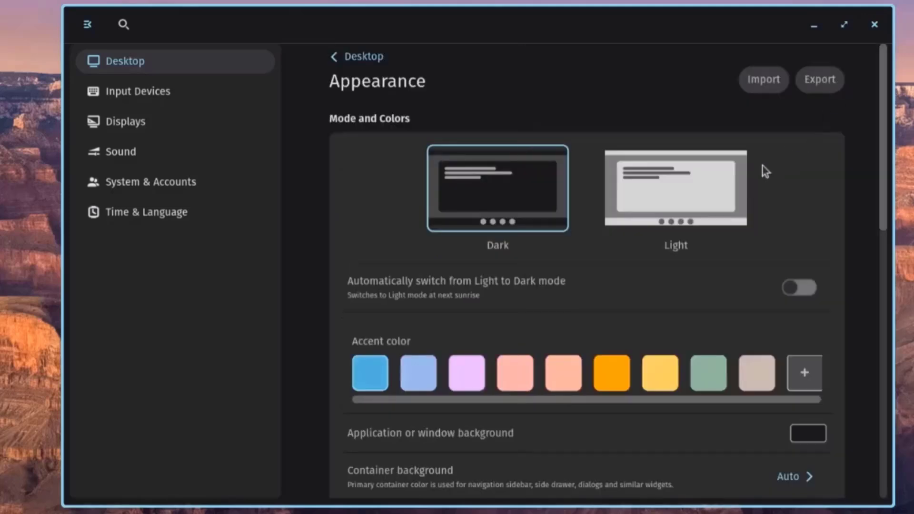
Step: Raise active window hint size to 4 and back to 3, then return to Desktop
{"action": "scroll", "coordinate": [693, 271], "scroll_direction": "down", "scroll_amount": 8}
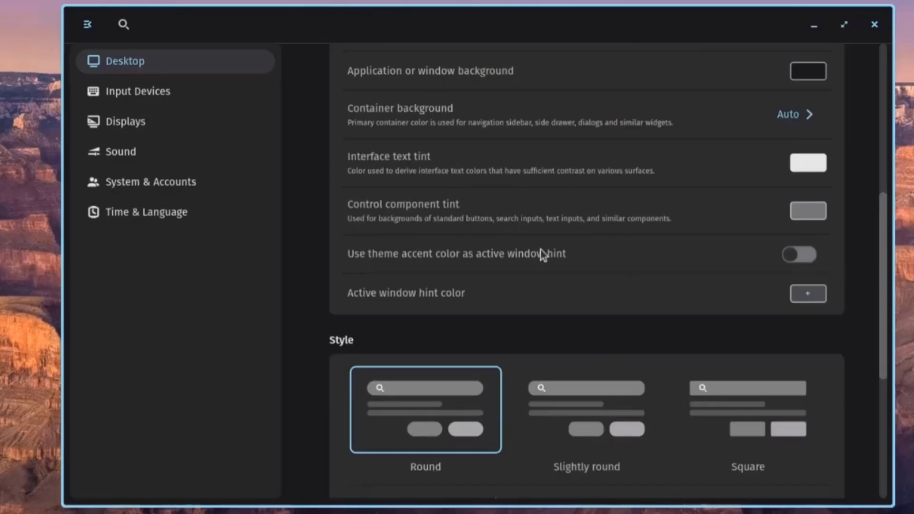
{"action": "scroll", "coordinate": [522, 255], "scroll_direction": "down", "scroll_amount": 6}
{"action": "scroll", "coordinate": [476, 267], "scroll_direction": "down", "scroll_amount": 1}
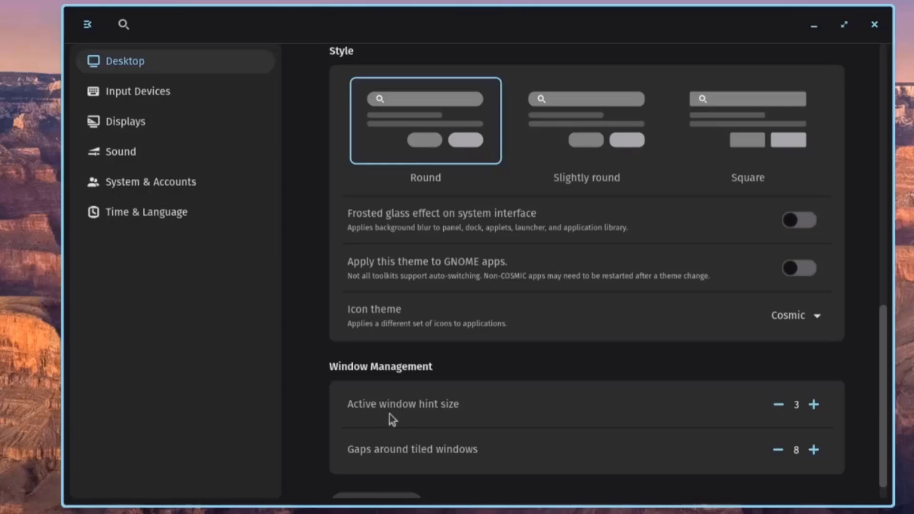
{"action": "left_click", "coordinate": [814, 404]}
{"action": "left_click", "coordinate": [779, 405]}
{"action": "scroll", "coordinate": [809, 457], "scroll_direction": "up", "scroll_amount": 15}
{"action": "left_click", "coordinate": [357, 57]}
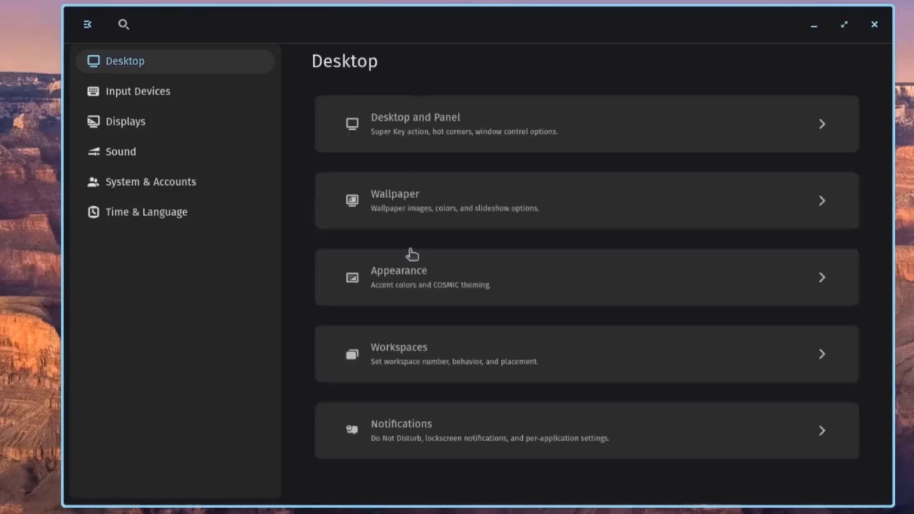
{"action": "left_click", "coordinate": [417, 355]}
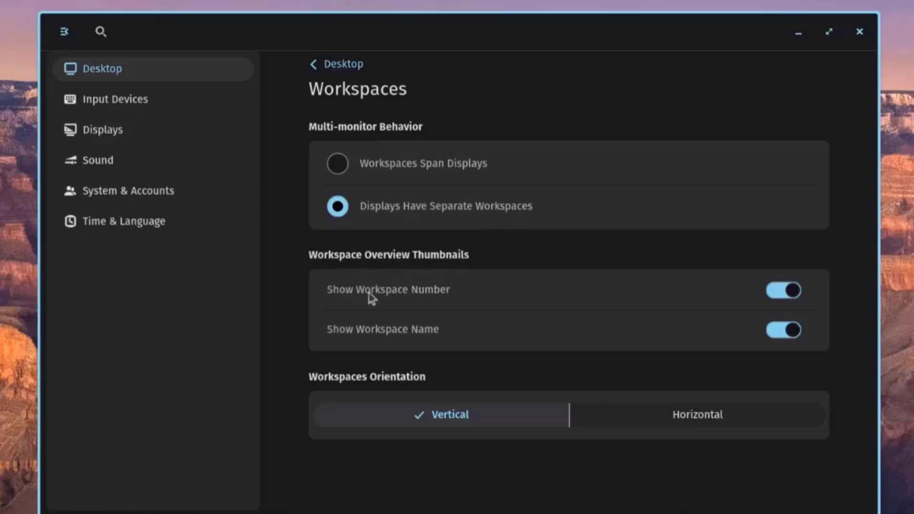
{"action": "left_click", "coordinate": [788, 296]}
{"action": "left_click", "coordinate": [791, 296]}
{"action": "left_click", "coordinate": [790, 339]}
{"action": "left_click", "coordinate": [794, 339]}
{"action": "left_click", "coordinate": [644, 415]}
{"action": "left_click", "coordinate": [499, 428]}
{"action": "key", "text": "alt+Left"}
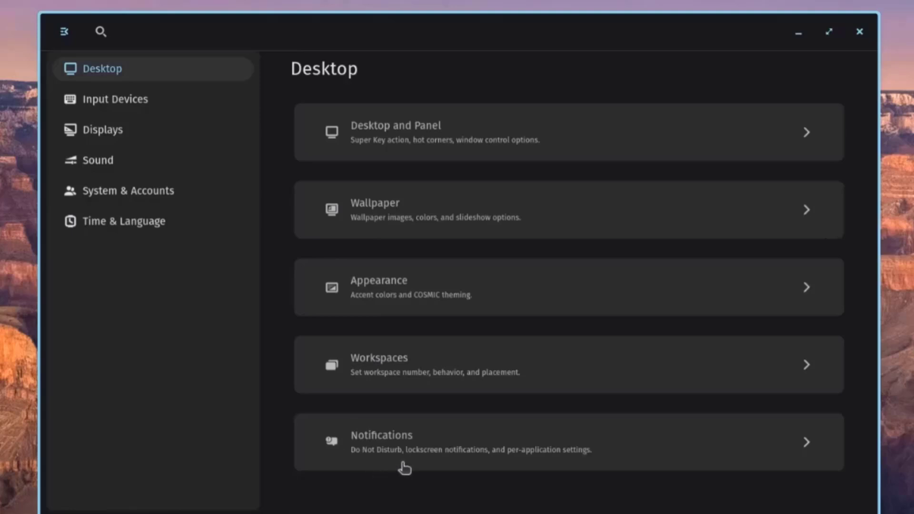
Step: Open Input Devices and view the Add input source layouts without adding one
{"action": "left_click", "coordinate": [173, 107]}
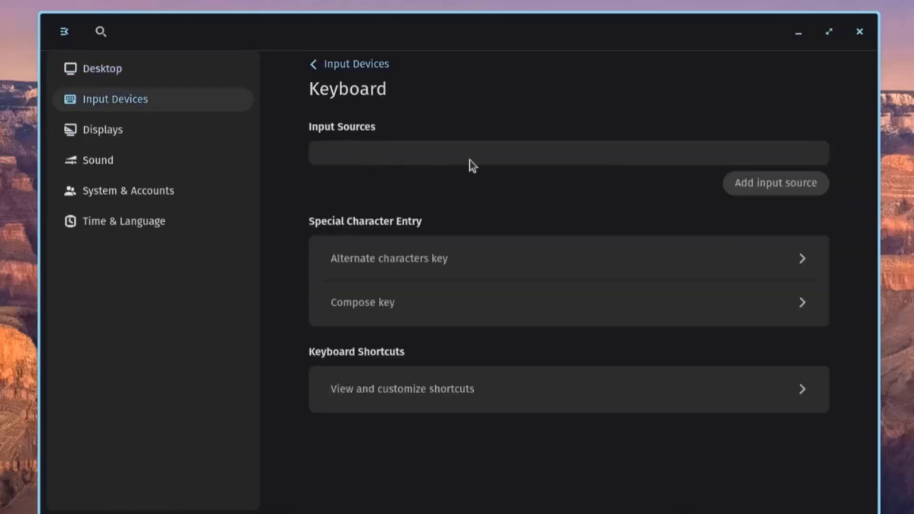
{"action": "left_click", "coordinate": [751, 185]}
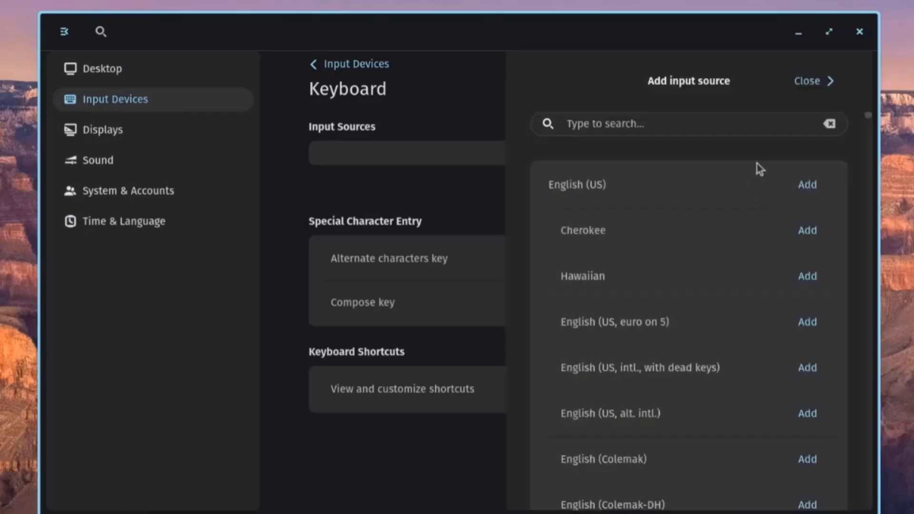
{"action": "left_click", "coordinate": [809, 81]}
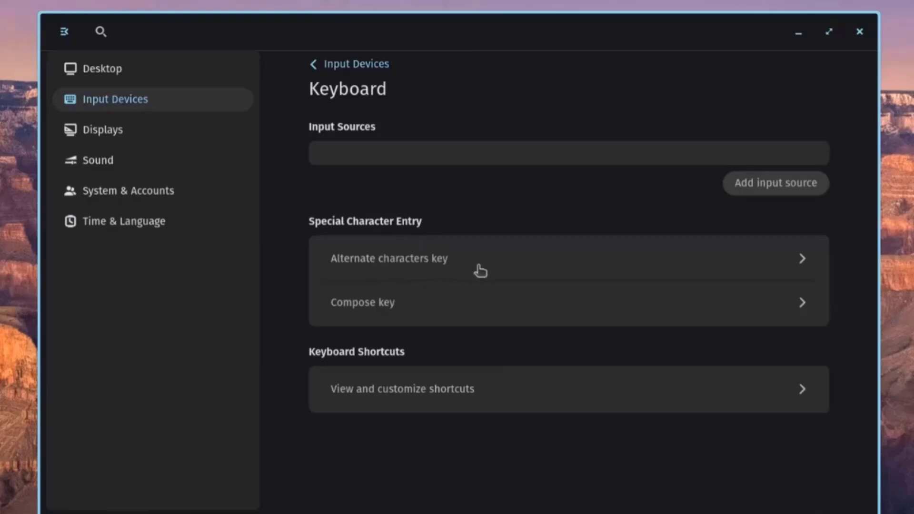
Step: Look over the alternate characters and compose key options unchanged, then open the Mouse page
{"action": "left_click", "coordinate": [498, 271]}
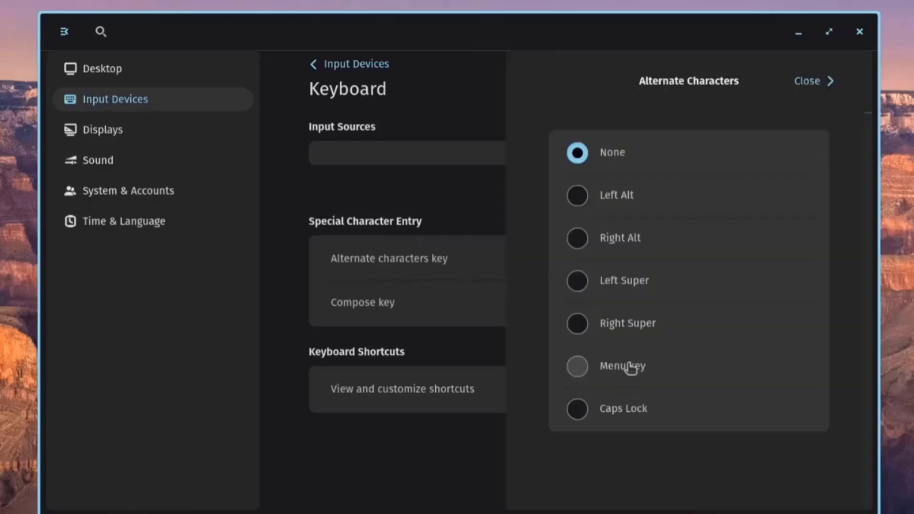
{"action": "left_click", "coordinate": [815, 84]}
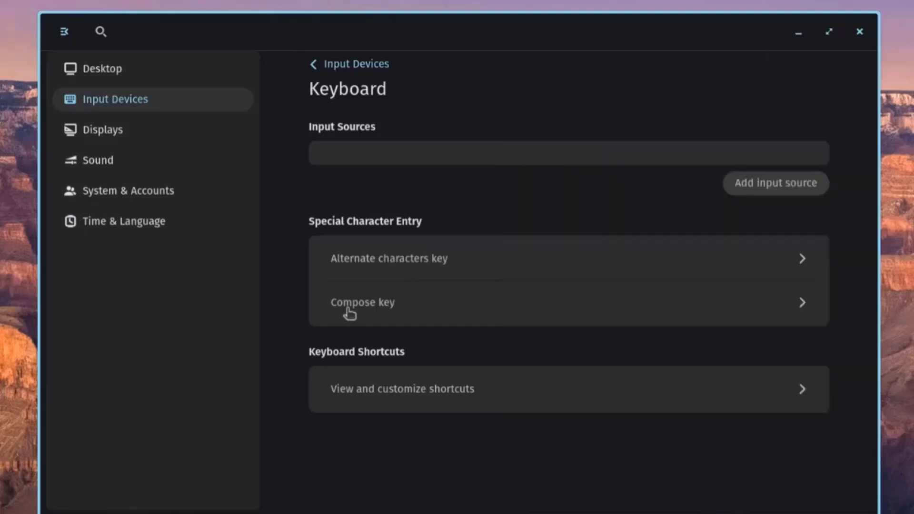
{"action": "left_click", "coordinate": [696, 298]}
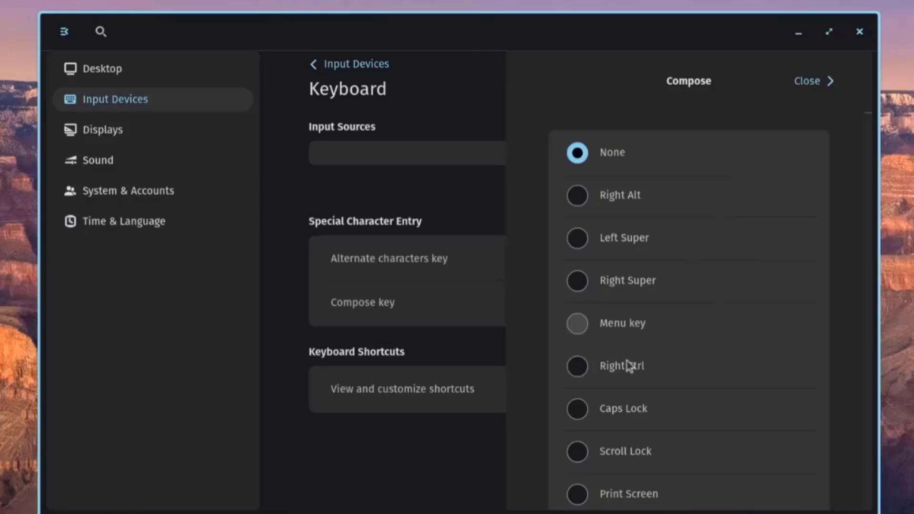
{"action": "left_click", "coordinate": [395, 436]}
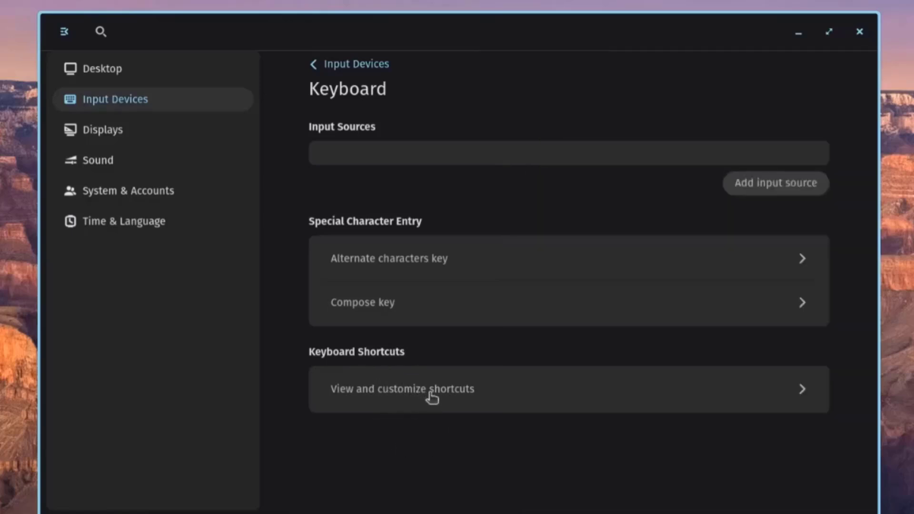
{"action": "left_click", "coordinate": [317, 67]}
{"action": "left_click", "coordinate": [377, 209]}
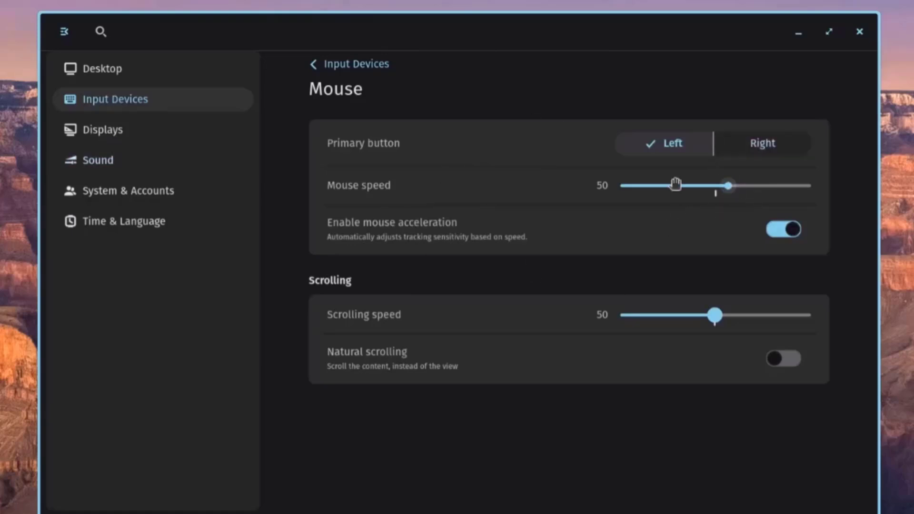
Step: Set mouse speed to 51 and turn mouse acceleration off
{"action": "mouse_move", "coordinate": [724, 190]}
{"action": "left_mouse_down"}
{"action": "mouse_move", "coordinate": [751, 198]}
{"action": "mouse_move", "coordinate": [730, 194]}
{"action": "left_mouse_up"}
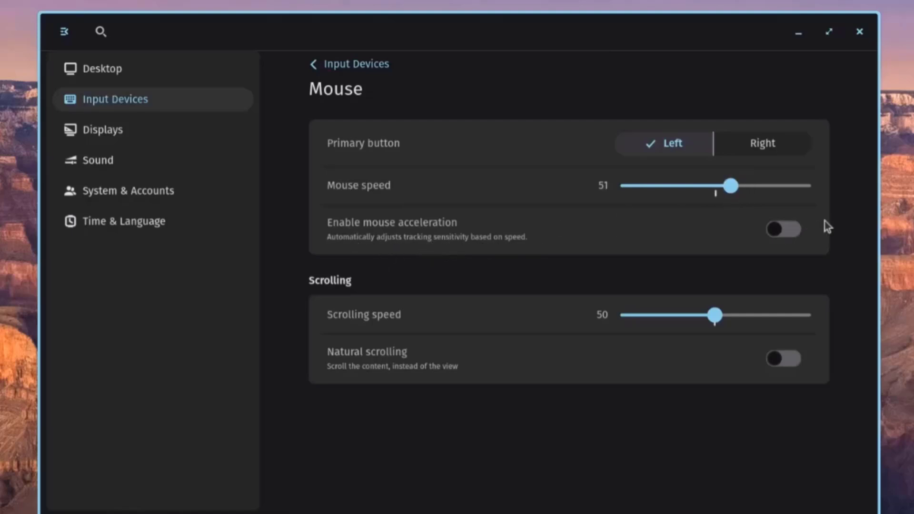
{"action": "left_click", "coordinate": [790, 230]}
{"action": "left_click", "coordinate": [379, 67]}
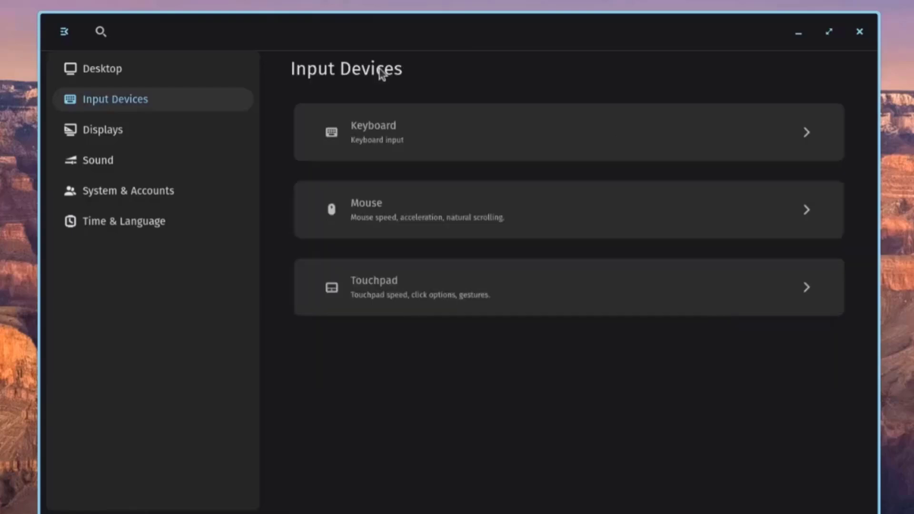
Step: Browse the Touchpad settings without changes, then go to the Displays page
{"action": "left_click", "coordinate": [398, 287]}
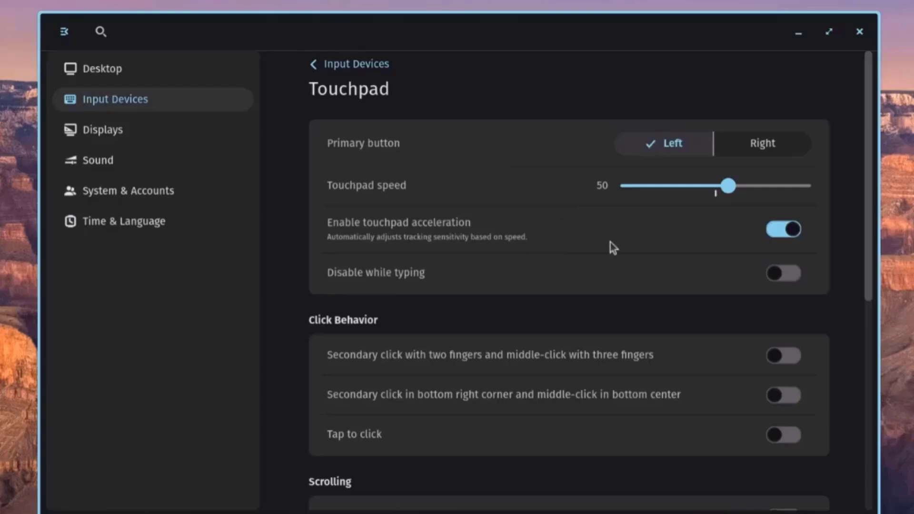
{"action": "scroll", "coordinate": [658, 241], "scroll_direction": "down", "scroll_amount": 7}
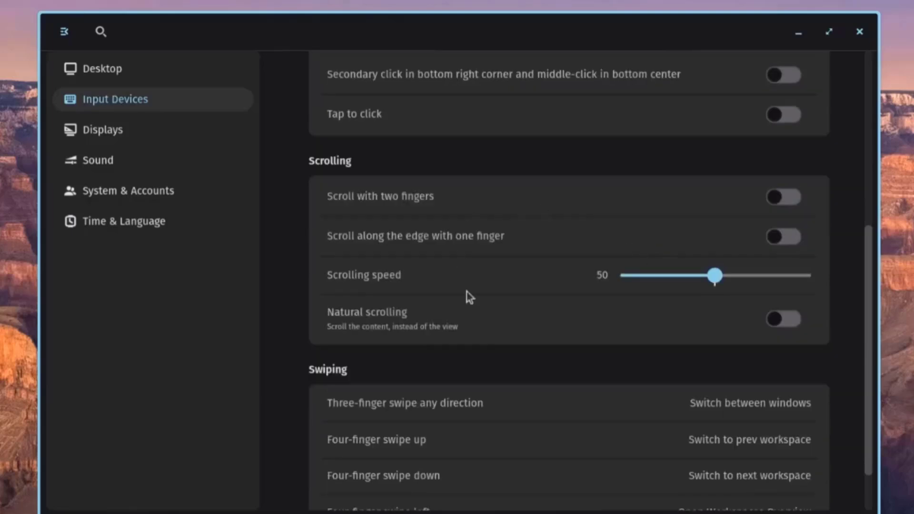
{"action": "scroll", "coordinate": [552, 299], "scroll_direction": "down", "scroll_amount": 2}
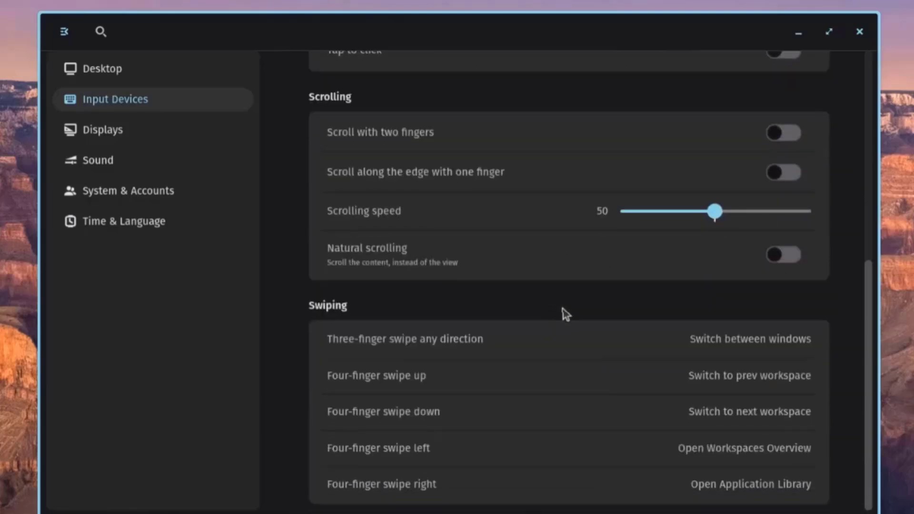
{"action": "left_click", "coordinate": [115, 99]}
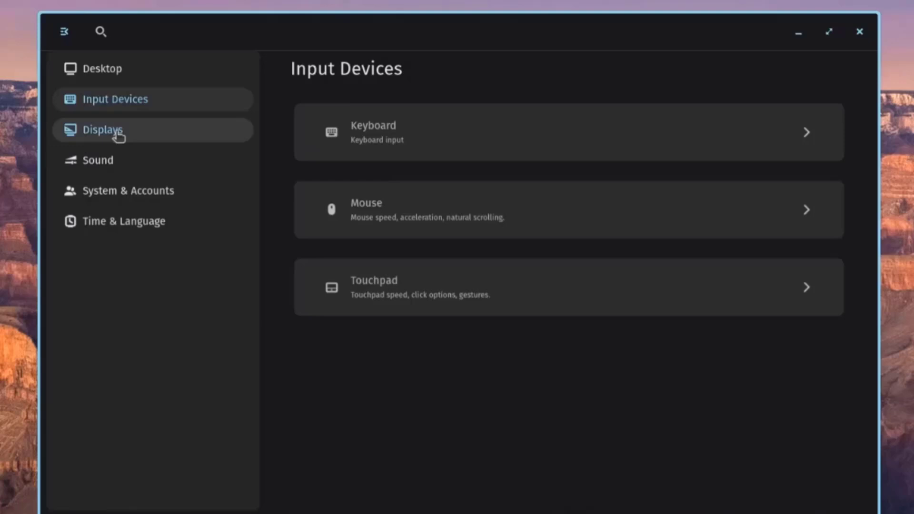
{"action": "left_click", "coordinate": [119, 137]}
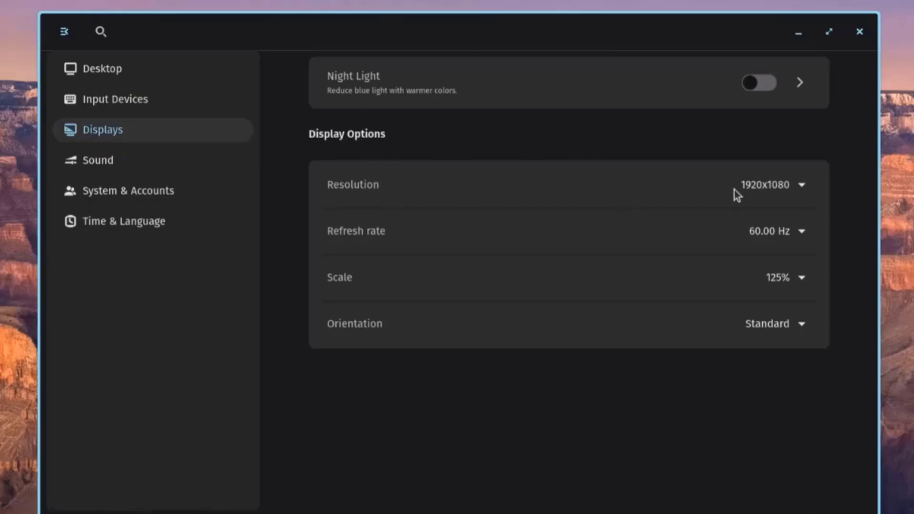
Step: Check the resolution, scale and orientation choices, keeping 1920x1080, 125% and Standard
{"action": "left_click", "coordinate": [767, 188]}
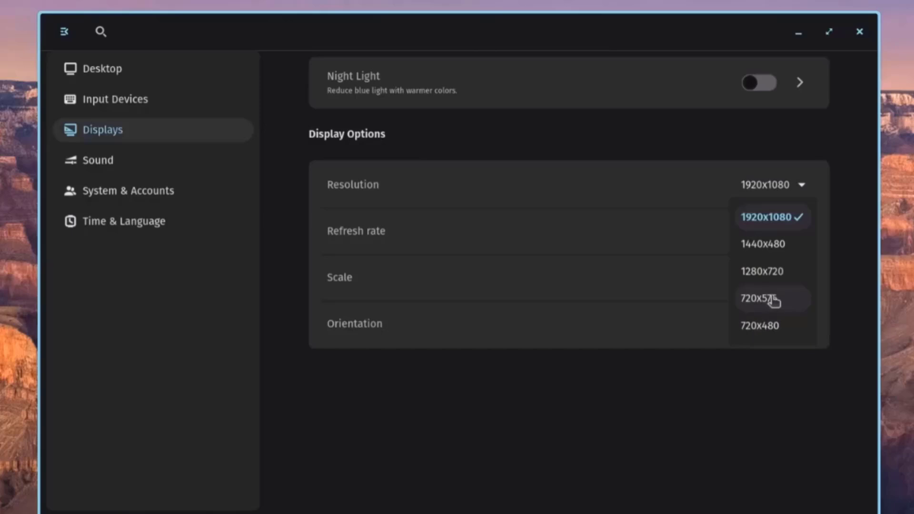
{"action": "left_click", "coordinate": [370, 262]}
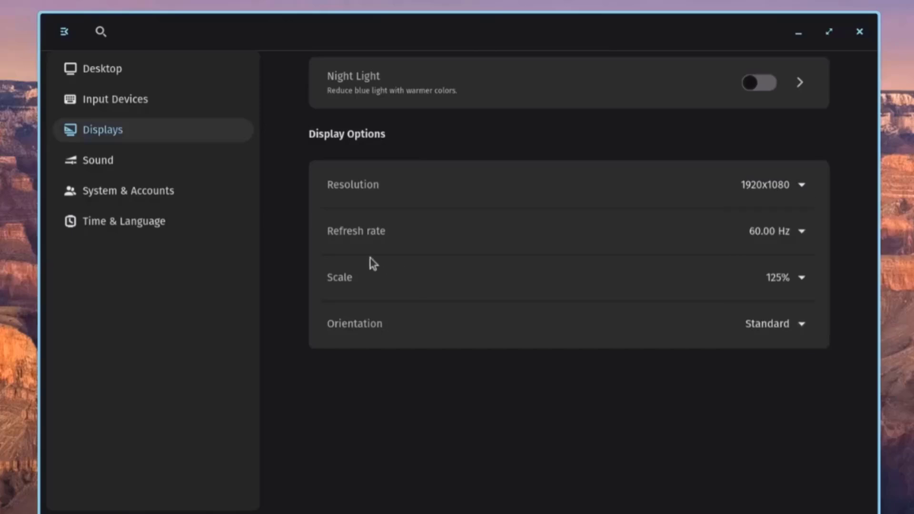
{"action": "left_click", "coordinate": [776, 278]}
{"action": "left_click", "coordinate": [412, 336]}
{"action": "left_click", "coordinate": [748, 331]}
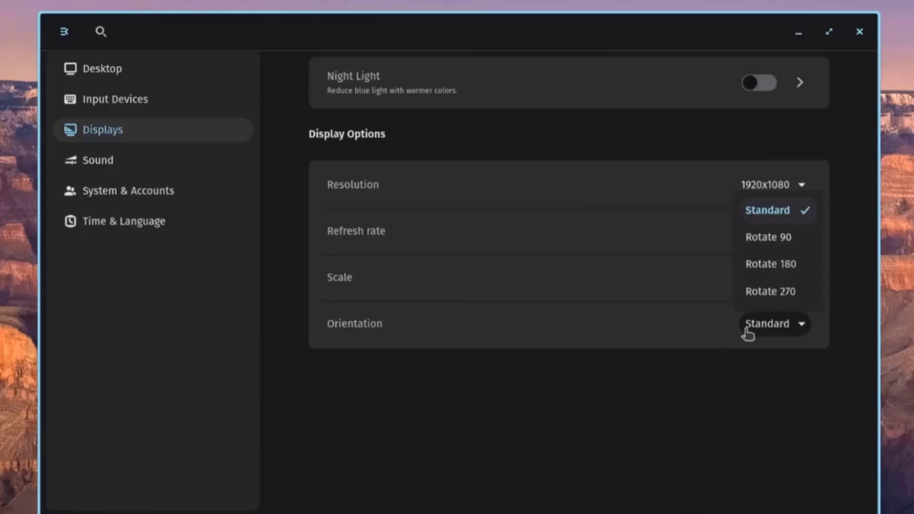
{"action": "left_click", "coordinate": [767, 210]}
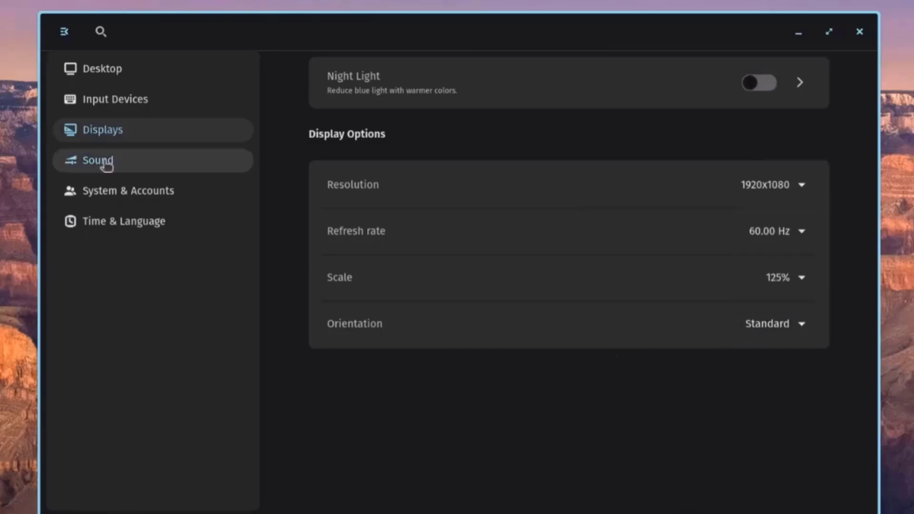
Step: Look over the Sound page, then open System & Accounts
{"action": "left_click", "coordinate": [106, 162]}
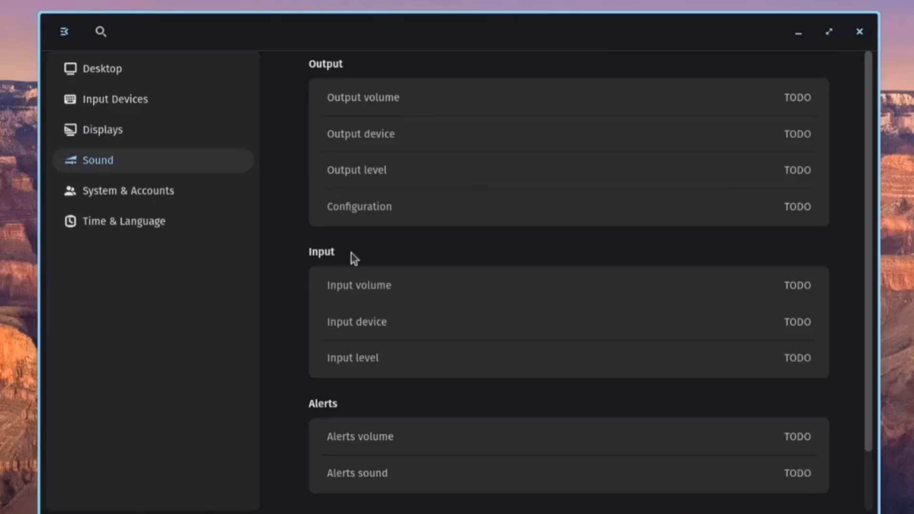
{"action": "scroll", "coordinate": [352, 286], "scroll_direction": "down", "scroll_amount": 3}
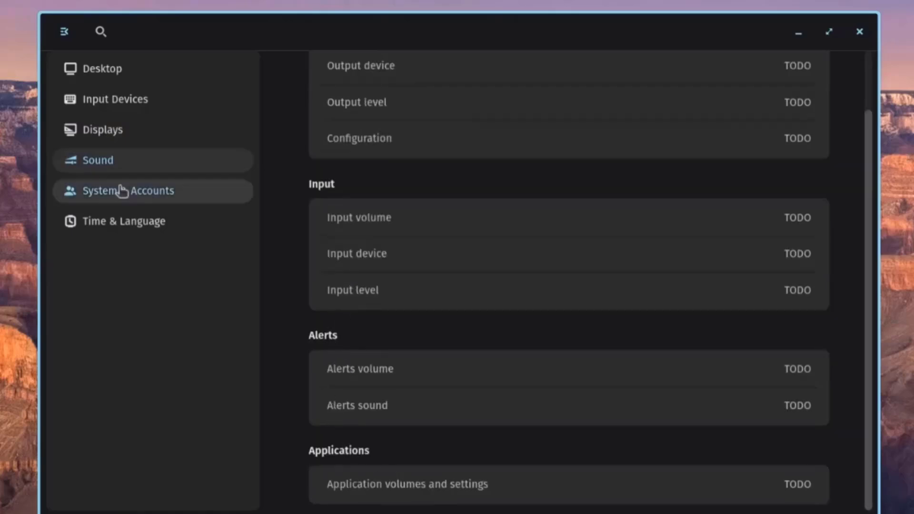
{"action": "left_click", "coordinate": [122, 191]}
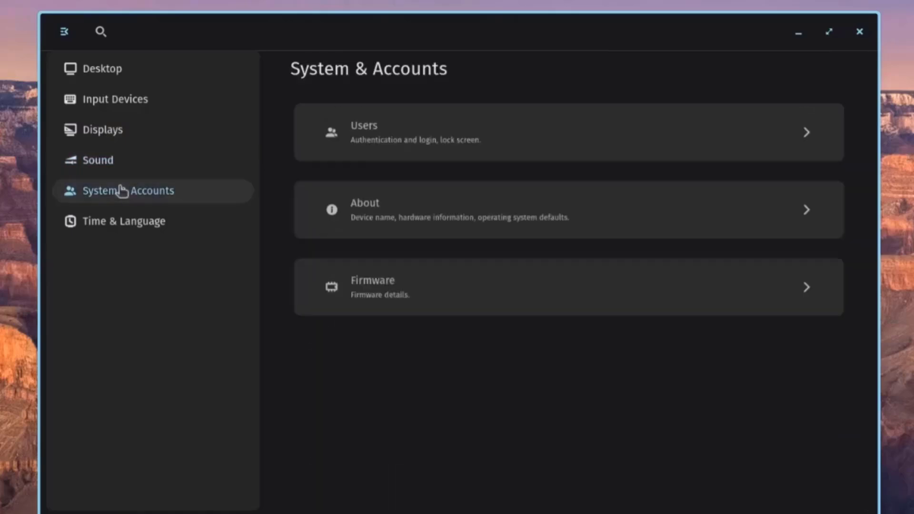
Step: Read through the About system information page and return to System & Accounts
{"action": "left_click", "coordinate": [390, 208]}
{"action": "scroll", "coordinate": [528, 292], "scroll_direction": "down", "scroll_amount": 2}
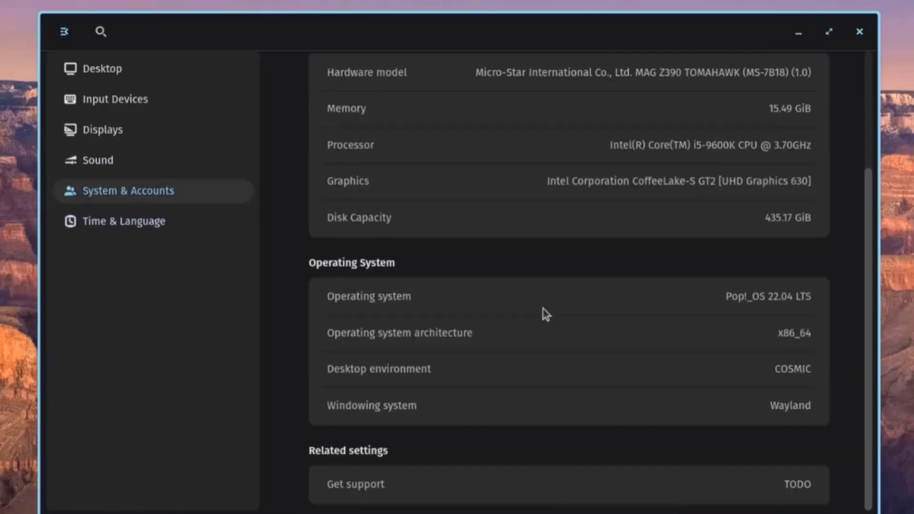
{"action": "scroll", "coordinate": [543, 317], "scroll_direction": "up", "scroll_amount": 4}
{"action": "scroll", "coordinate": [562, 323], "scroll_direction": "down", "scroll_amount": 1}
{"action": "scroll", "coordinate": [587, 333], "scroll_direction": "down", "scroll_amount": 3}
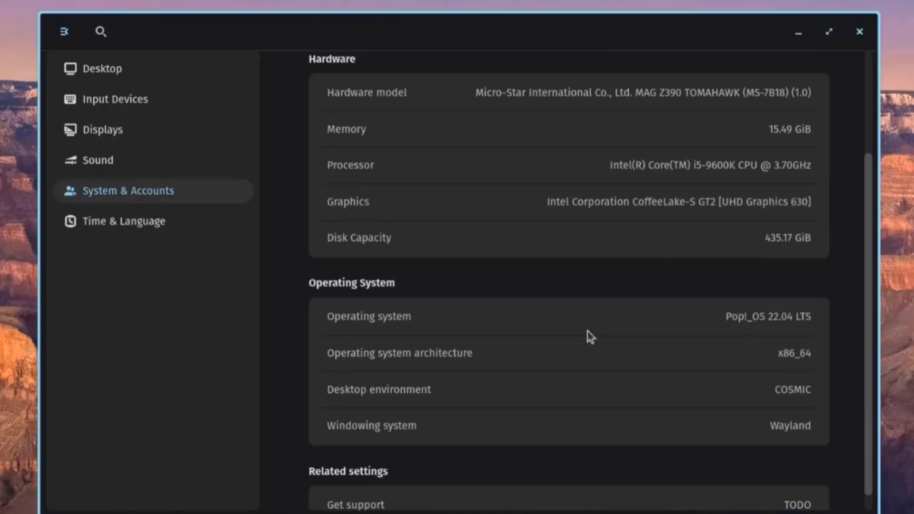
{"action": "scroll", "coordinate": [587, 333], "scroll_direction": "up", "scroll_amount": 5}
{"action": "left_click", "coordinate": [367, 63]}
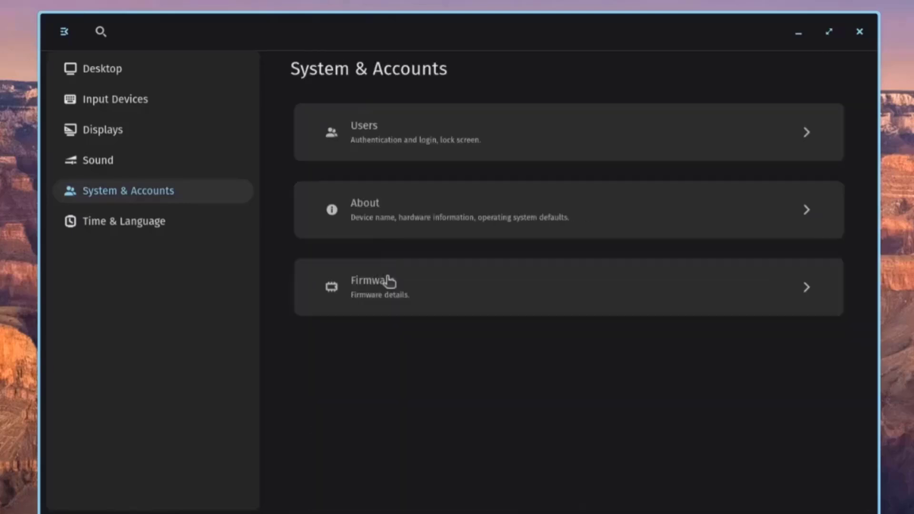
Step: View the Date & Time page under Time & Language, then return to Time & Language
{"action": "left_click", "coordinate": [158, 235]}
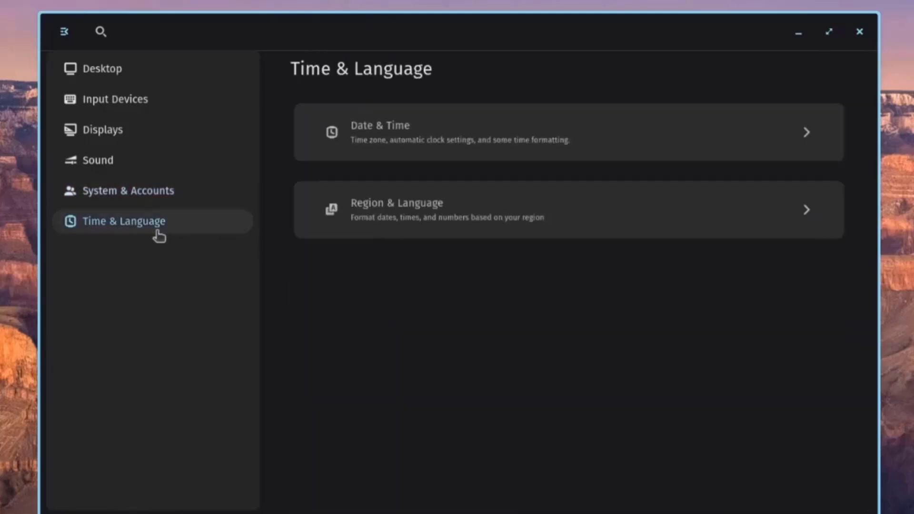
{"action": "left_click", "coordinate": [400, 129]}
{"action": "scroll", "coordinate": [409, 222], "scroll_direction": "down", "scroll_amount": 1}
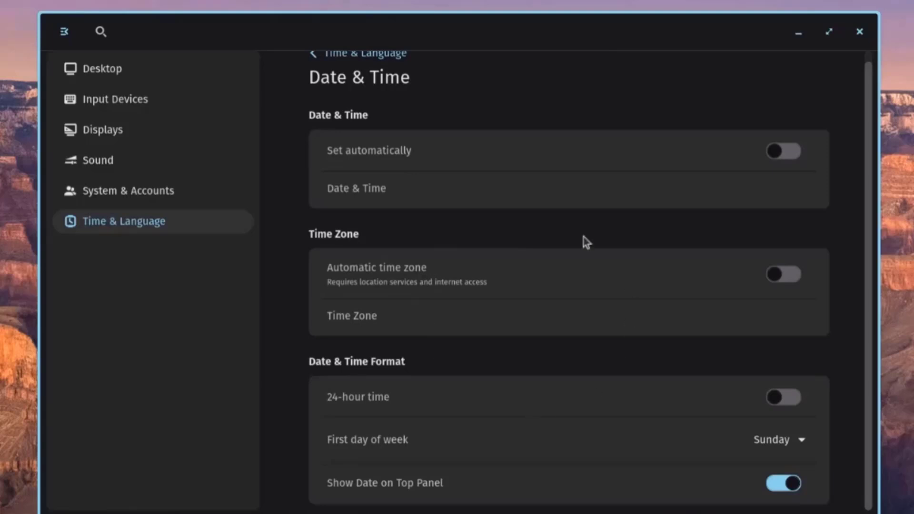
{"action": "scroll", "coordinate": [544, 316], "scroll_direction": "up", "scroll_amount": 1}
{"action": "key", "text": "alt+Left"}
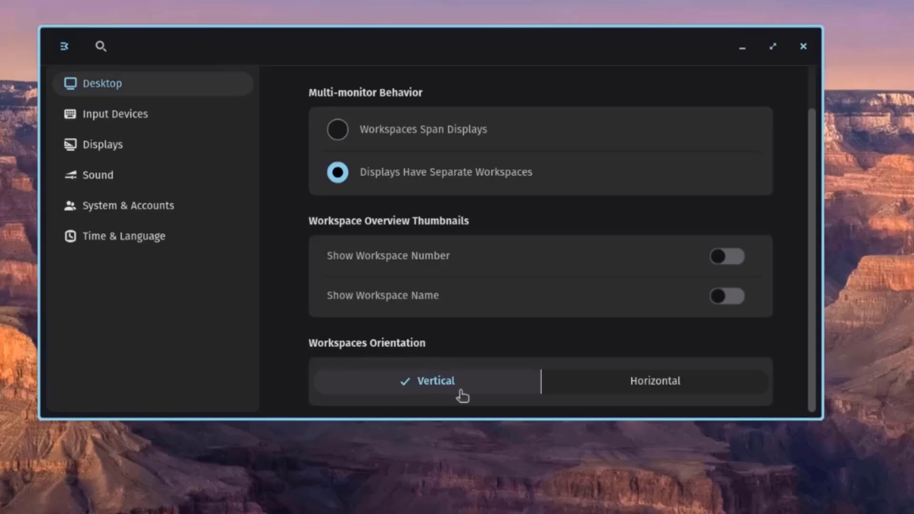
Step: Set workspaces horizontal, then launch Files, Text Editor and Settings on workspaces 1–3
{"action": "left_click", "coordinate": [627, 385]}
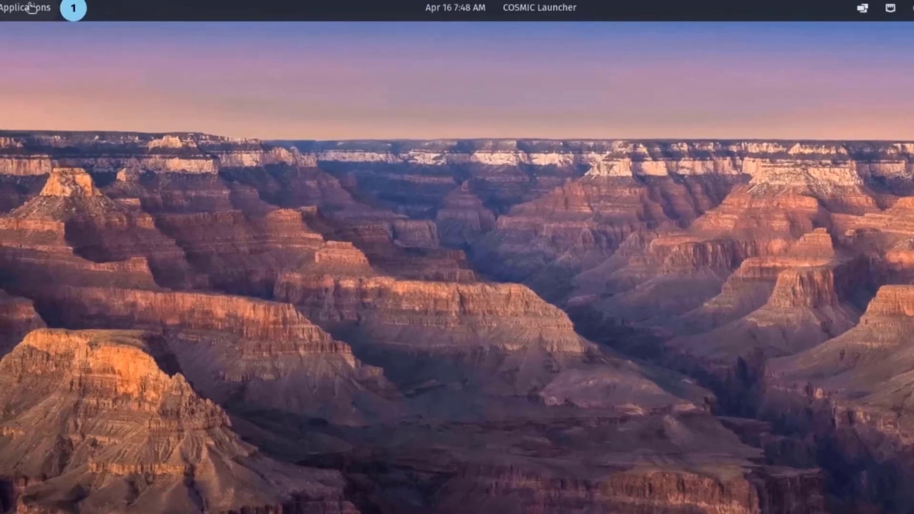
{"action": "left_click", "coordinate": [23, 7]}
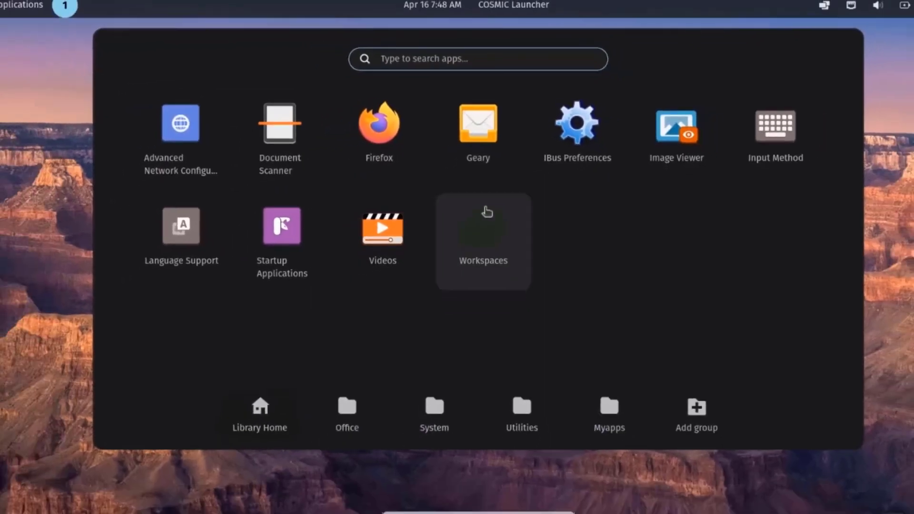
{"action": "left_click", "coordinate": [467, 246]}
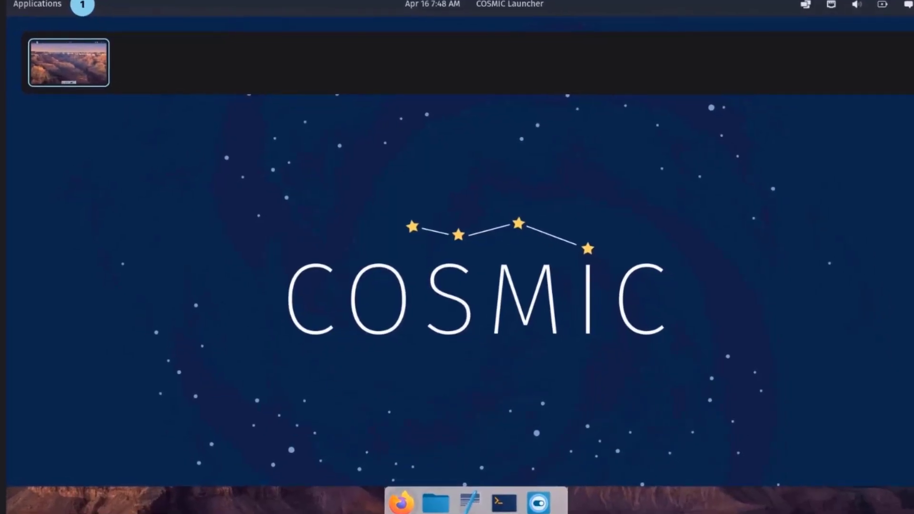
{"action": "left_click", "coordinate": [437, 509]}
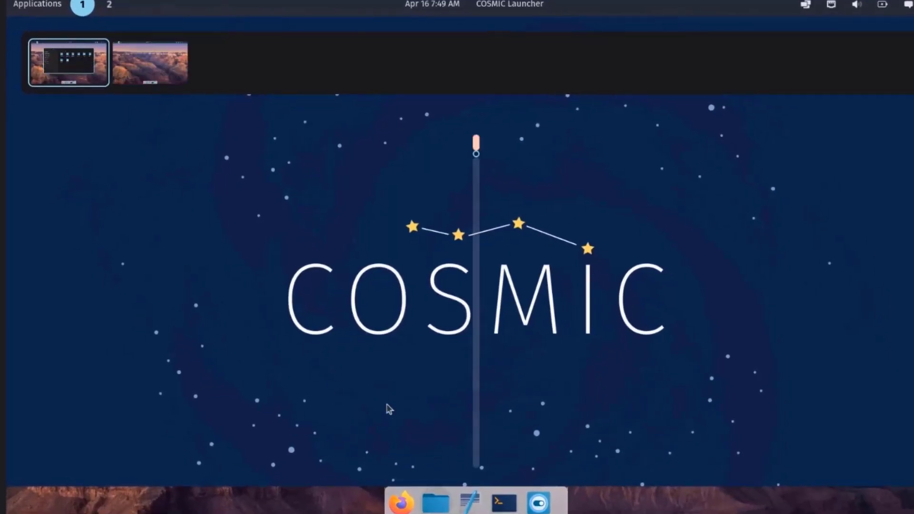
{"action": "left_click", "coordinate": [149, 80]}
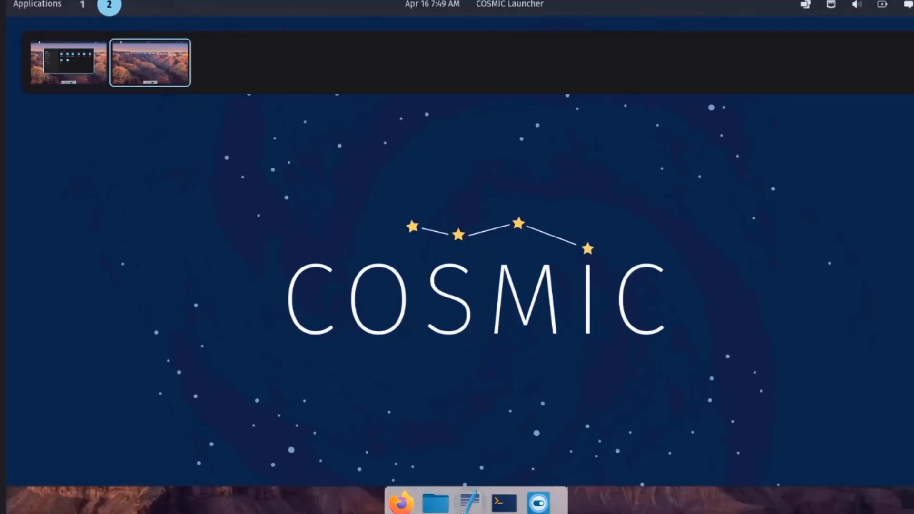
{"action": "left_click", "coordinate": [466, 501]}
{"action": "left_click", "coordinate": [241, 88]}
{"action": "left_click", "coordinate": [538, 503]}
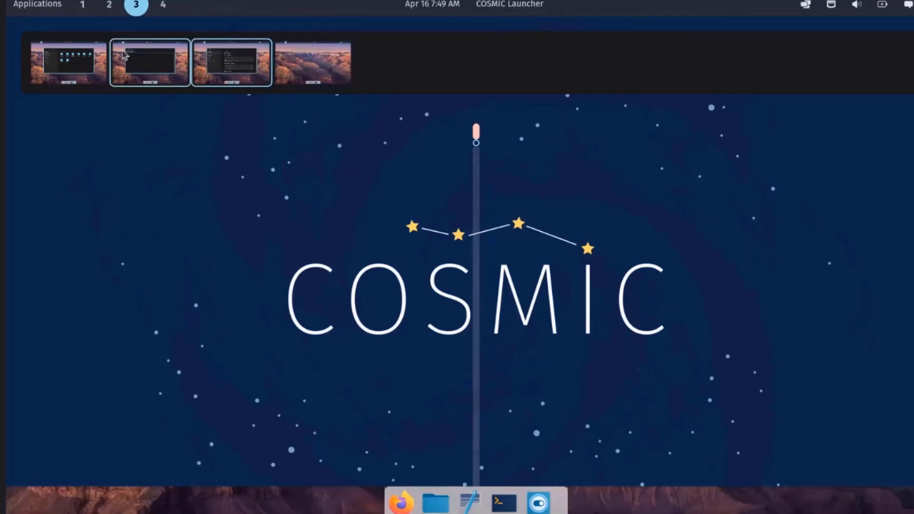
Step: Switch among workspace thumbnails 1–4 to check which app sits on each
{"action": "left_click", "coordinate": [90, 60]}
{"action": "left_click", "coordinate": [158, 69]}
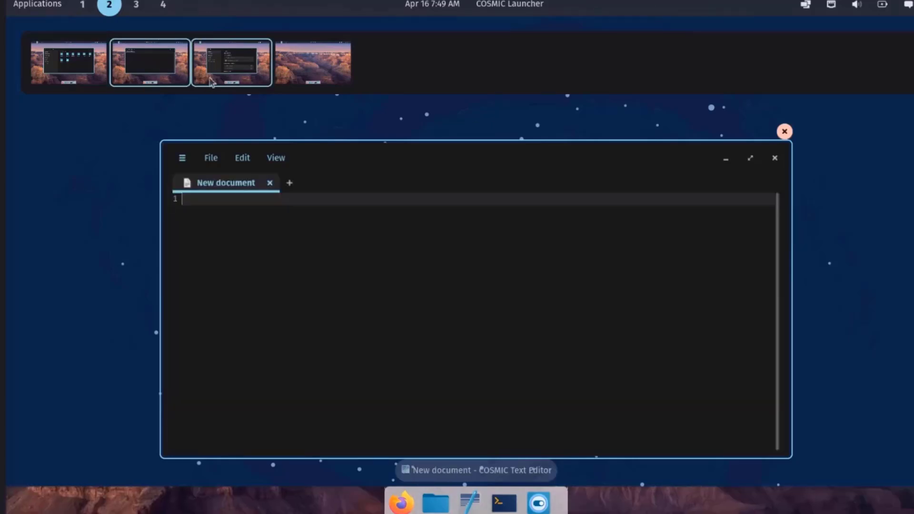
{"action": "left_click", "coordinate": [232, 66]}
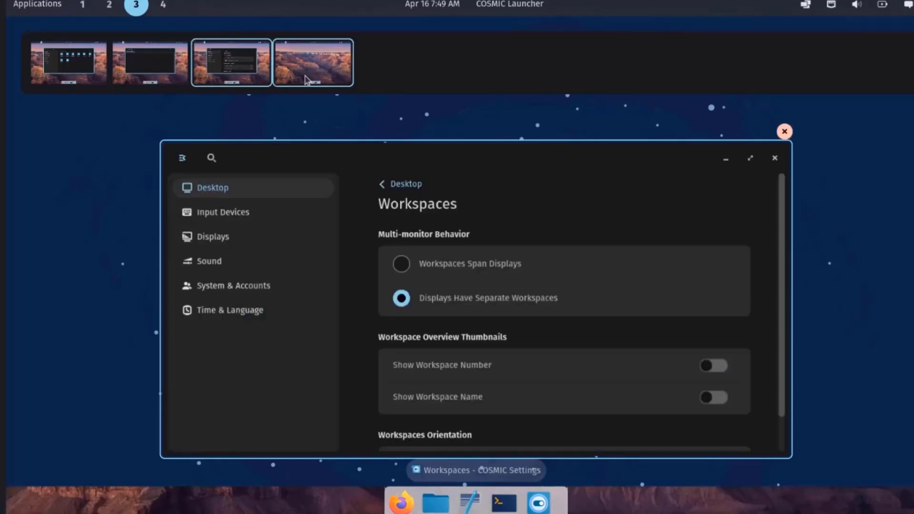
{"action": "left_click", "coordinate": [306, 80]}
{"action": "left_click", "coordinate": [85, 66]}
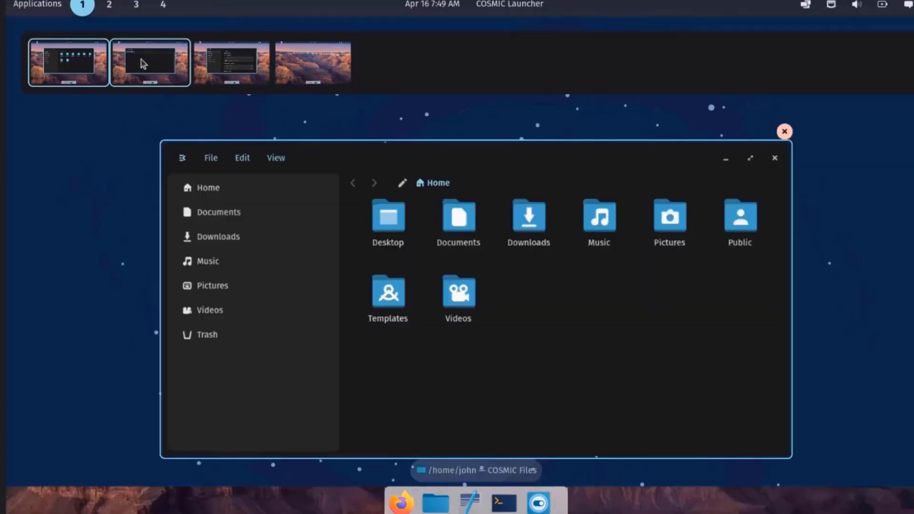
{"action": "left_click", "coordinate": [141, 59]}
{"action": "left_click", "coordinate": [212, 70]}
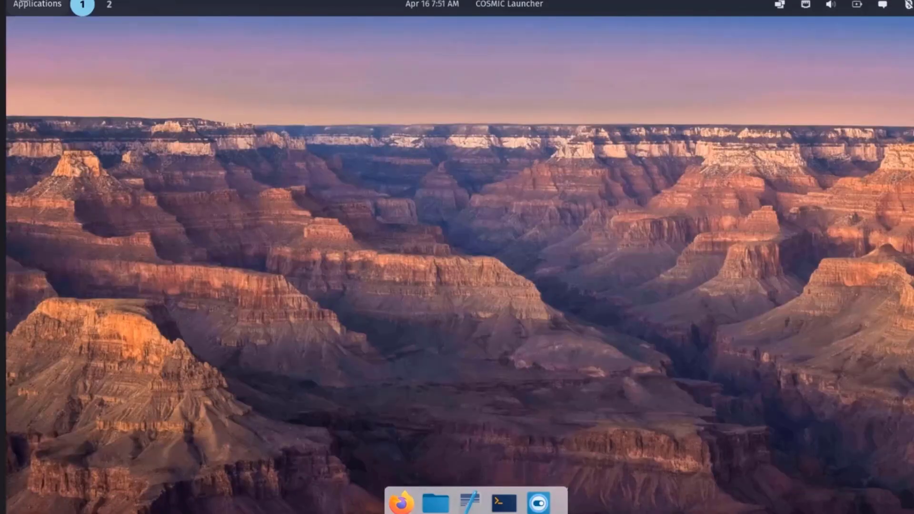
Step: Launch Settings from the App Library's System group
{"action": "left_click", "coordinate": [30, 4]}
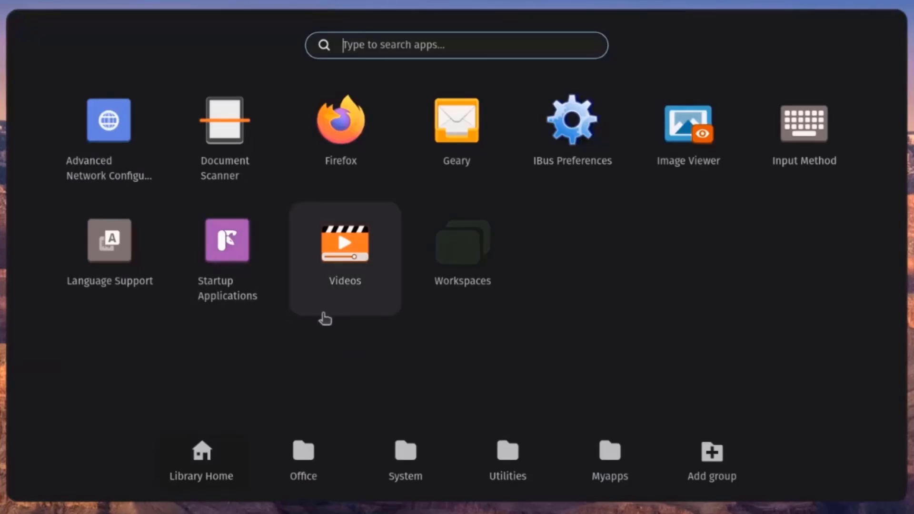
{"action": "left_click", "coordinate": [404, 457]}
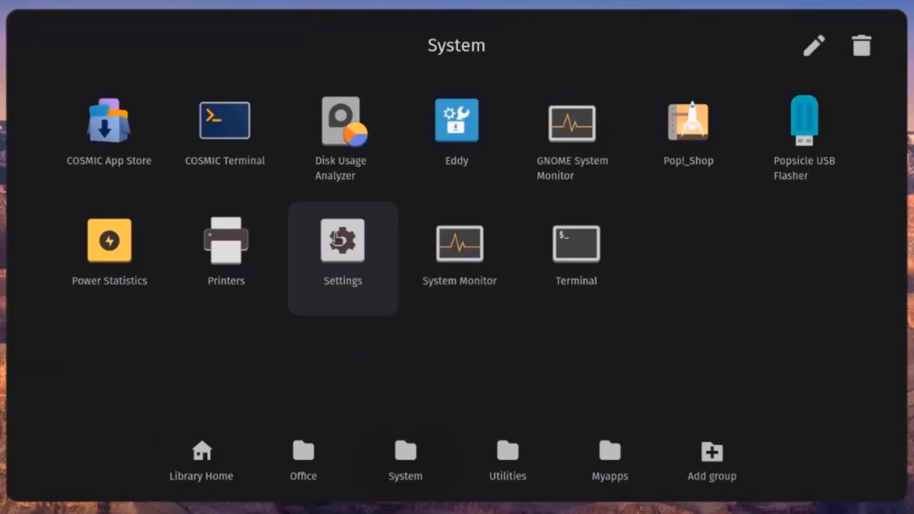
{"action": "left_click", "coordinate": [338, 238]}
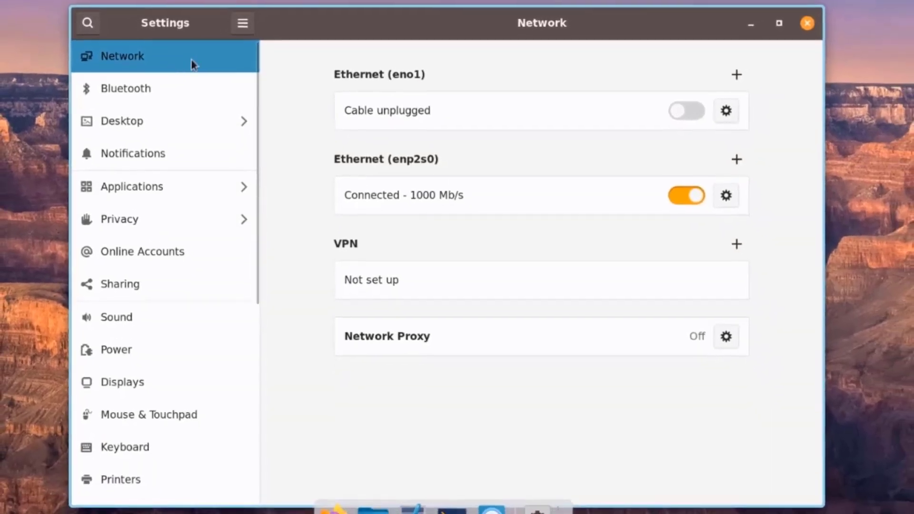
Step: Inspect the eno1 wired connection's Identity, IPv4, IPv6 and Security tabs without changes
{"action": "left_click", "coordinate": [725, 112]}
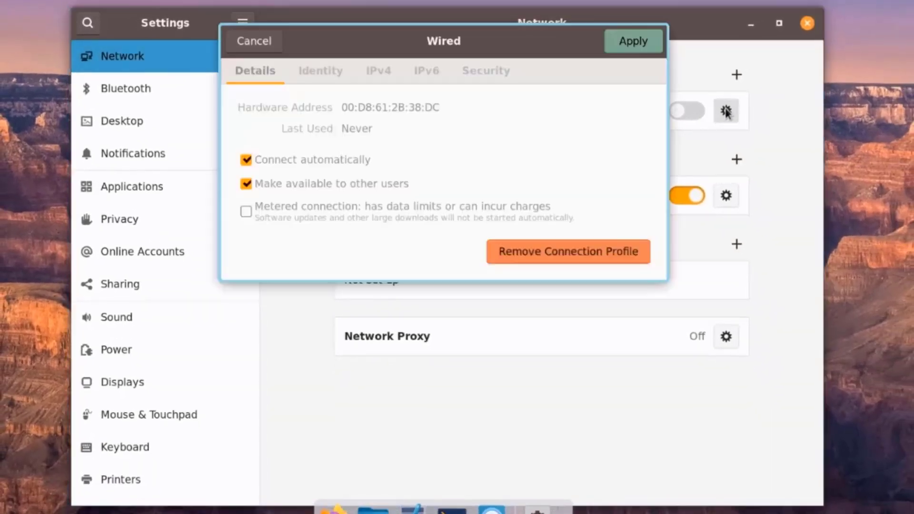
{"action": "left_click", "coordinate": [337, 72]}
{"action": "left_click", "coordinate": [375, 71]}
{"action": "left_click", "coordinate": [428, 71]}
{"action": "left_click", "coordinate": [490, 71]}
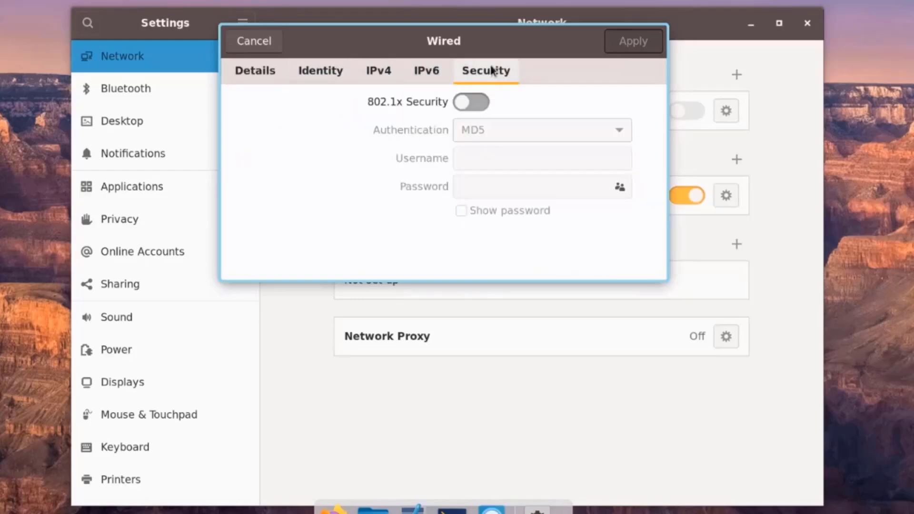
{"action": "left_click", "coordinate": [266, 41]}
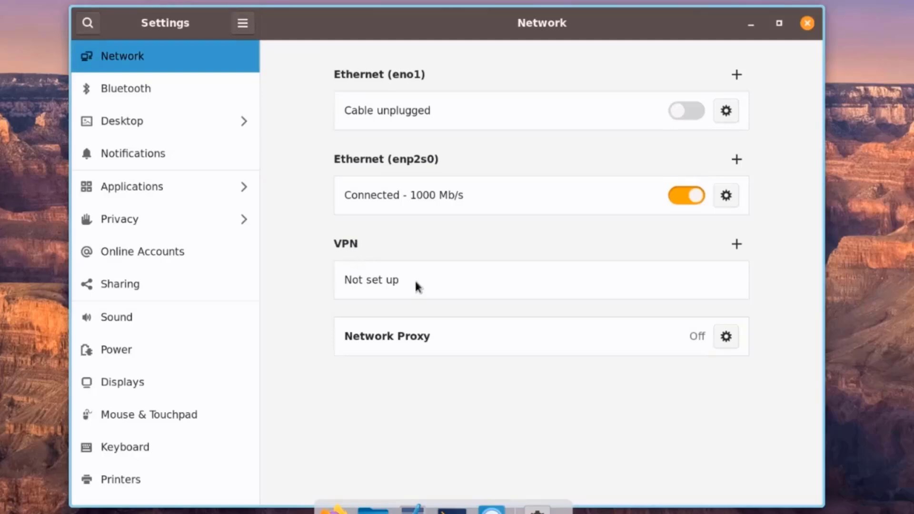
Step: Open and cancel the Add VPN and Network Proxy dialogs, then go to Bluetooth
{"action": "left_click", "coordinate": [738, 243]}
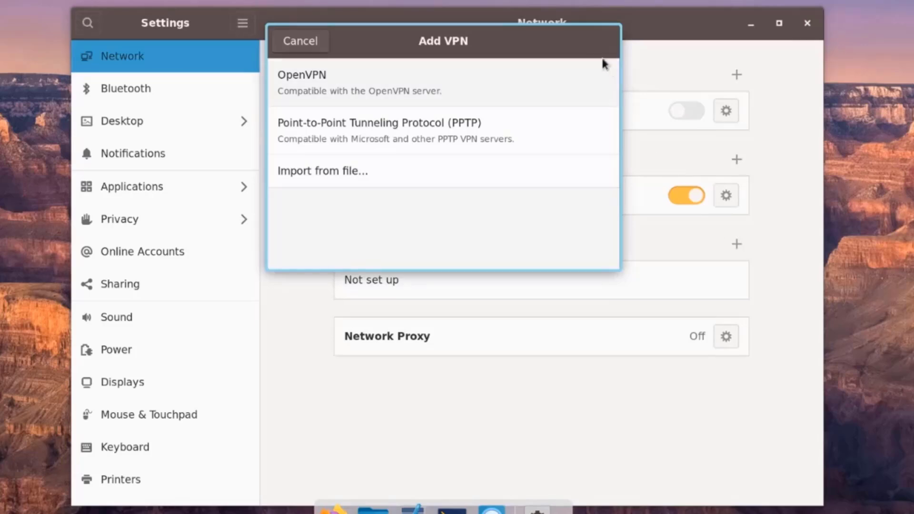
{"action": "left_click", "coordinate": [309, 41]}
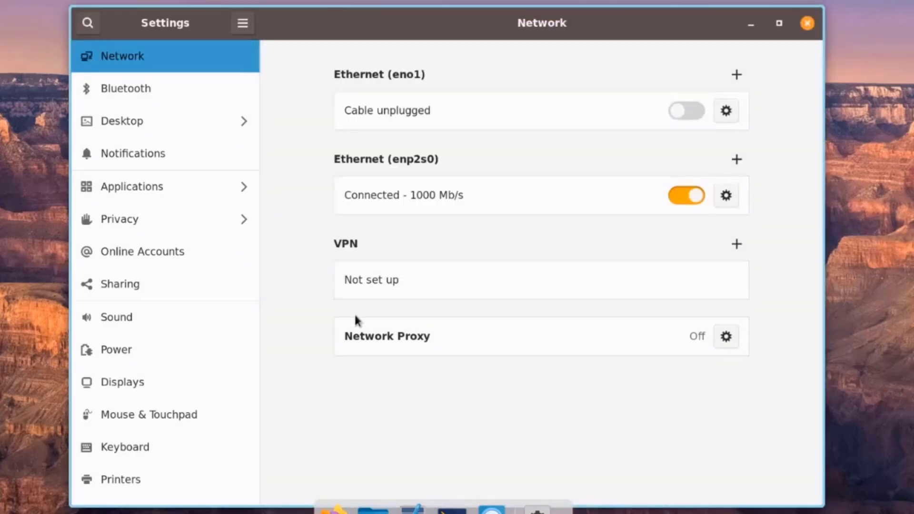
{"action": "left_click", "coordinate": [726, 336]}
{"action": "left_click", "coordinate": [591, 41]}
{"action": "left_click", "coordinate": [199, 88]}
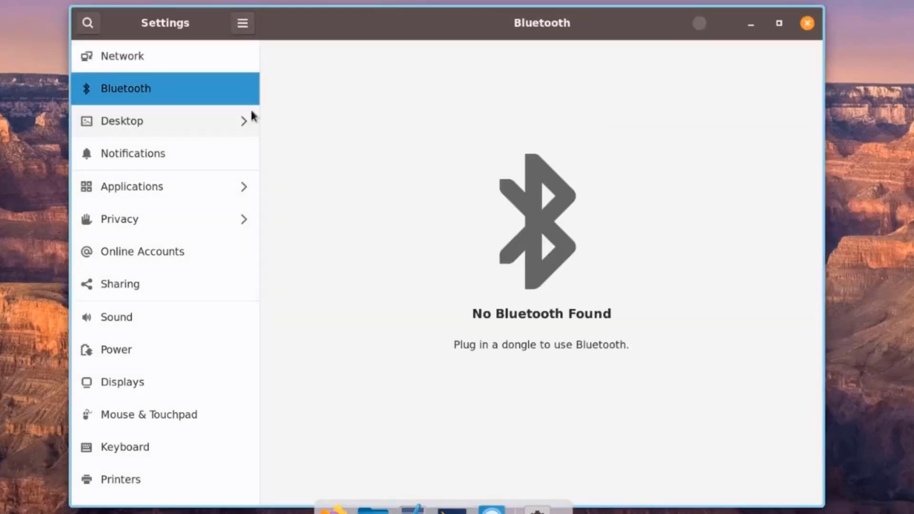
Step: Open the Desktop section and browse the wallpaper choices
{"action": "key", "text": "Up"}
{"action": "left_click", "coordinate": [150, 123]}
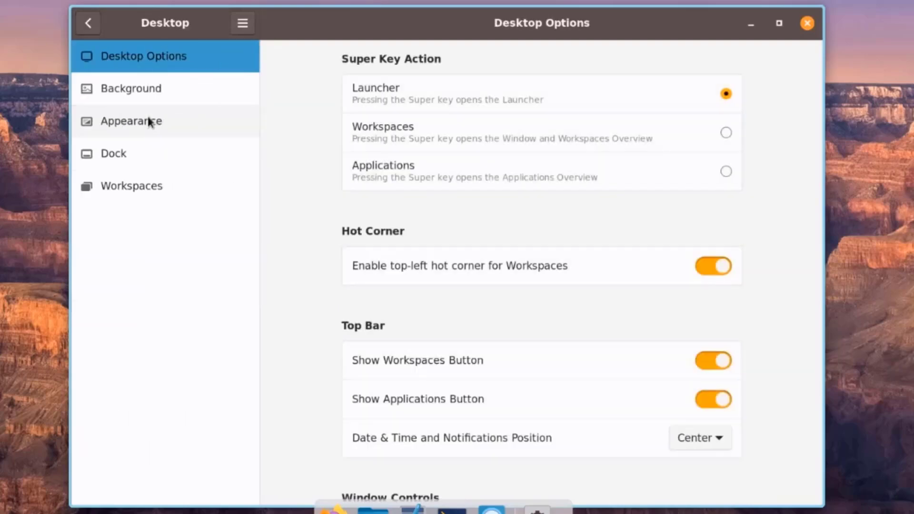
{"action": "scroll", "coordinate": [424, 304], "scroll_direction": "down", "scroll_amount": 3}
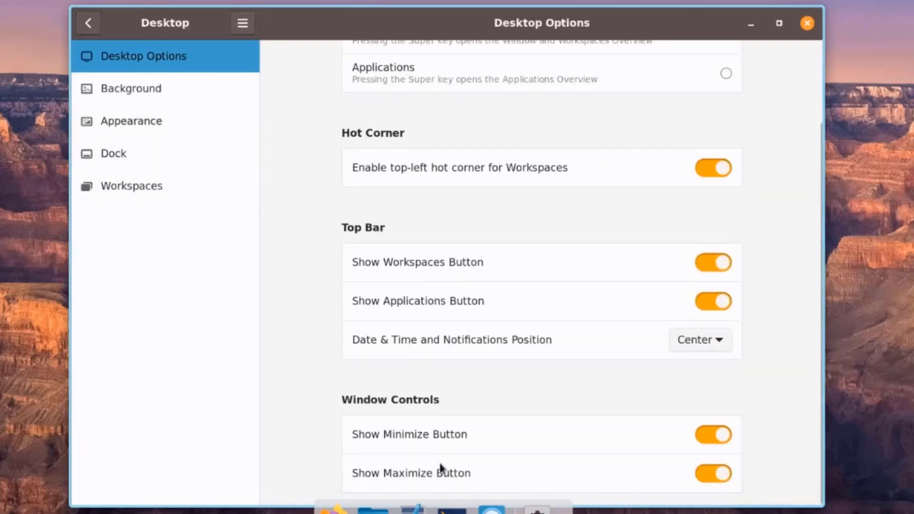
{"action": "scroll", "coordinate": [467, 398], "scroll_direction": "up", "scroll_amount": 3}
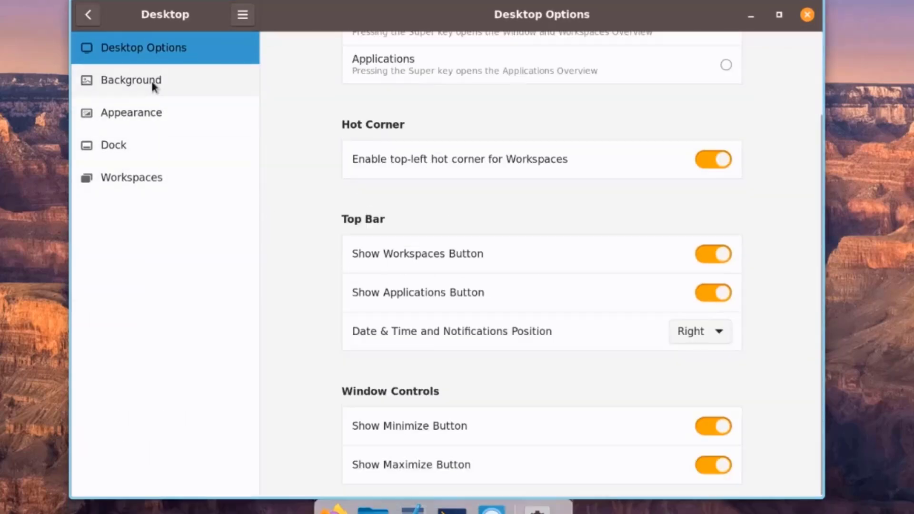
{"action": "left_click", "coordinate": [149, 80]}
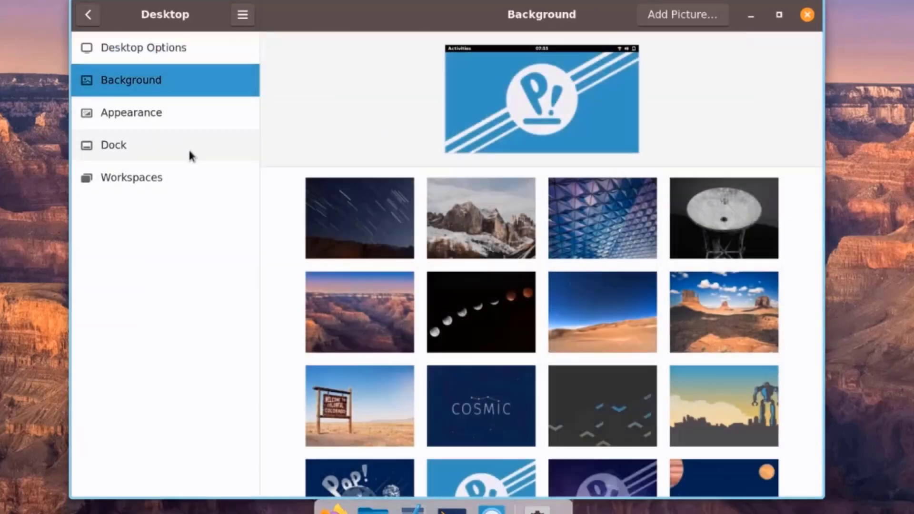
{"action": "scroll", "coordinate": [542, 310], "scroll_direction": "down", "scroll_amount": 10}
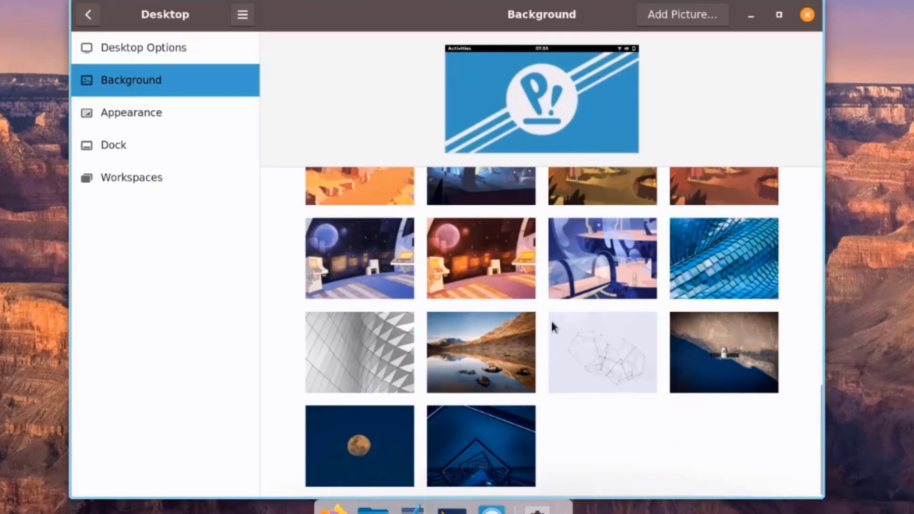
Step: Switch the Appearance theme to Dark and back to Light
{"action": "left_click", "coordinate": [175, 123]}
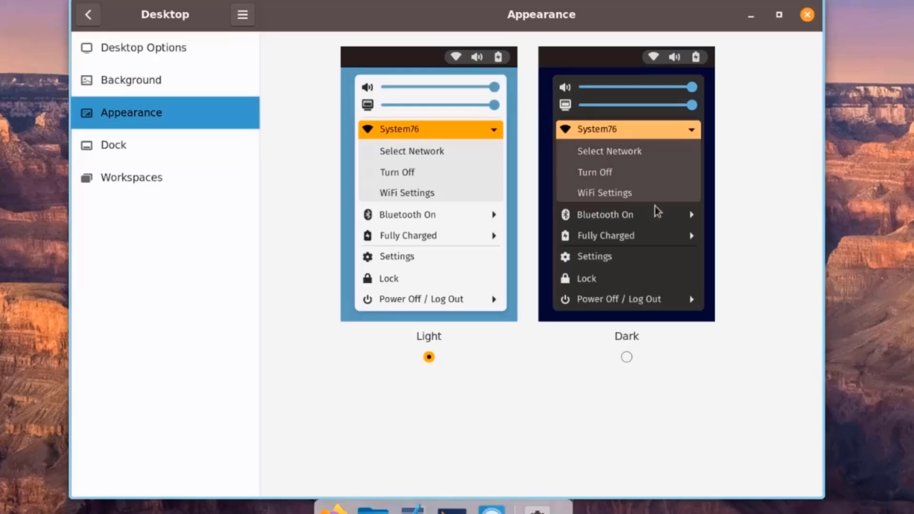
{"action": "left_click", "coordinate": [626, 357]}
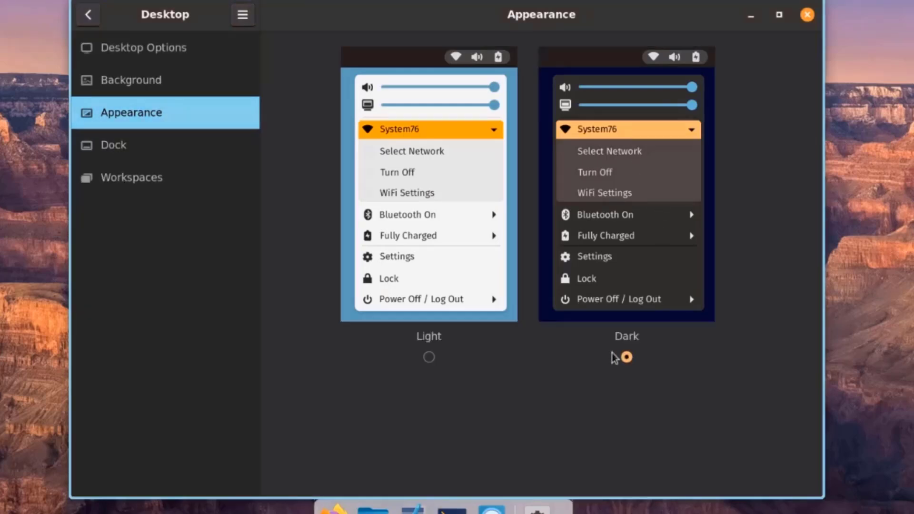
{"action": "left_click", "coordinate": [432, 361]}
Step: Keep the Dock's icon click action, and toggle workspaces back to spanning all displays
{"action": "left_click", "coordinate": [162, 145]}
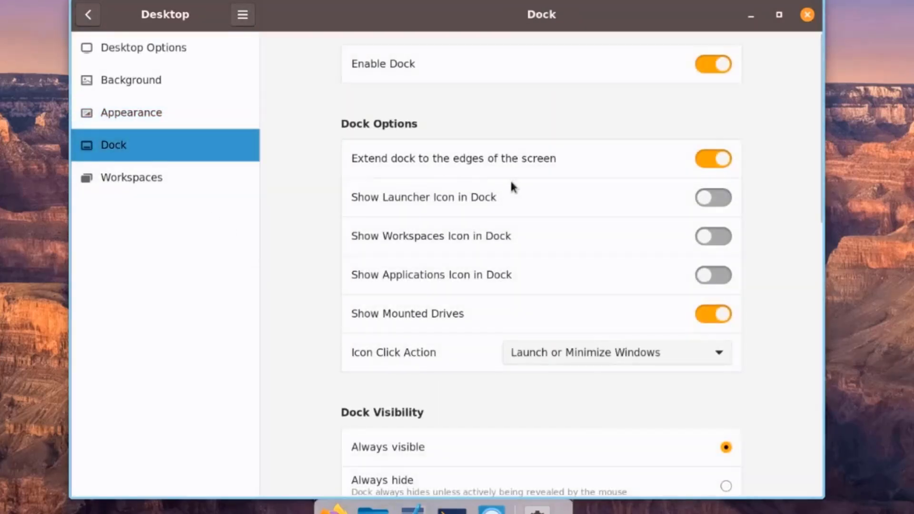
{"action": "scroll", "coordinate": [662, 110], "scroll_direction": "down", "scroll_amount": 3}
{"action": "left_click", "coordinate": [618, 272]}
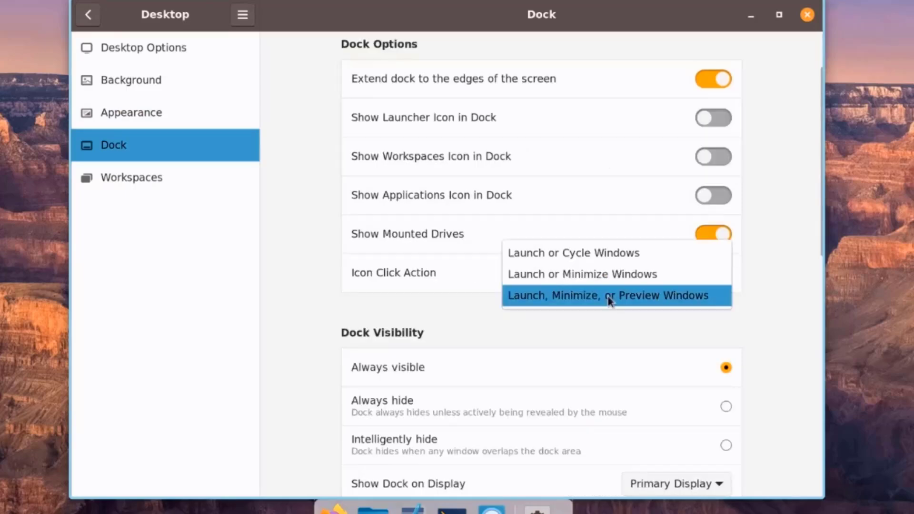
{"action": "left_click", "coordinate": [618, 344]}
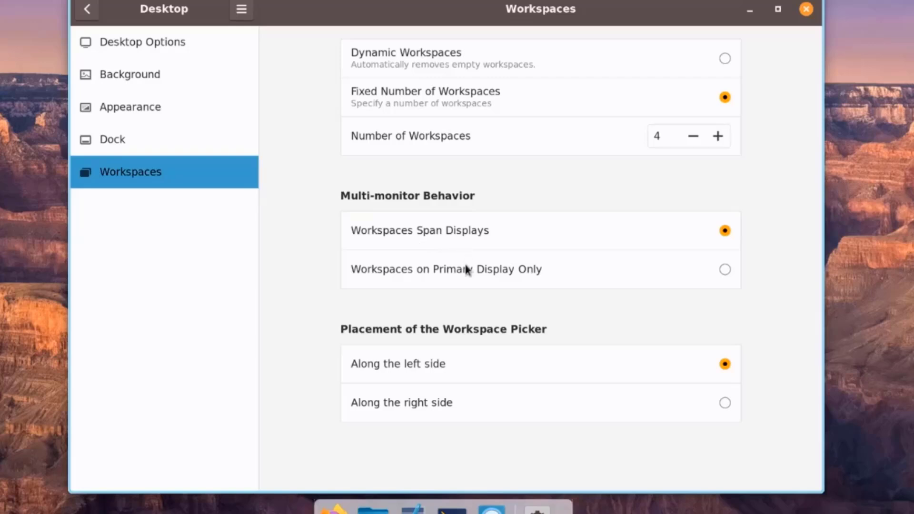
{"action": "left_click", "coordinate": [724, 269]}
{"action": "left_click", "coordinate": [724, 231]}
Step: Keep the workspace picker on the left and toggle Do Not Disturb on then off
{"action": "left_click", "coordinate": [725, 364]}
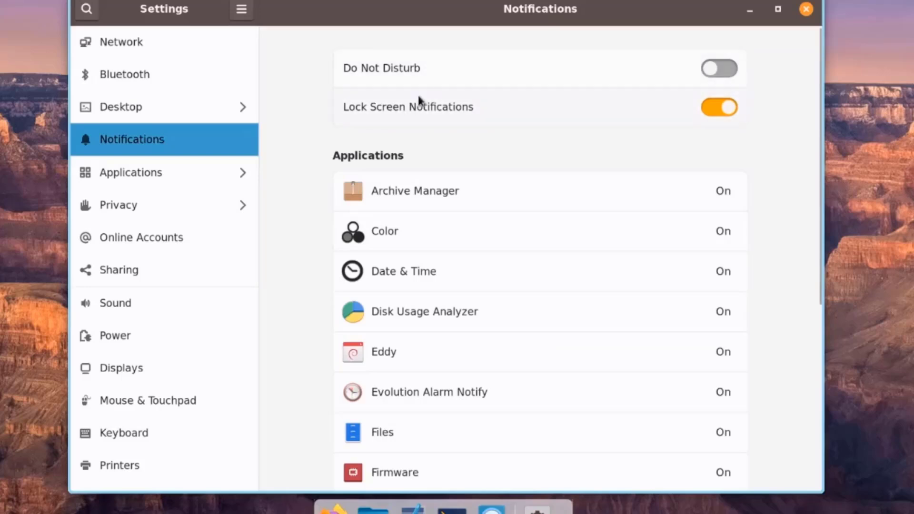
{"action": "left_click", "coordinate": [719, 71]}
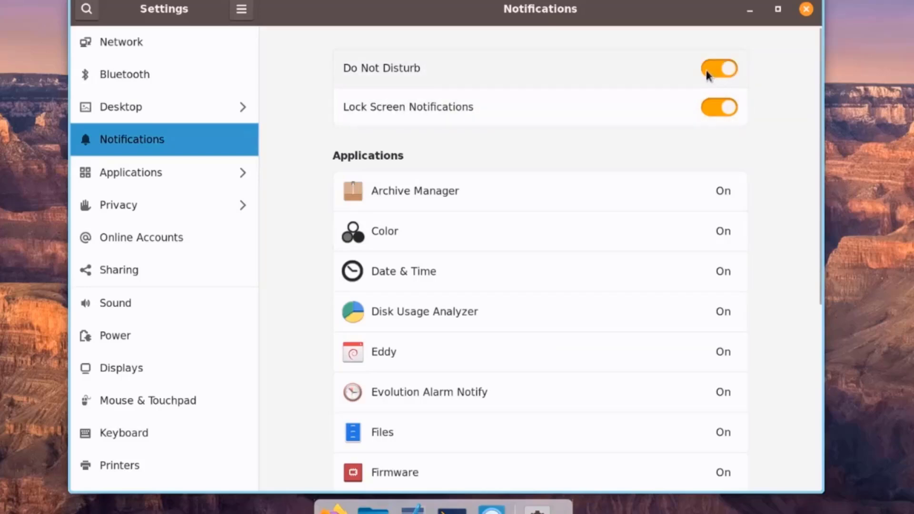
{"action": "left_click", "coordinate": [708, 74]}
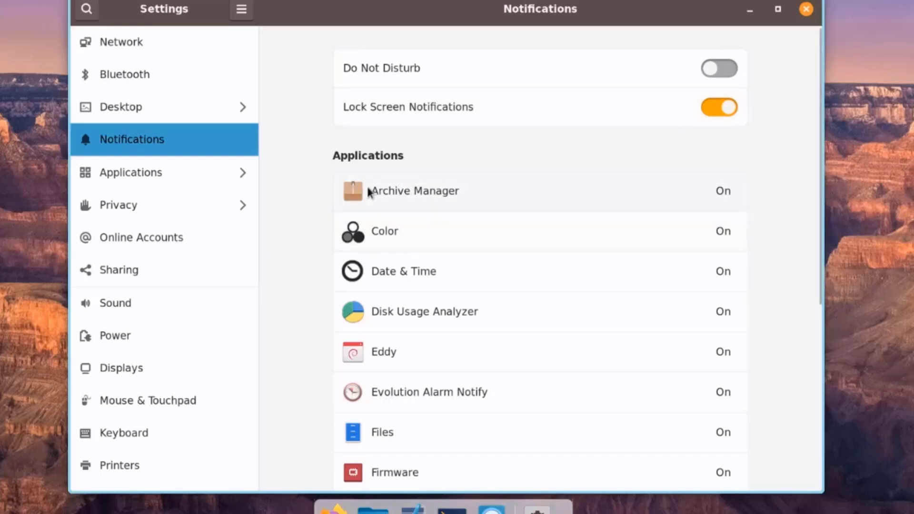
Step: Browse the Applications list and scroll through COSMIC Screenshot's settings
{"action": "scroll", "coordinate": [457, 276], "scroll_direction": "down", "scroll_amount": 5}
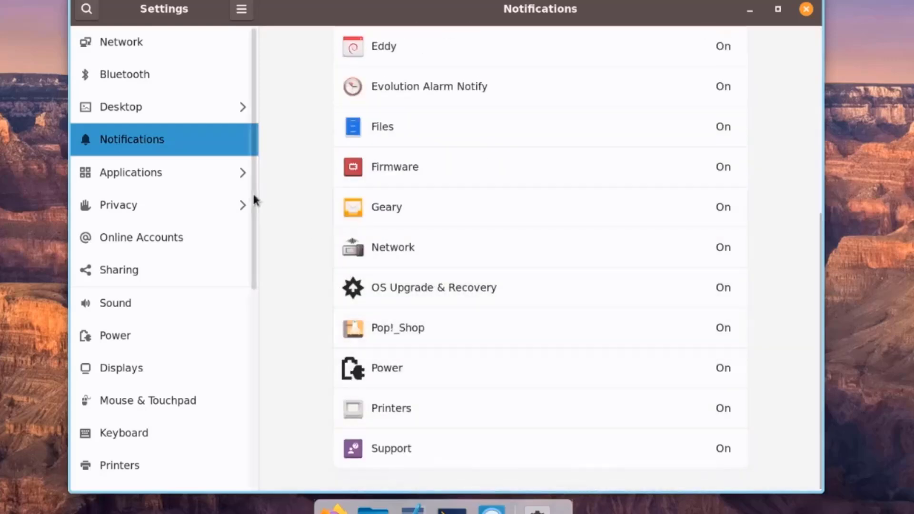
{"action": "left_click", "coordinate": [166, 172]}
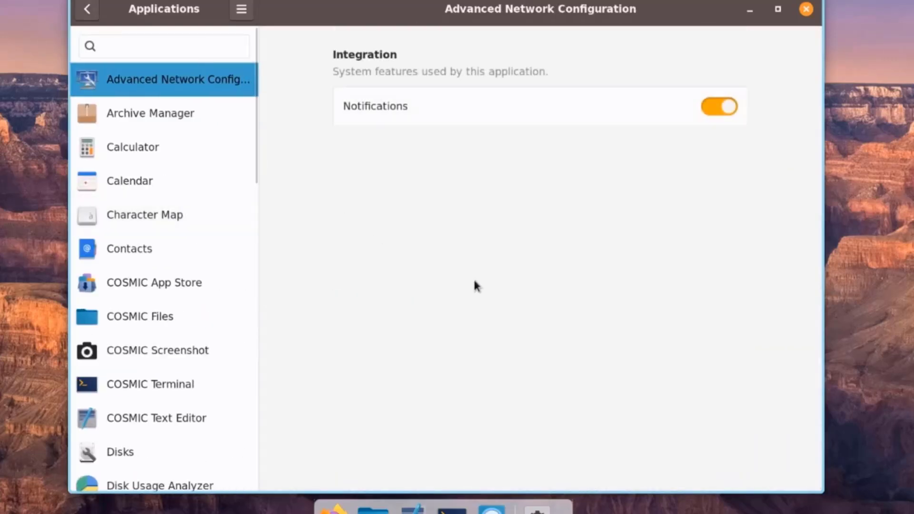
{"action": "left_click", "coordinate": [162, 349]}
{"action": "scroll", "coordinate": [169, 151], "scroll_direction": "down", "scroll_amount": 2}
{"action": "scroll", "coordinate": [170, 193], "scroll_direction": "down", "scroll_amount": 3}
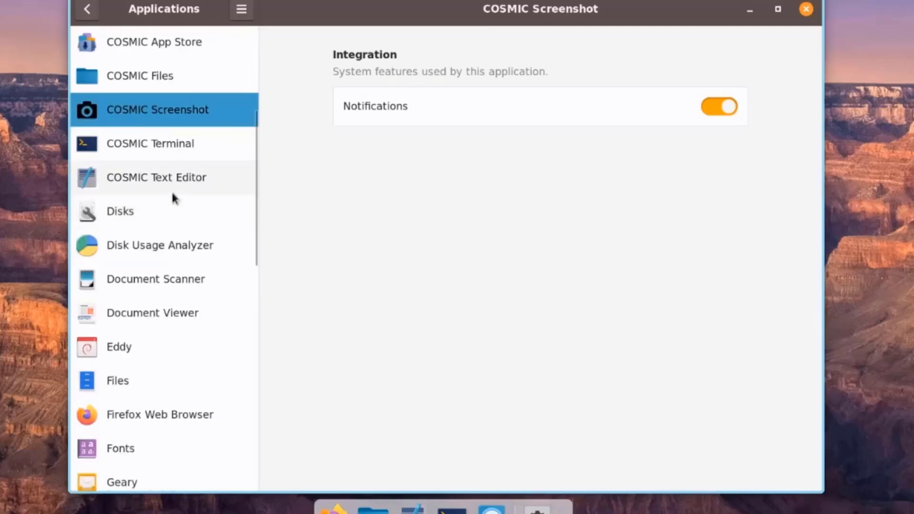
{"action": "scroll", "coordinate": [174, 198], "scroll_direction": "down", "scroll_amount": 6}
{"action": "scroll", "coordinate": [174, 197], "scroll_direction": "down", "scroll_amount": 6}
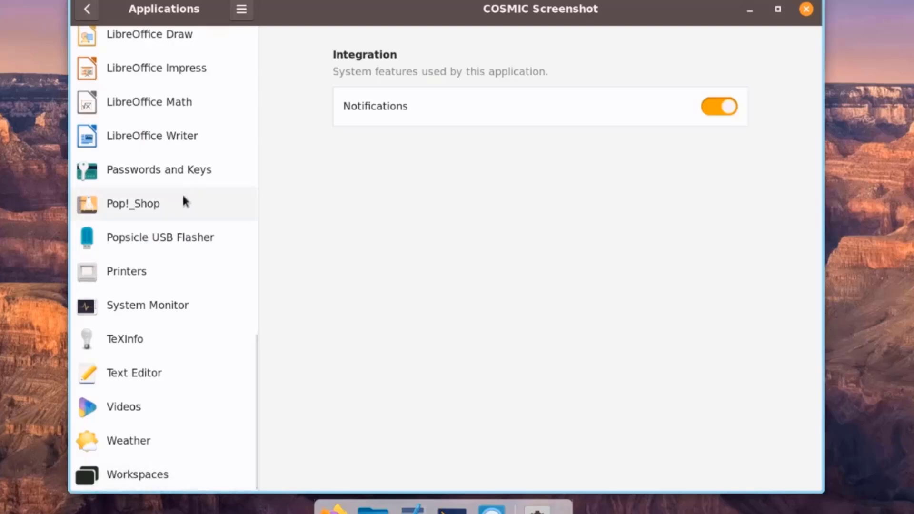
{"action": "scroll", "coordinate": [182, 193], "scroll_direction": "up", "scroll_amount": 5}
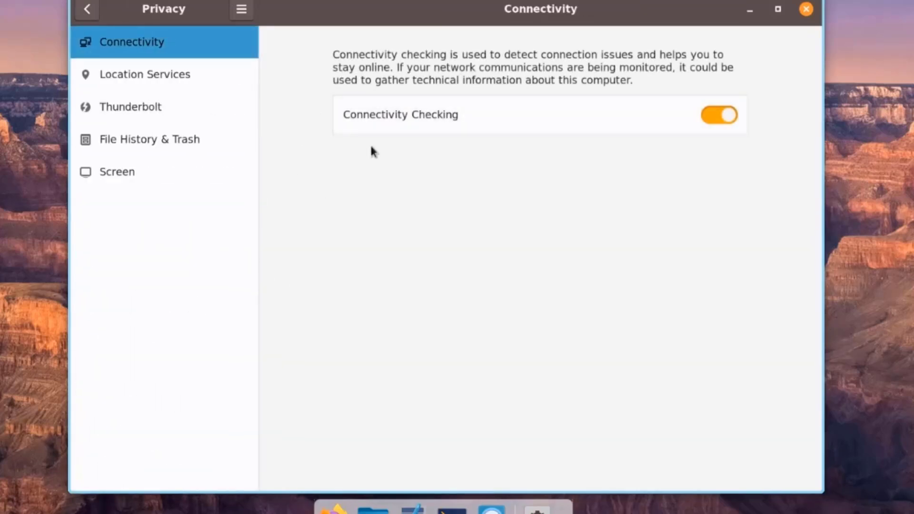
Step: View Location Services, Thunderbolt and File History & Trash, including the automatic delete period choices
{"action": "left_click", "coordinate": [188, 82]}
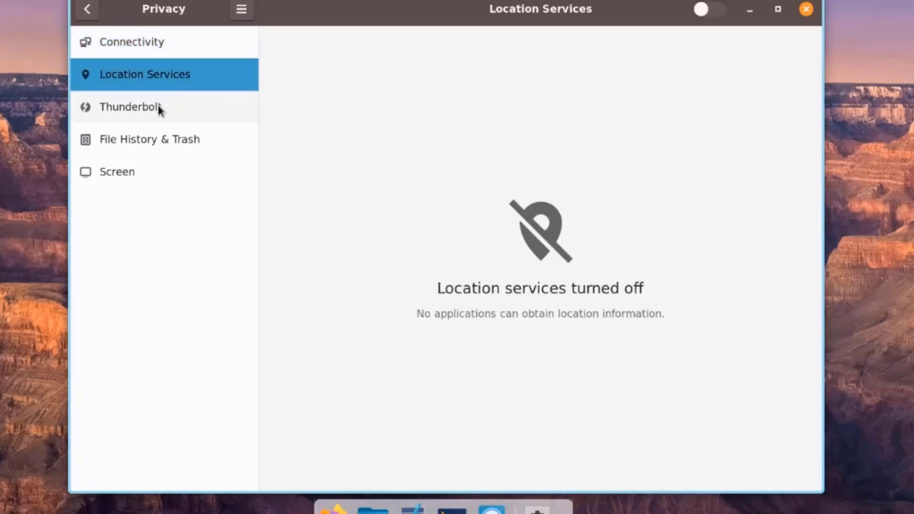
{"action": "left_click", "coordinate": [159, 107]}
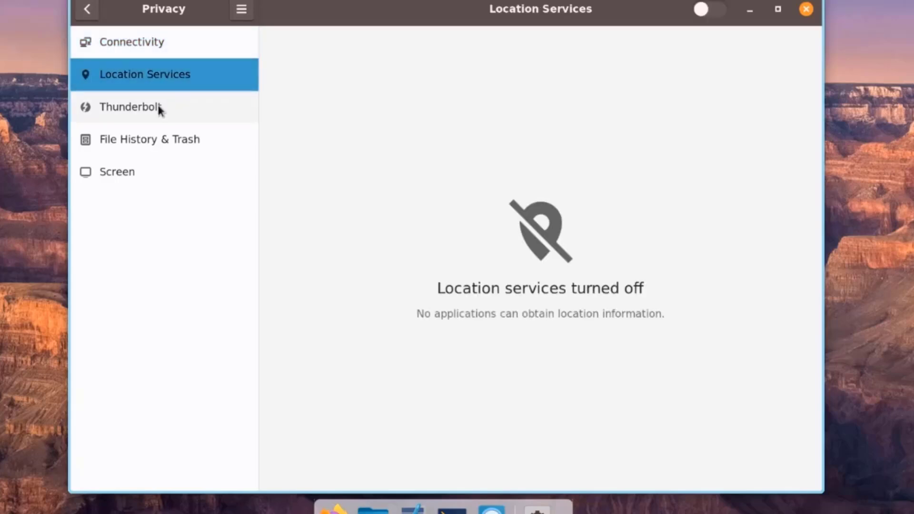
{"action": "left_click", "coordinate": [178, 148]}
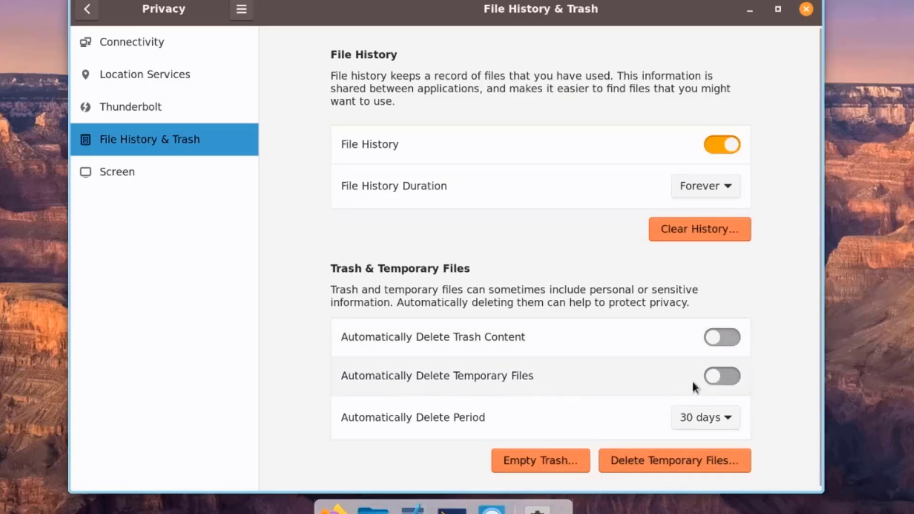
{"action": "left_click", "coordinate": [685, 417]}
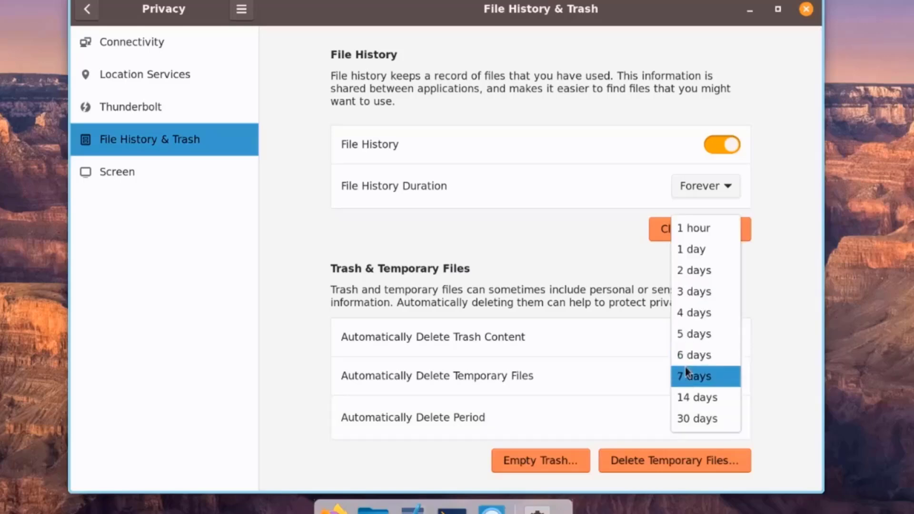
Step: Check the Screen Lock blank screen and lock delay choices unchanged, then open Online Accounts
{"action": "left_click", "coordinate": [227, 162]}
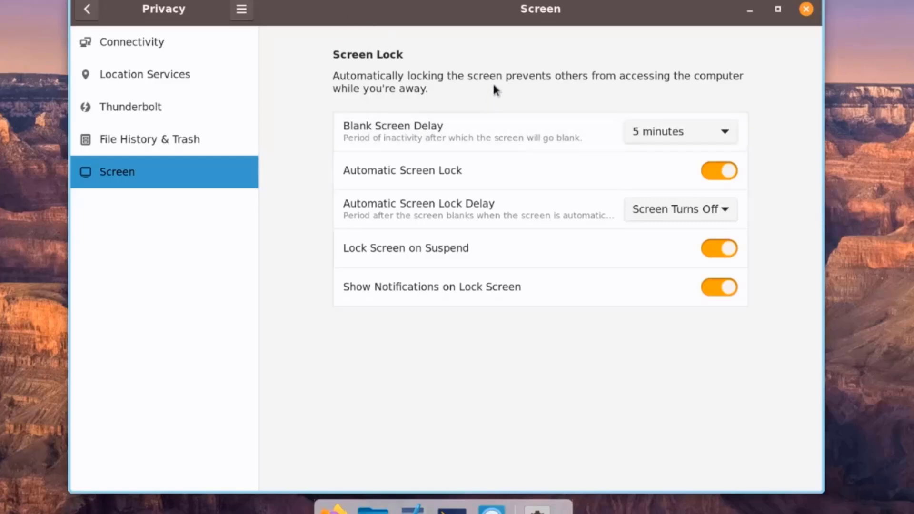
{"action": "left_click", "coordinate": [641, 130]}
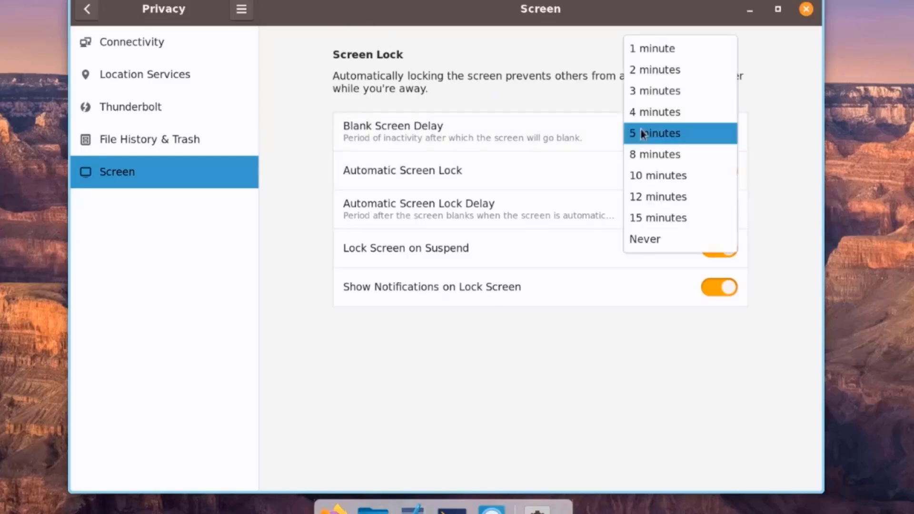
{"action": "left_click", "coordinate": [591, 107]}
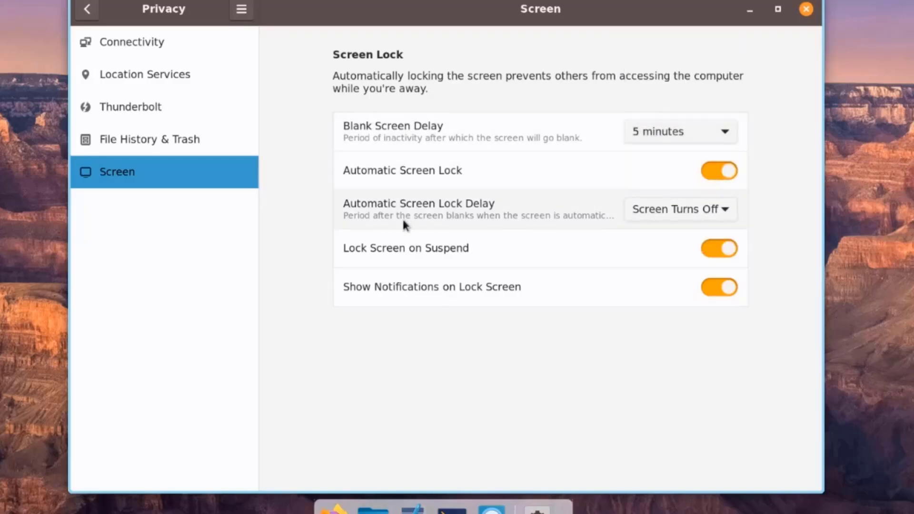
{"action": "left_click", "coordinate": [661, 213]}
{"action": "left_click", "coordinate": [390, 251]}
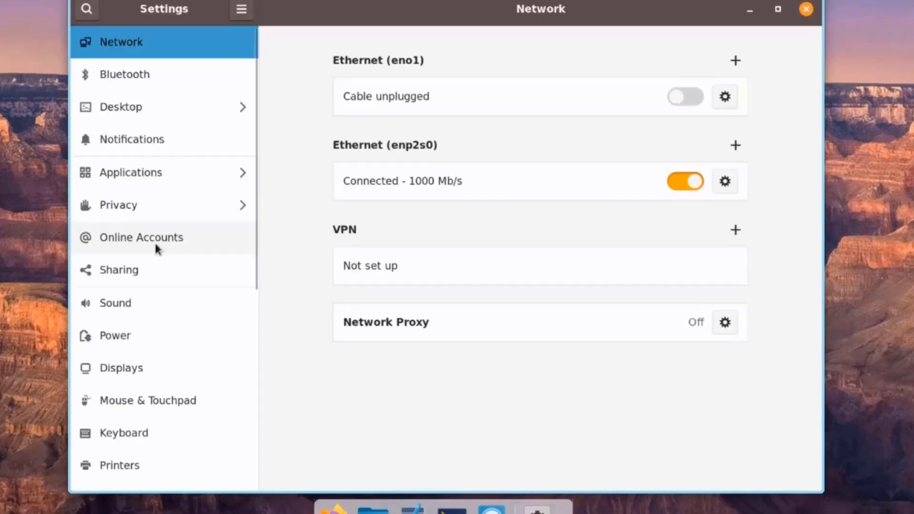
{"action": "left_click", "coordinate": [154, 241]}
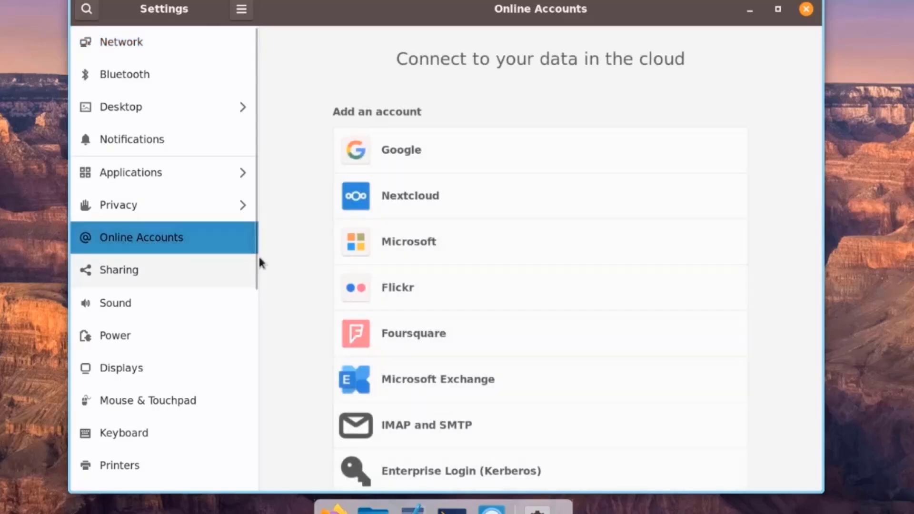
Step: Browse the Sharing, Sound output devices and Power pages without changes
{"action": "scroll", "coordinate": [503, 319], "scroll_direction": "down", "scroll_amount": 1}
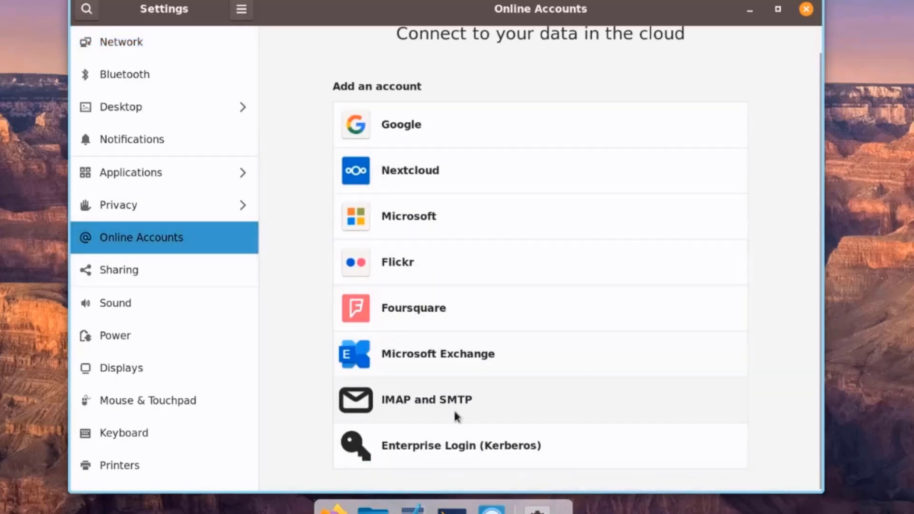
{"action": "left_click", "coordinate": [152, 269]}
{"action": "key", "text": "Down"}
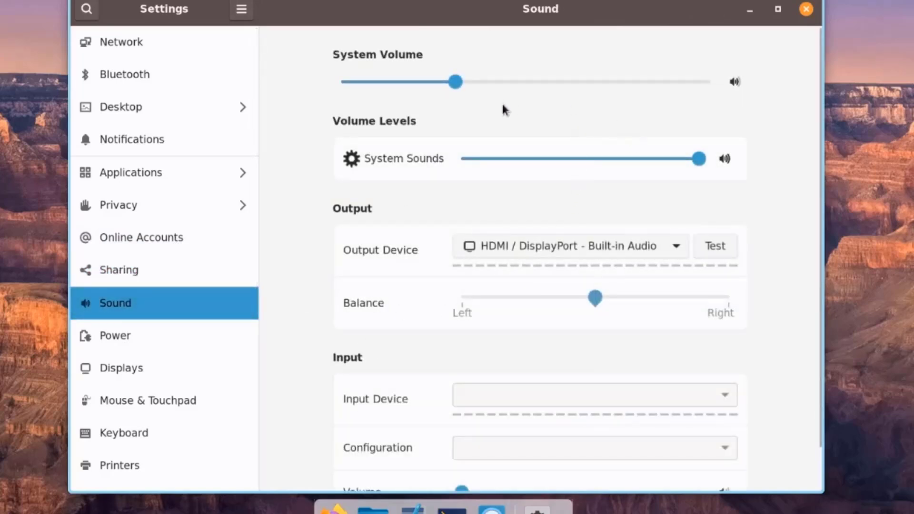
{"action": "scroll", "coordinate": [536, 230], "scroll_direction": "down", "scroll_amount": 2}
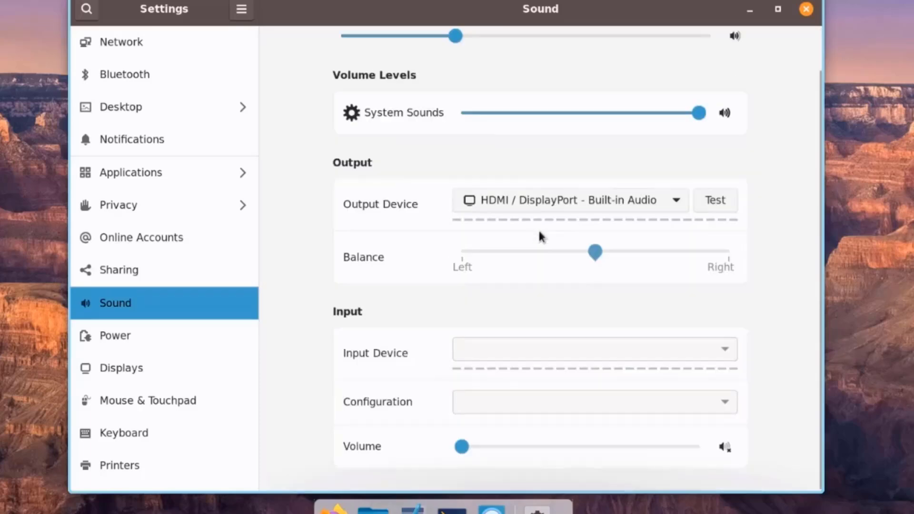
{"action": "left_click", "coordinate": [627, 205]}
{"action": "left_click", "coordinate": [237, 337]}
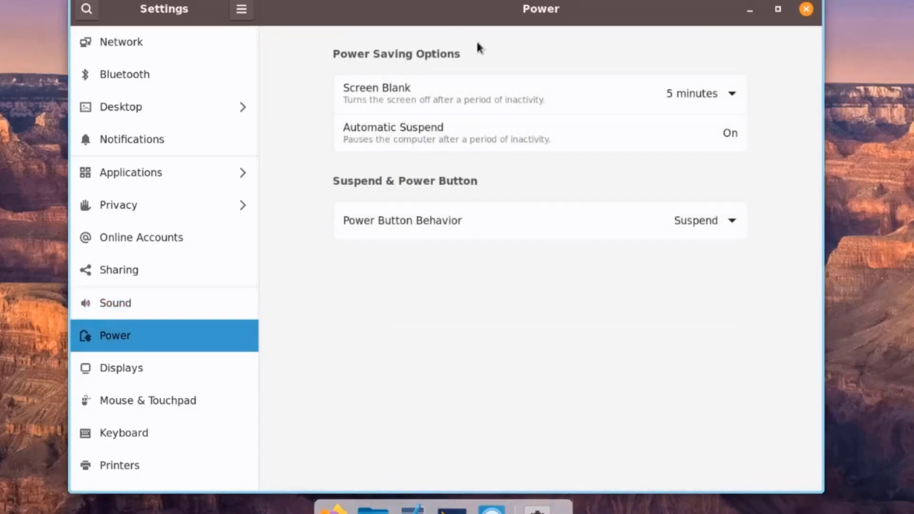
Step: Try Mirror display mode, revert to Join Displays, then set the mouse primary button to Right
{"action": "left_click", "coordinate": [224, 368]}
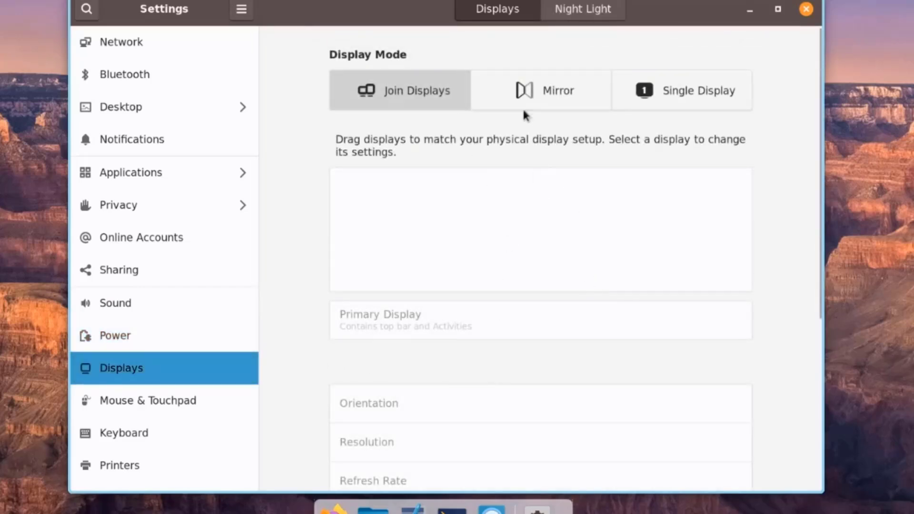
{"action": "left_click", "coordinate": [521, 90]}
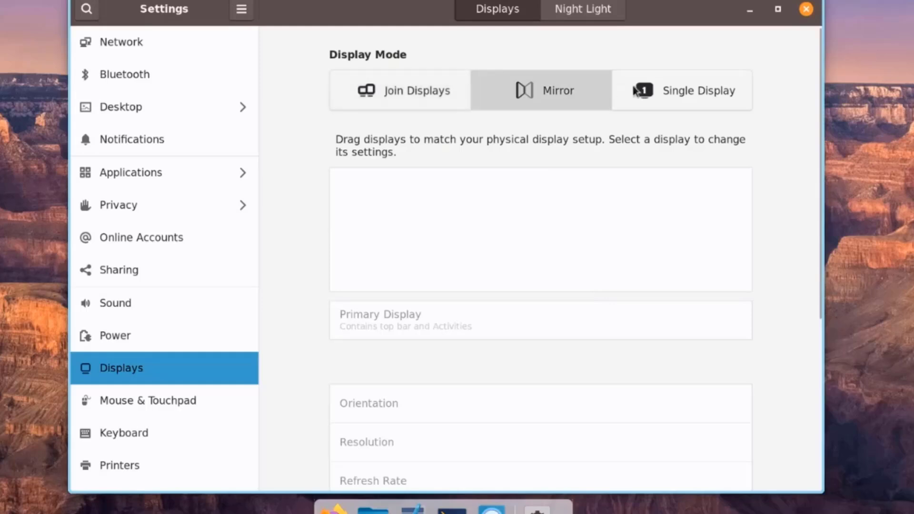
{"action": "left_click", "coordinate": [444, 91]}
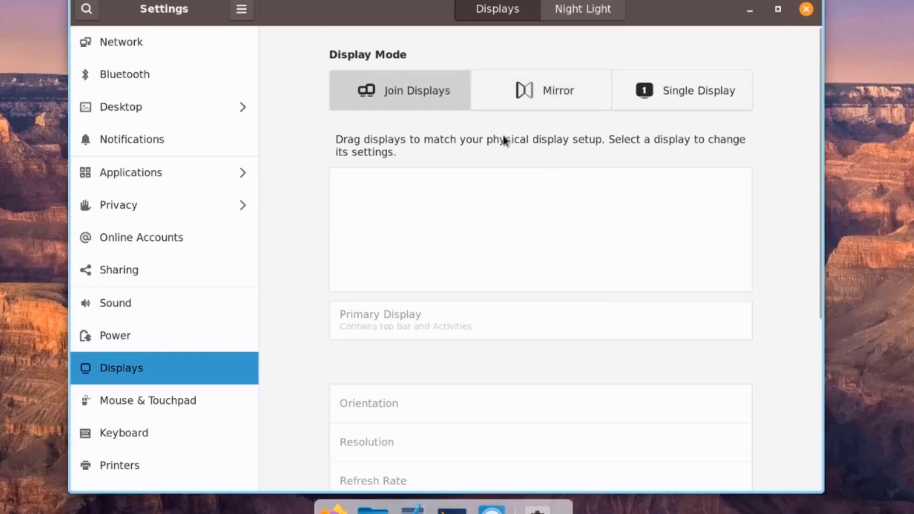
{"action": "scroll", "coordinate": [538, 191], "scroll_direction": "down", "scroll_amount": 5}
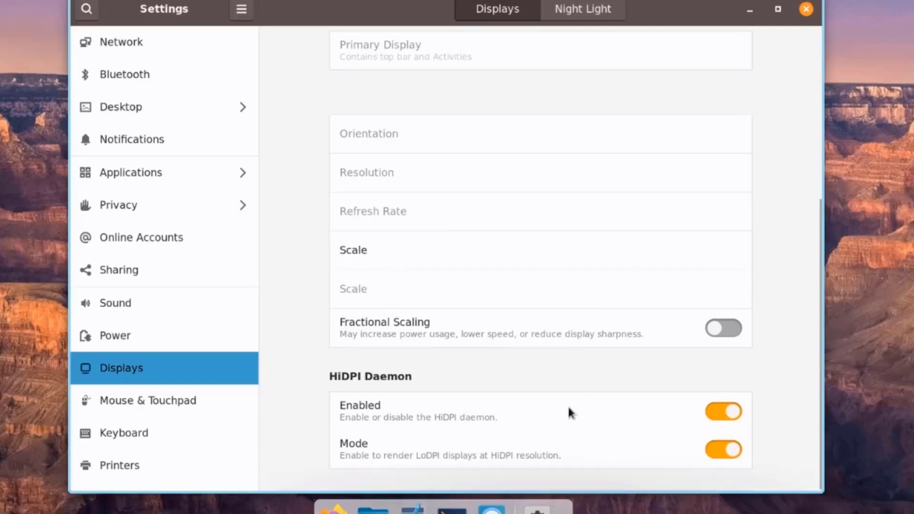
{"action": "left_click", "coordinate": [555, 12]}
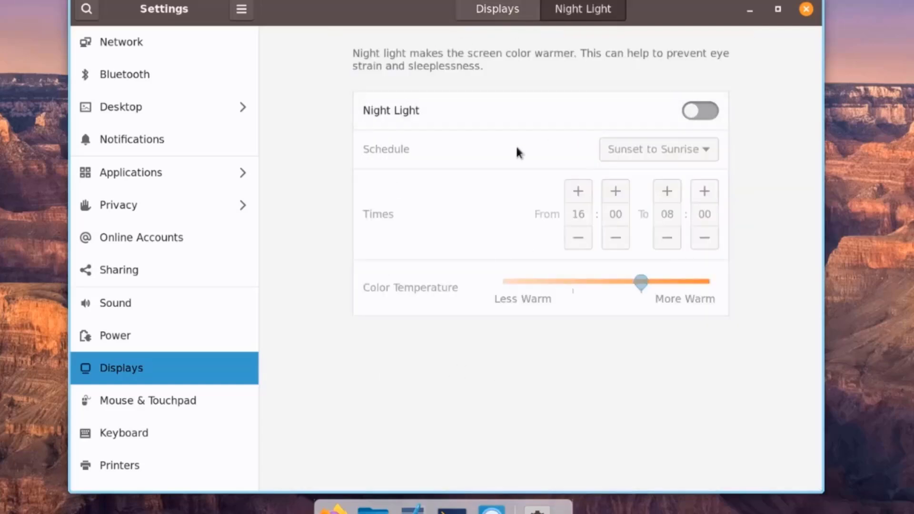
{"action": "left_click", "coordinate": [185, 378]}
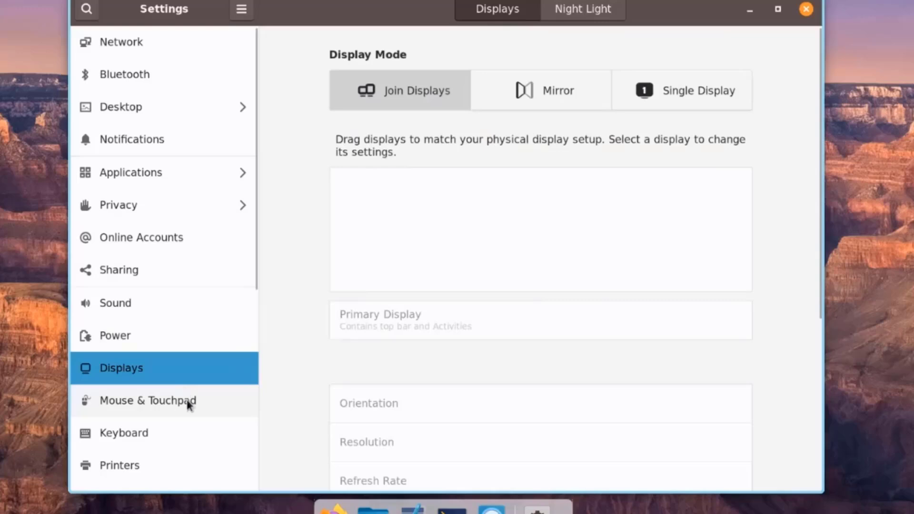
{"action": "left_click", "coordinate": [189, 404]}
{"action": "left_click", "coordinate": [698, 94]}
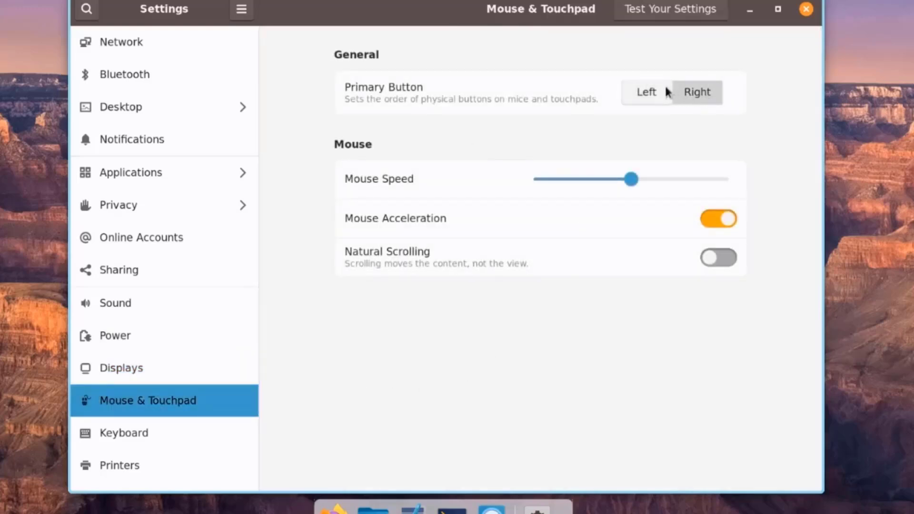
Step: Set the primary mouse button back to Left, then move on to the Keyboard settings
{"action": "left_click", "coordinate": [646, 90]}
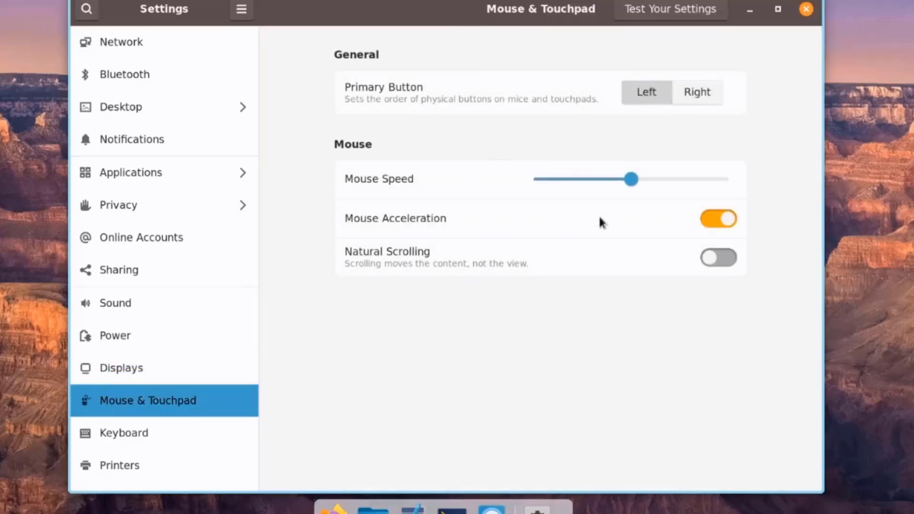
{"action": "left_click", "coordinate": [135, 444]}
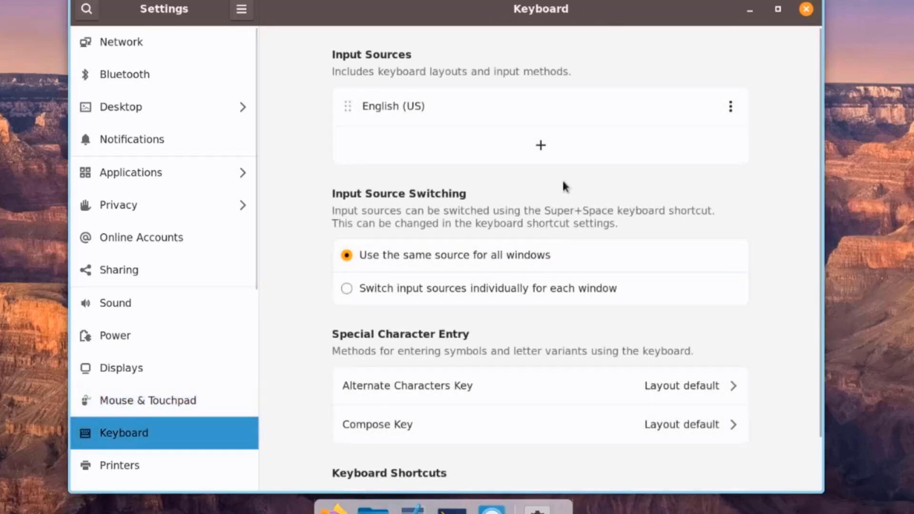
{"action": "scroll", "coordinate": [563, 226], "scroll_direction": "down", "scroll_amount": 2}
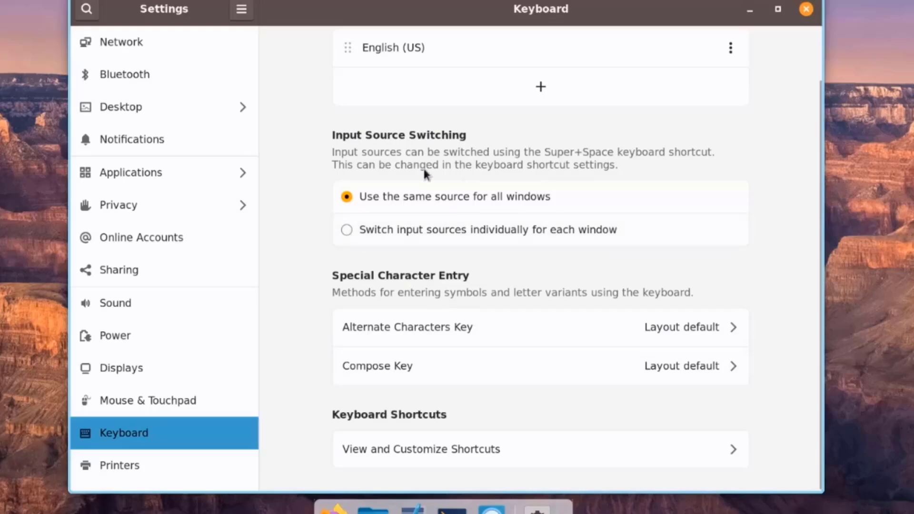
Step: Start adding a printer under Printers, cancel the search, and bring up the app library
{"action": "left_click", "coordinate": [189, 468]}
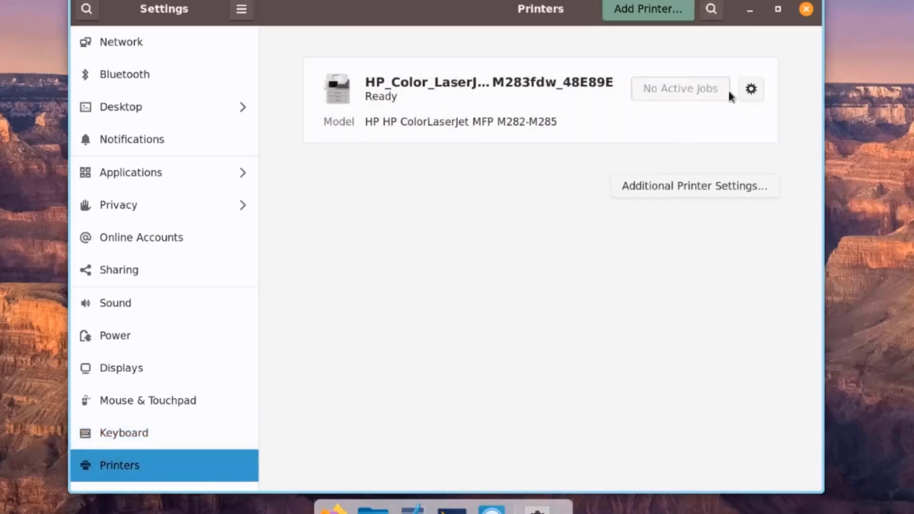
{"action": "left_click", "coordinate": [654, 11]}
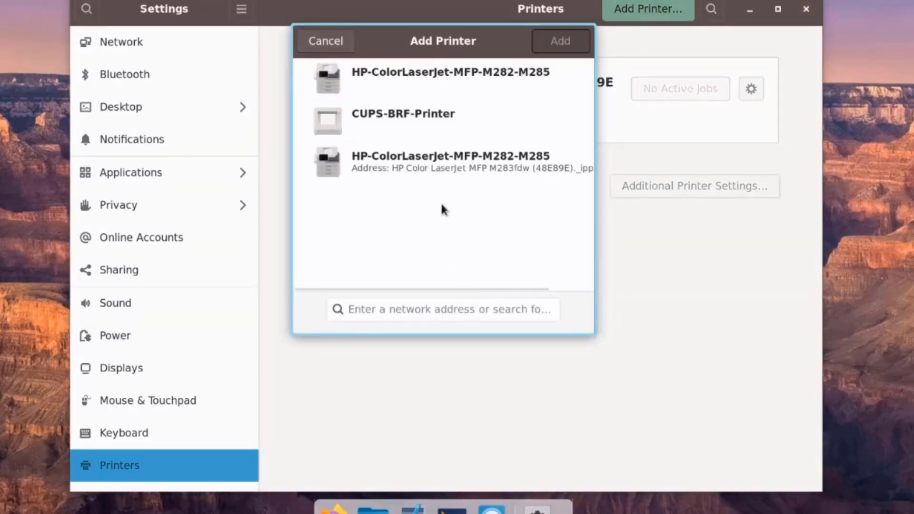
{"action": "left_click", "coordinate": [326, 41]}
{"action": "key", "text": "super+a"}
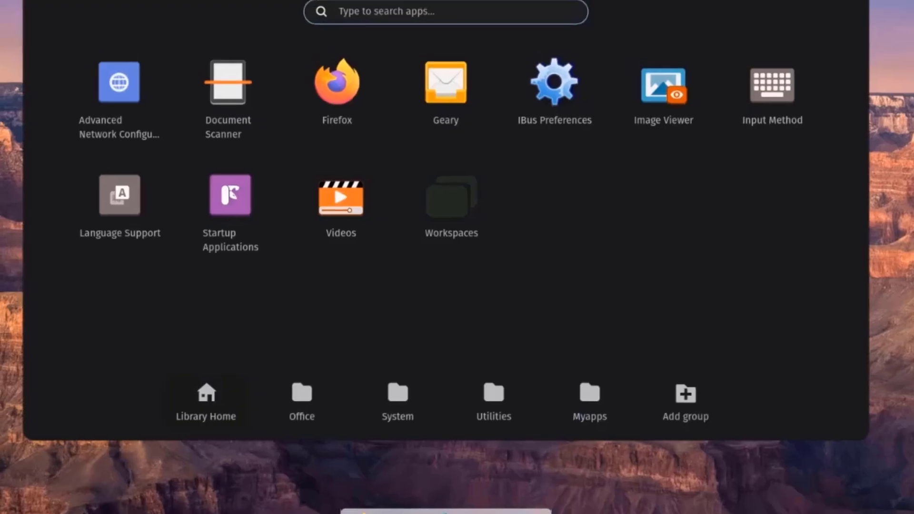
Step: Launch COSMIC Screenshot from Utilities and capture a large canyon region, saving to Pictures
{"action": "left_click", "coordinate": [397, 398]}
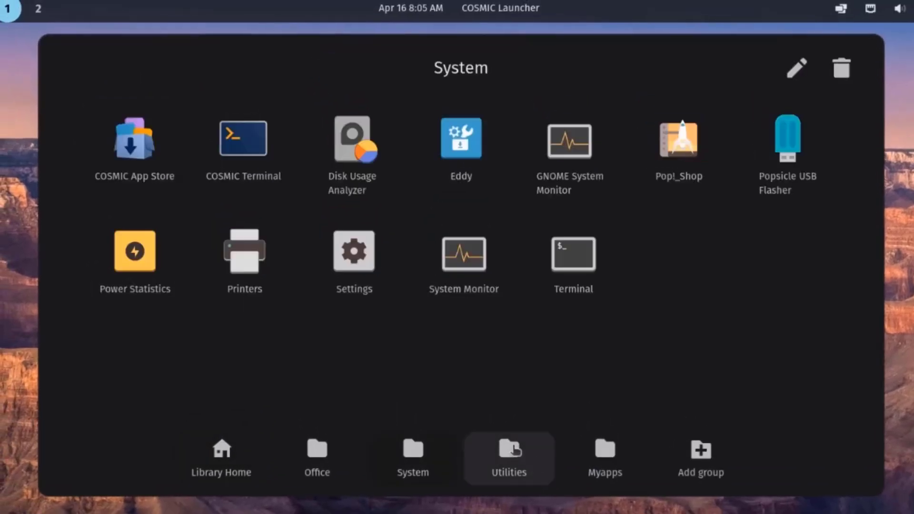
{"action": "left_click", "coordinate": [515, 450]}
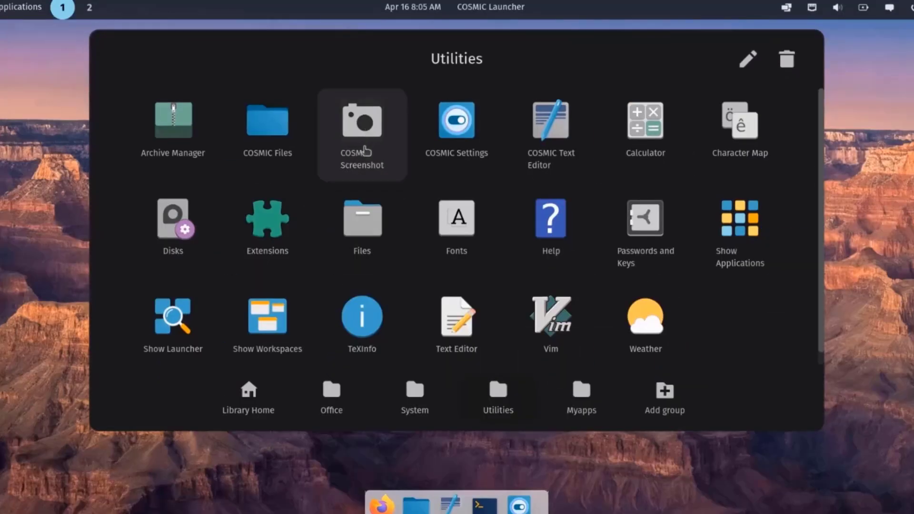
{"action": "left_click", "coordinate": [371, 143]}
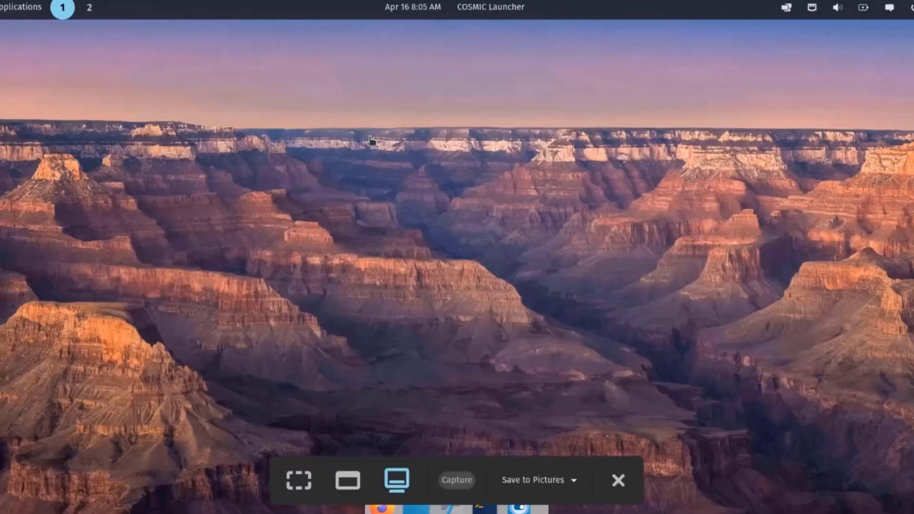
{"action": "left_click", "coordinate": [574, 481]}
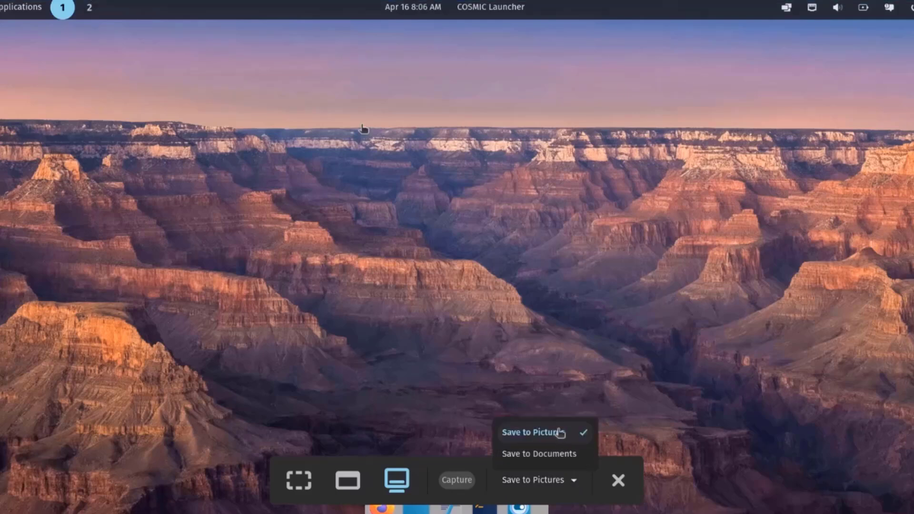
{"action": "left_click", "coordinate": [573, 480]}
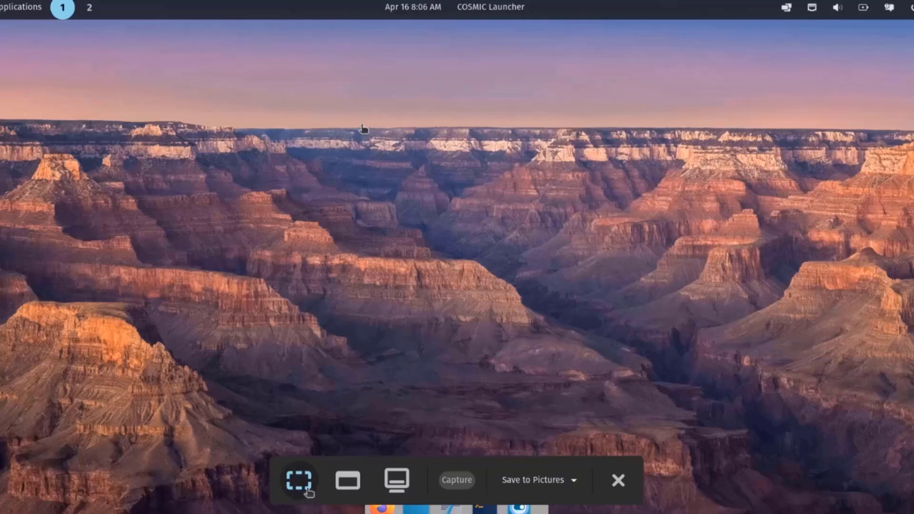
{"action": "left_click_drag", "start_coordinate": [228, 112], "coordinate": [699, 432]}
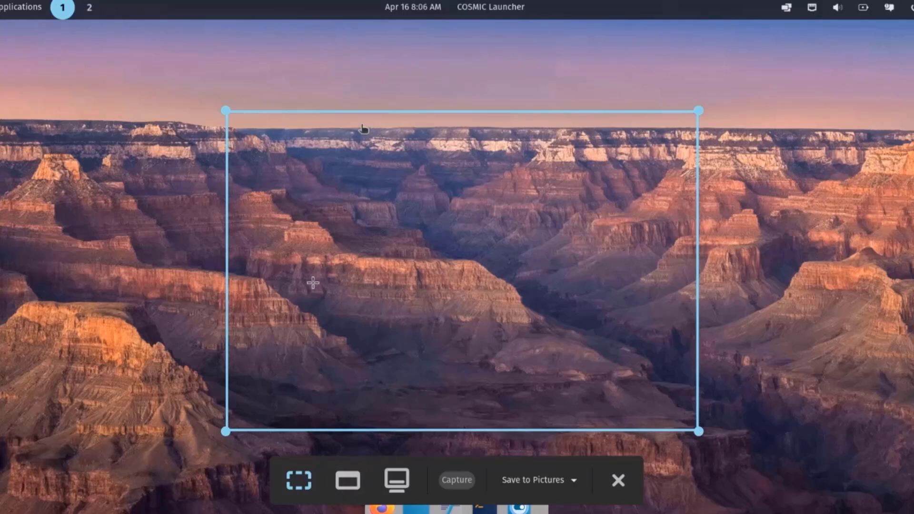
{"action": "left_click", "coordinate": [458, 481]}
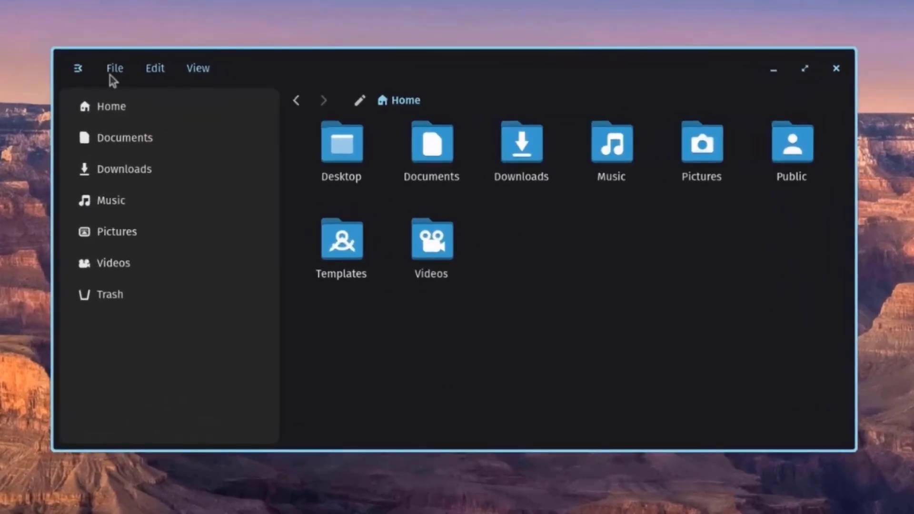
Step: Turn on Show hidden files in COSMIC Files settings so .cache and .config appear in Home
{"action": "left_click", "coordinate": [110, 75]}
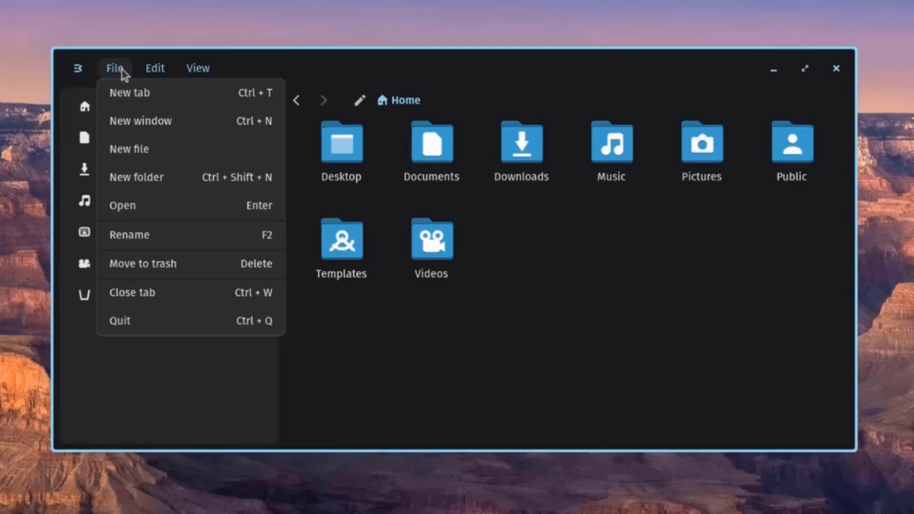
{"action": "mouse_move", "coordinate": [153, 76]}
{"action": "mouse_move", "coordinate": [197, 72]}
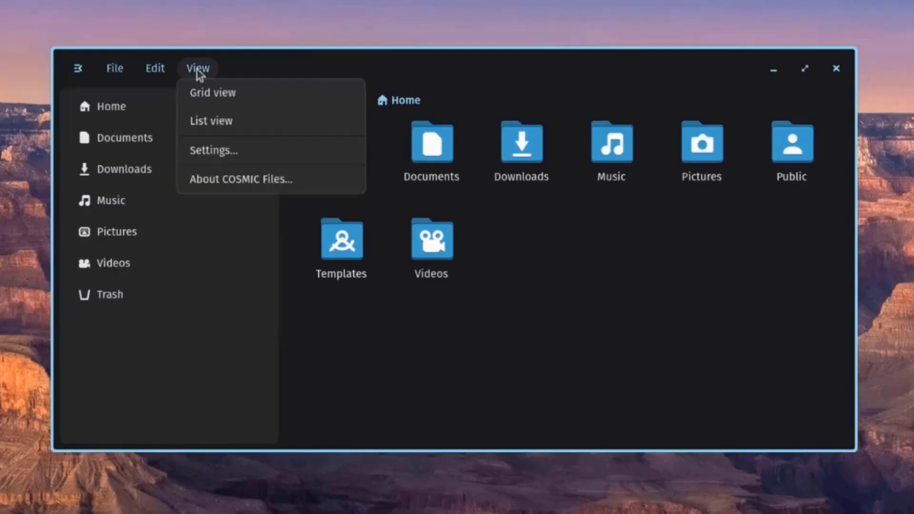
{"action": "left_click", "coordinate": [208, 151]}
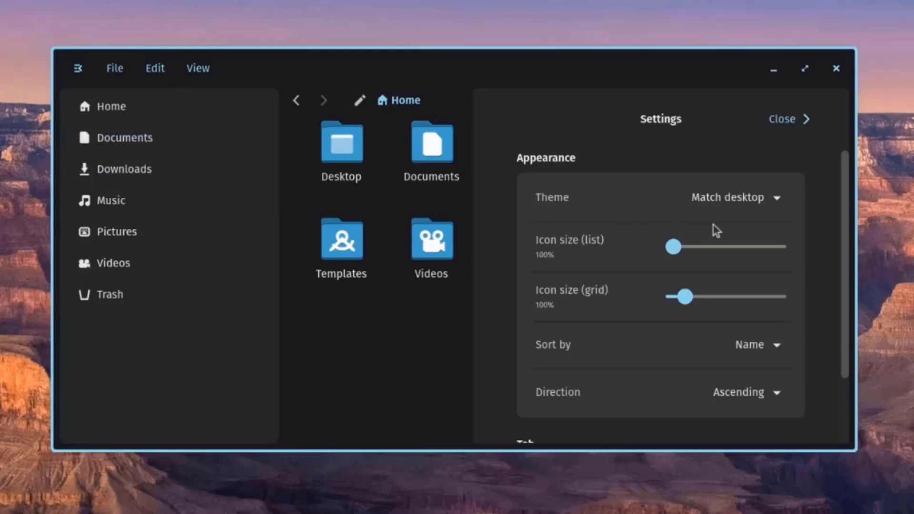
{"action": "scroll", "coordinate": [714, 226], "scroll_direction": "down", "scroll_amount": 3}
{"action": "scroll", "coordinate": [721, 317], "scroll_direction": "up", "scroll_amount": 2}
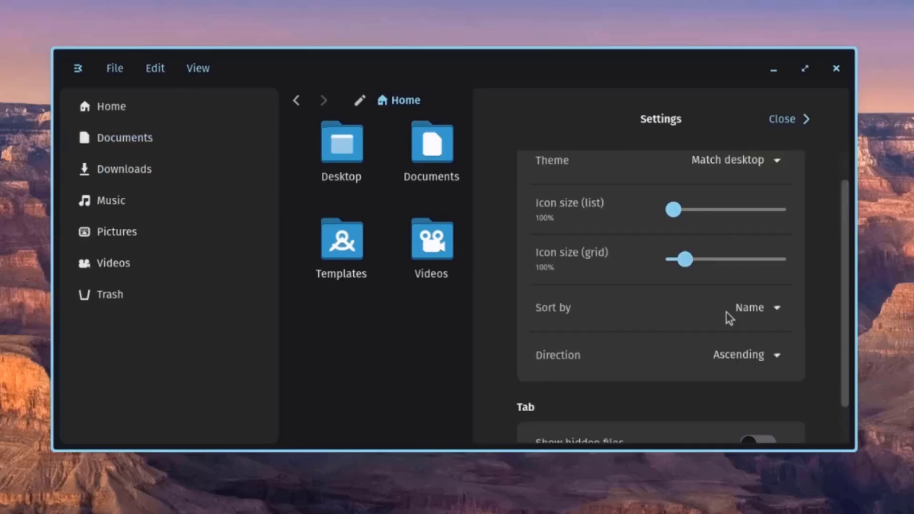
{"action": "scroll", "coordinate": [731, 318], "scroll_direction": "down", "scroll_amount": 2}
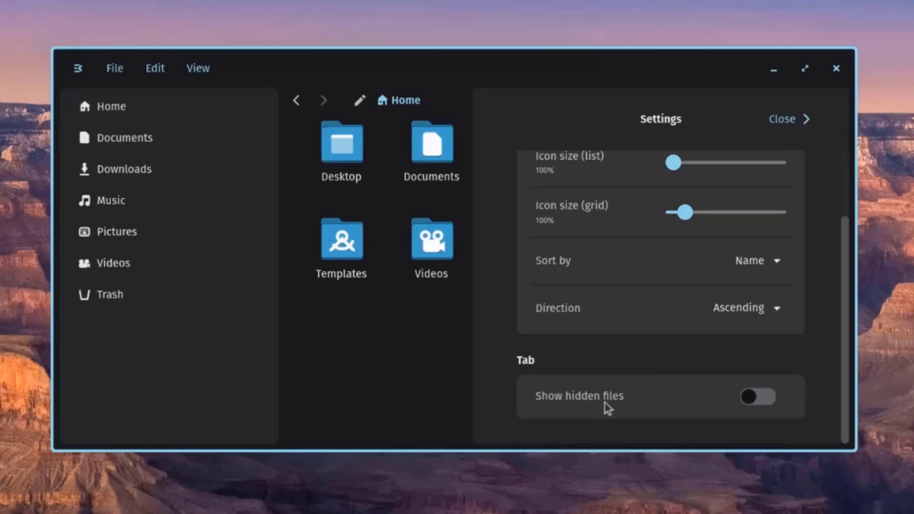
{"action": "left_click", "coordinate": [755, 400]}
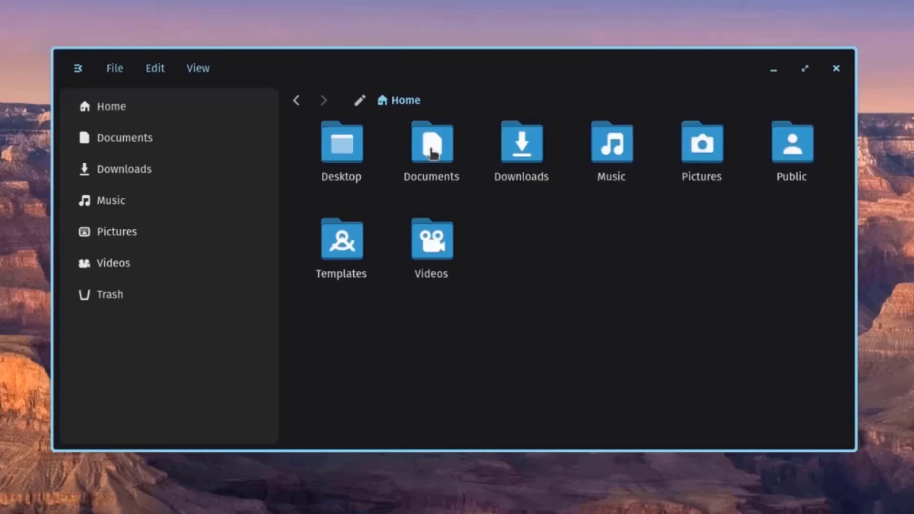
Step: Show the Properties of the Documents folder from its context menu
{"action": "right_click", "coordinate": [432, 152]}
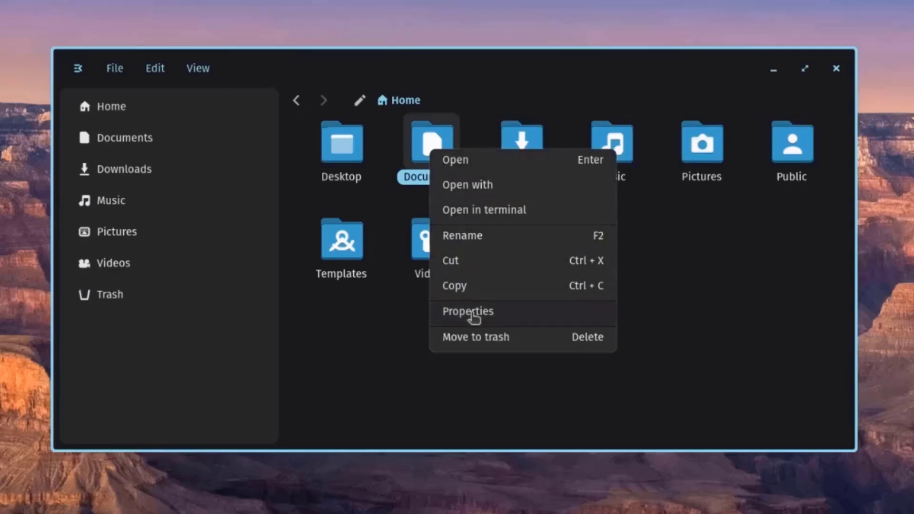
{"action": "left_click", "coordinate": [473, 313]}
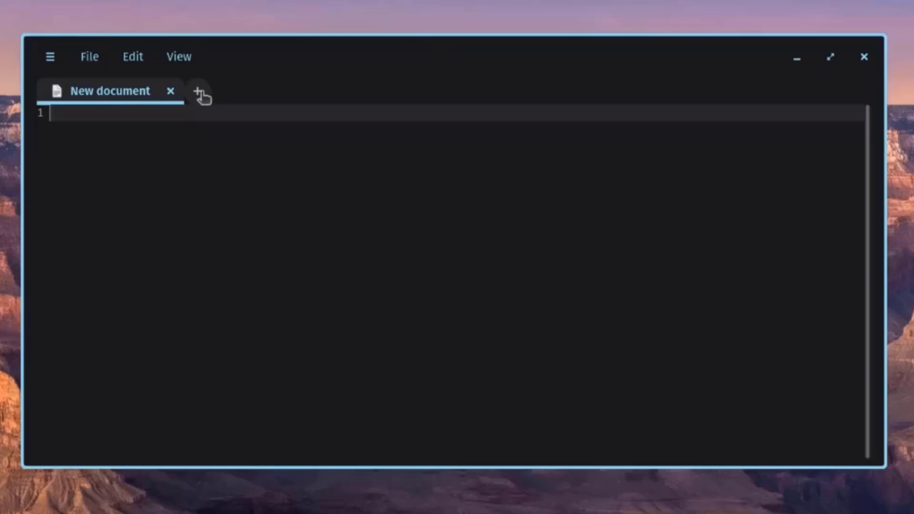
Step: Add three more blank New document tabs, making four in total
{"action": "left_click", "coordinate": [200, 93]}
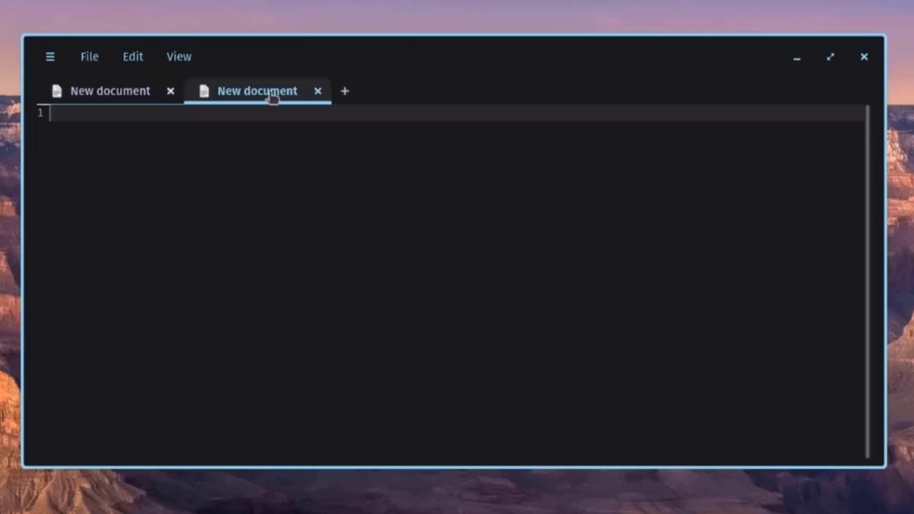
{"action": "left_click", "coordinate": [342, 94]}
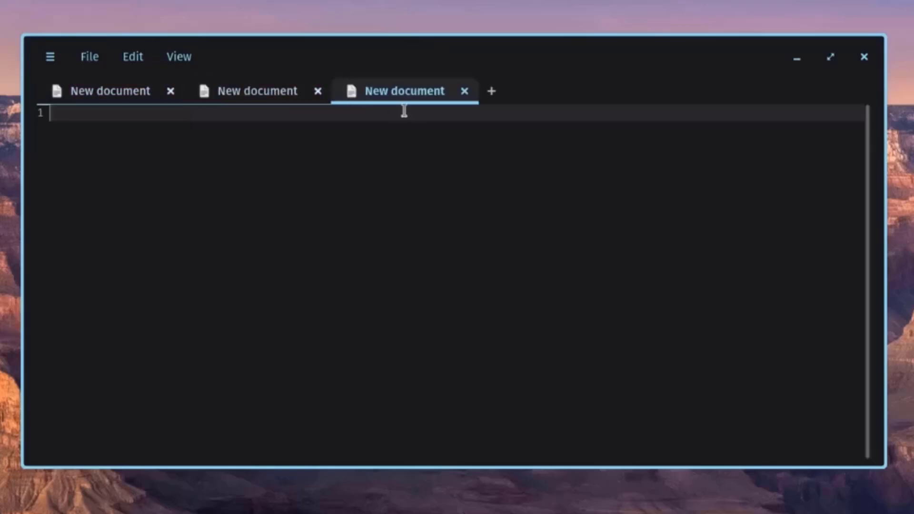
{"action": "left_click", "coordinate": [491, 93]}
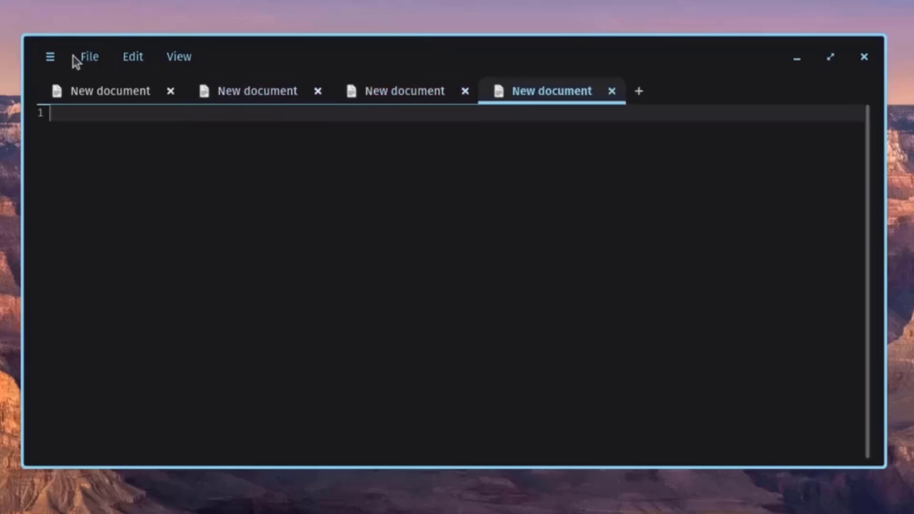
Step: Look through the File, Edit and View menus of the Text Editor
{"action": "left_click", "coordinate": [90, 58]}
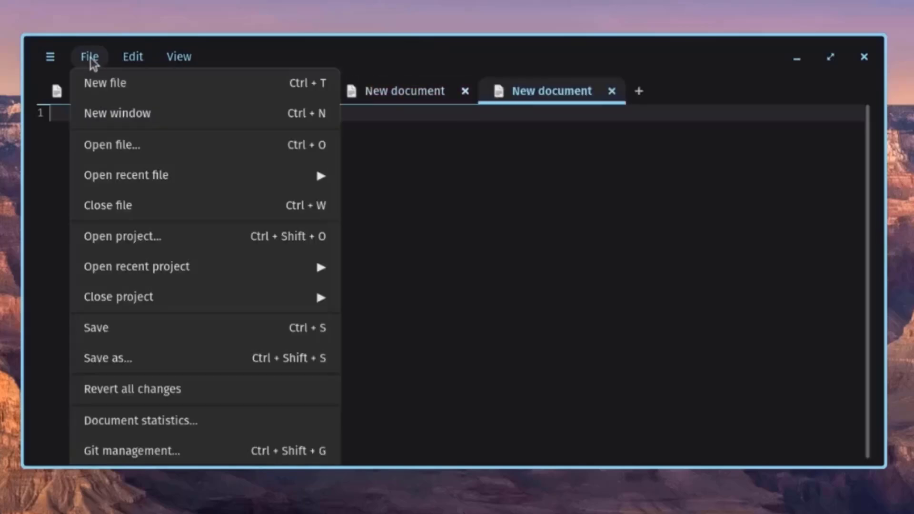
{"action": "left_click", "coordinate": [134, 58]}
{"action": "left_click", "coordinate": [174, 61]}
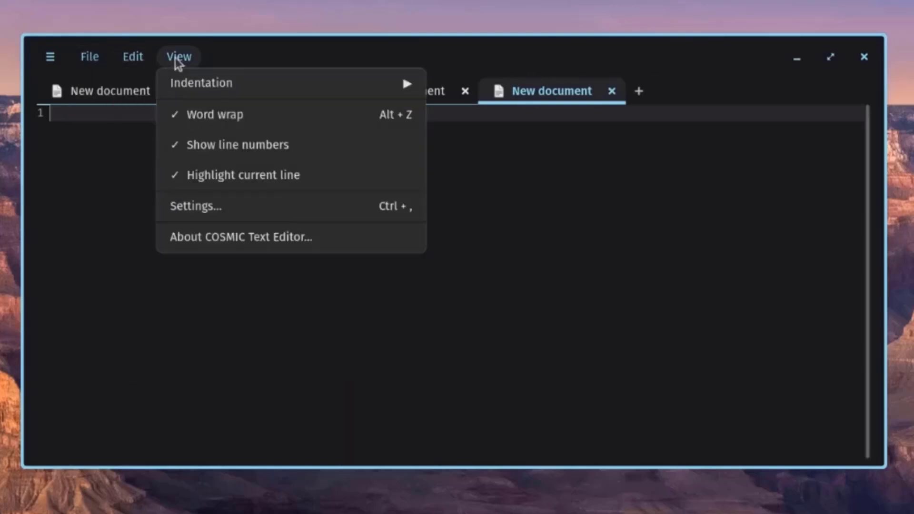
{"action": "left_click", "coordinate": [192, 59]}
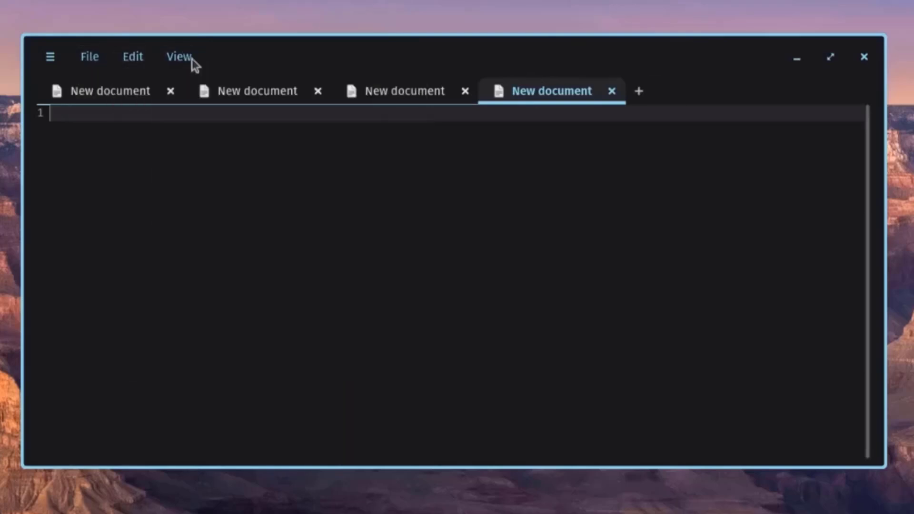
{"action": "left_click", "coordinate": [186, 59]}
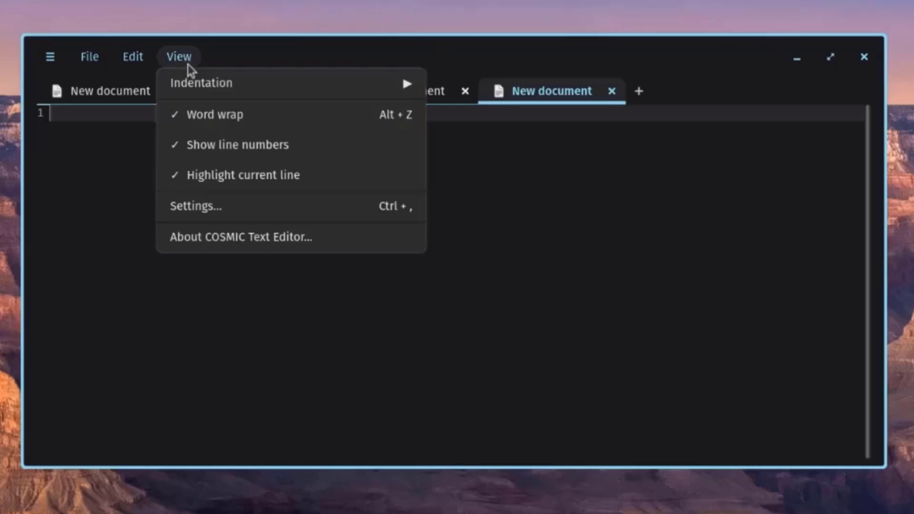
Step: In editor settings, try the light theme, revert to Match desktop, and keep both syntax schemes
{"action": "left_click", "coordinate": [202, 213]}
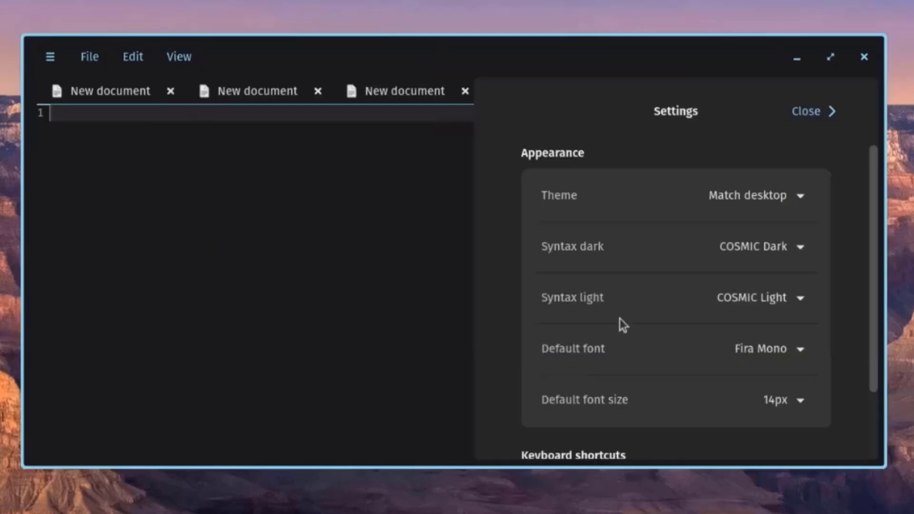
{"action": "left_click", "coordinate": [755, 195]}
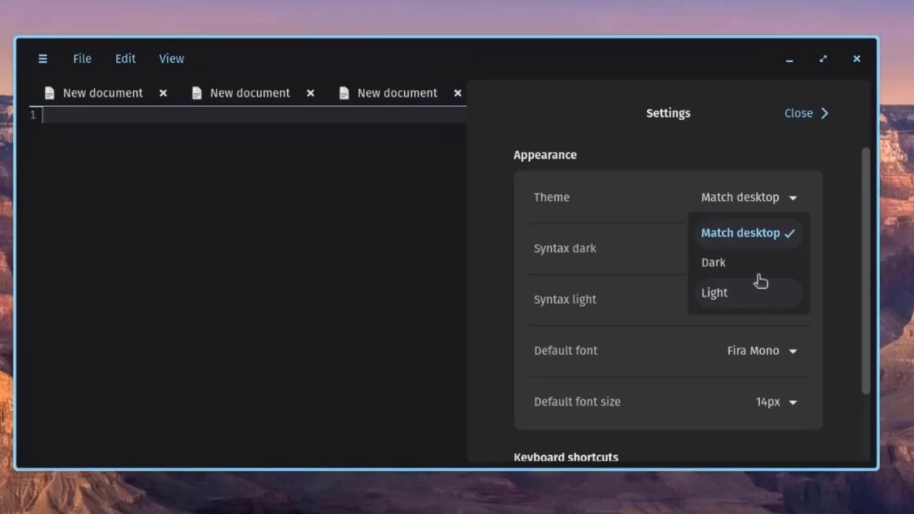
{"action": "left_click", "coordinate": [739, 292]}
{"action": "left_click", "coordinate": [765, 201]}
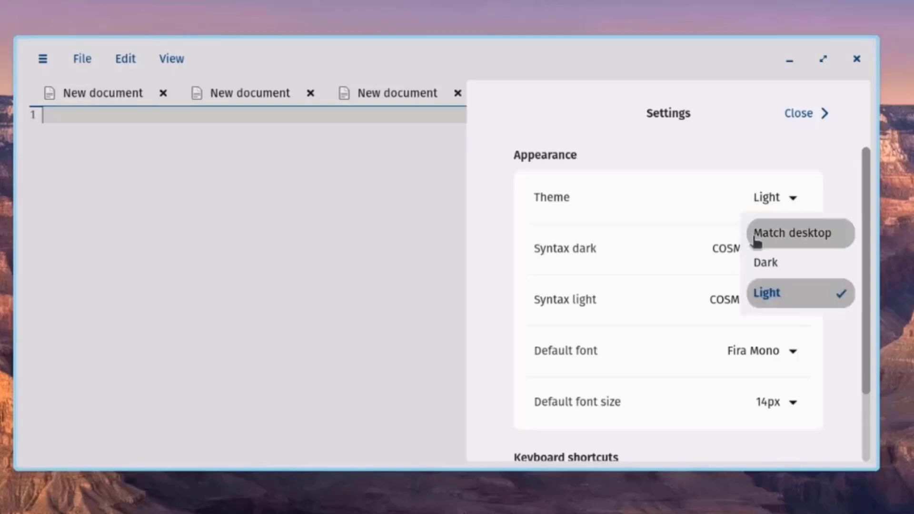
{"action": "left_click", "coordinate": [756, 237]}
{"action": "left_click", "coordinate": [746, 255]}
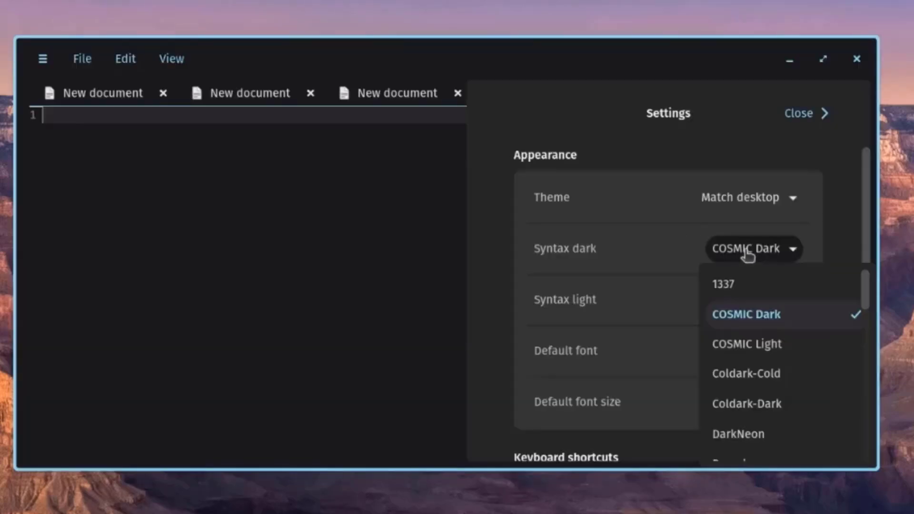
{"action": "left_click", "coordinate": [747, 255]}
{"action": "left_click", "coordinate": [748, 306]}
{"action": "left_click", "coordinate": [750, 307]}
Step: Keep the default font Fira Mono at 14px, then launch COSMIC App Store
{"action": "scroll", "coordinate": [751, 308], "scroll_direction": "down", "scroll_amount": 3}
{"action": "left_click", "coordinate": [764, 269]}
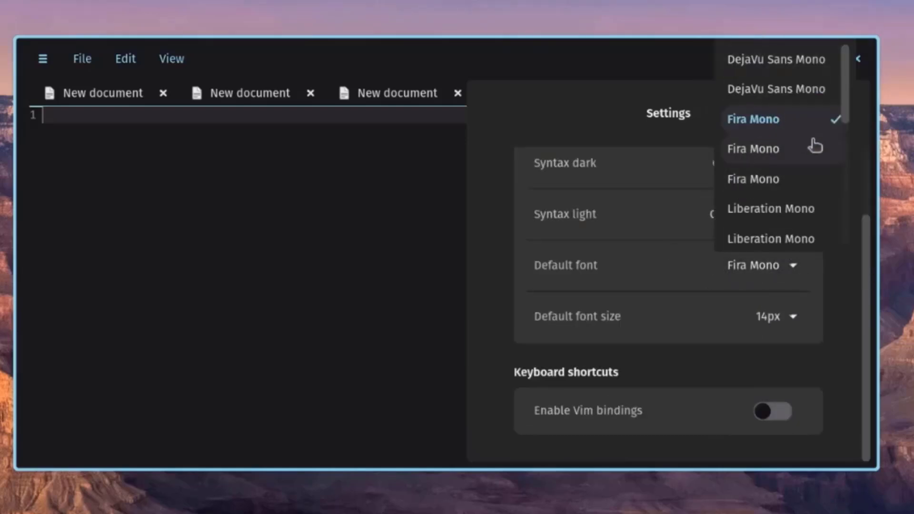
{"action": "left_click", "coordinate": [793, 335]}
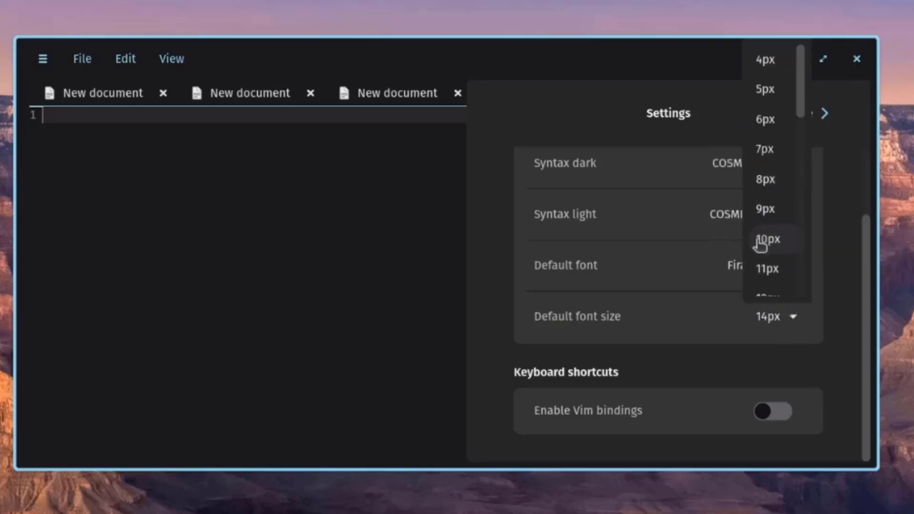
{"action": "scroll", "coordinate": [783, 205], "scroll_direction": "down", "scroll_amount": 5}
{"action": "scroll", "coordinate": [802, 236], "scroll_direction": "down", "scroll_amount": 3}
{"action": "left_click", "coordinate": [724, 377]}
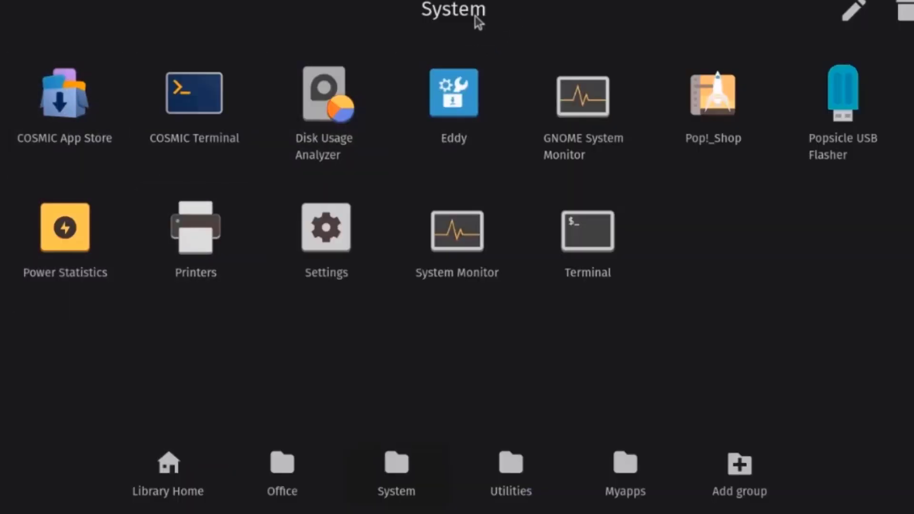
{"action": "left_click", "coordinate": [71, 110]}
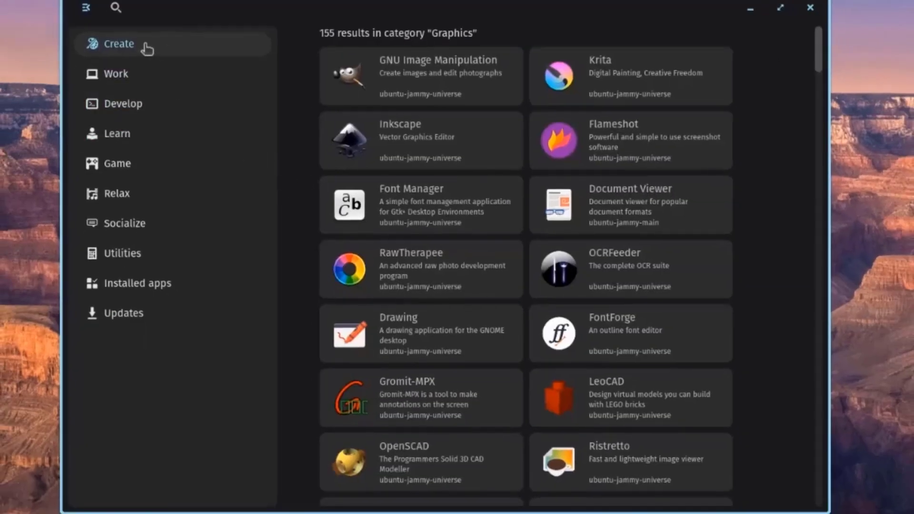
Step: Browse the Develop, Learn, Game (460), AudioVideo (272), Network (195) and Utility (383) categories
{"action": "scroll", "coordinate": [557, 194], "scroll_direction": "down", "scroll_amount": 20}
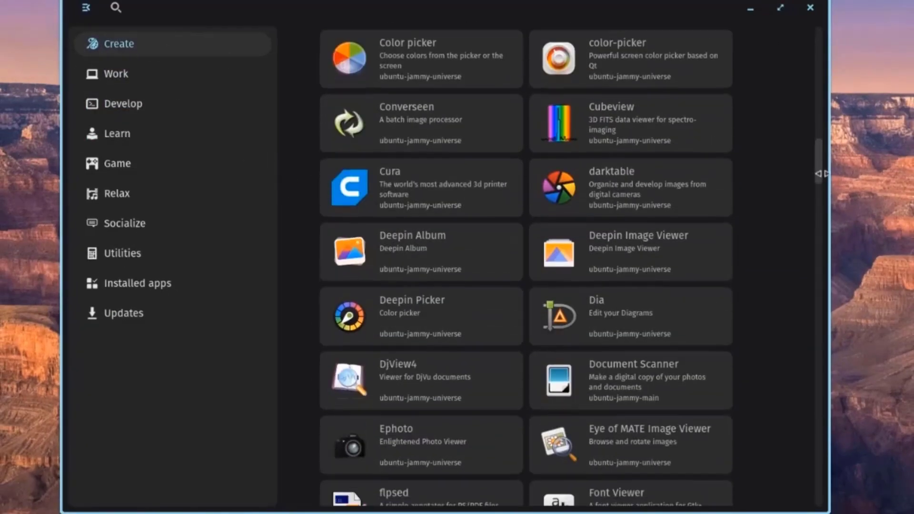
{"action": "scroll", "coordinate": [822, 206], "scroll_direction": "down", "scroll_amount": 2}
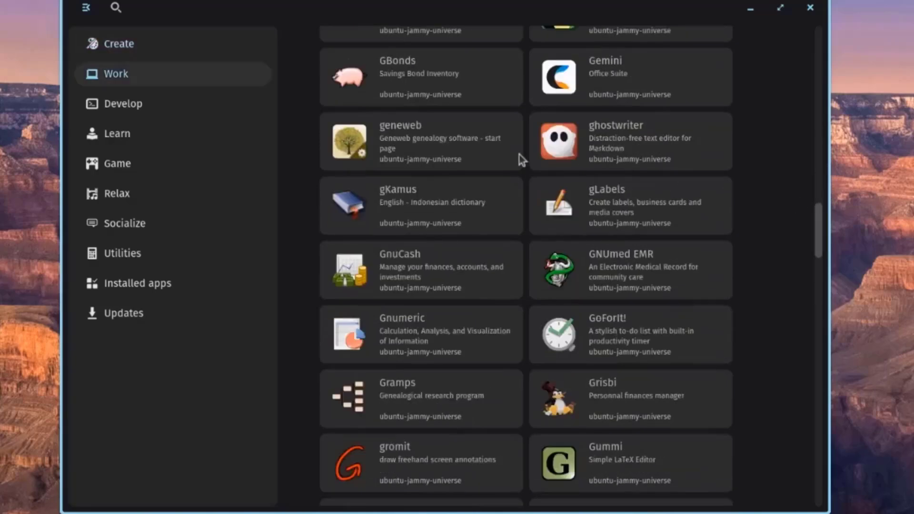
{"action": "scroll", "coordinate": [542, 238], "scroll_direction": "up", "scroll_amount": 15}
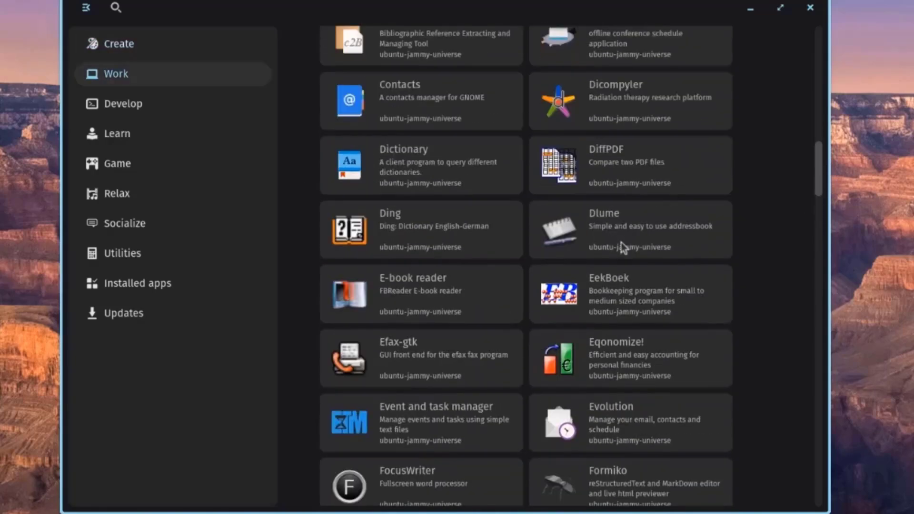
{"action": "left_click", "coordinate": [143, 106]}
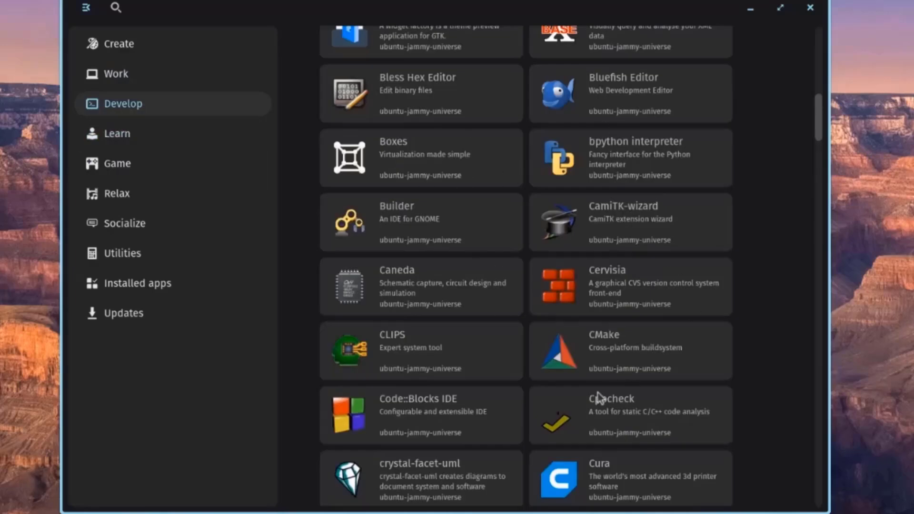
{"action": "left_click", "coordinate": [161, 139]}
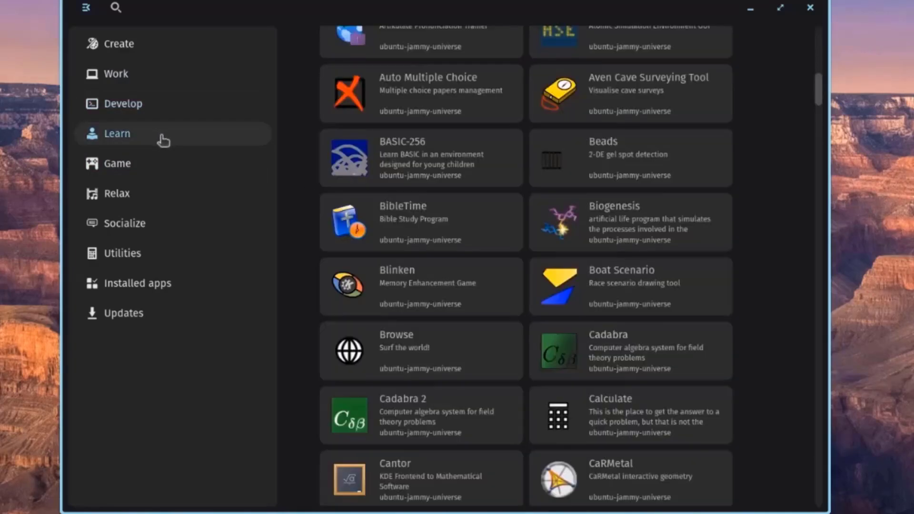
{"action": "scroll", "coordinate": [662, 279], "scroll_direction": "down", "scroll_amount": 10}
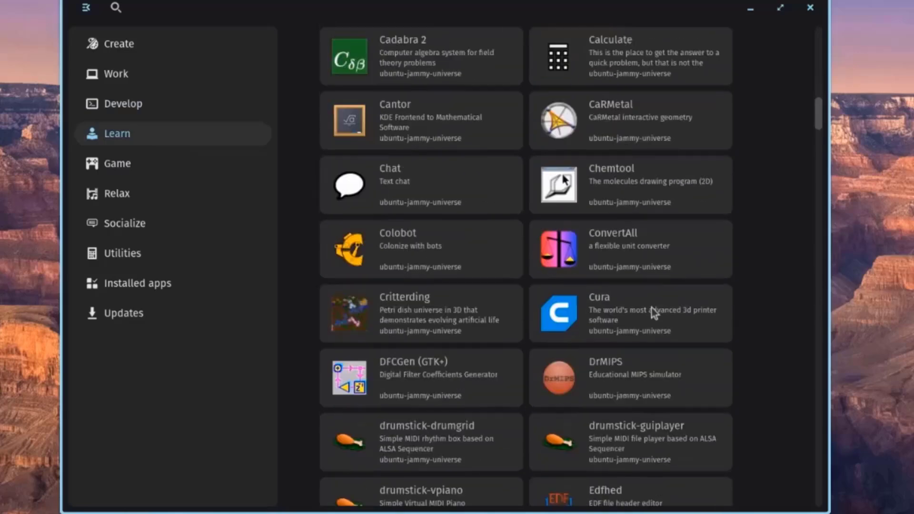
{"action": "left_click", "coordinate": [189, 167]}
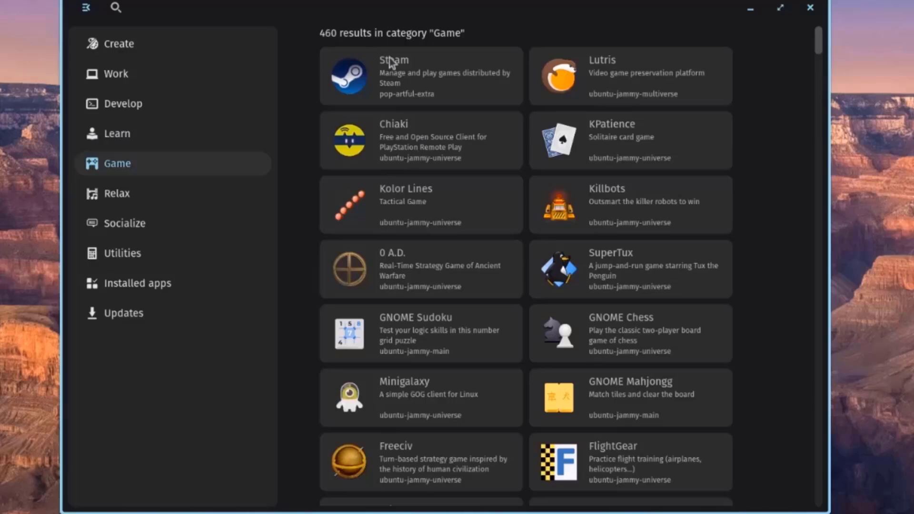
{"action": "left_click", "coordinate": [125, 196]}
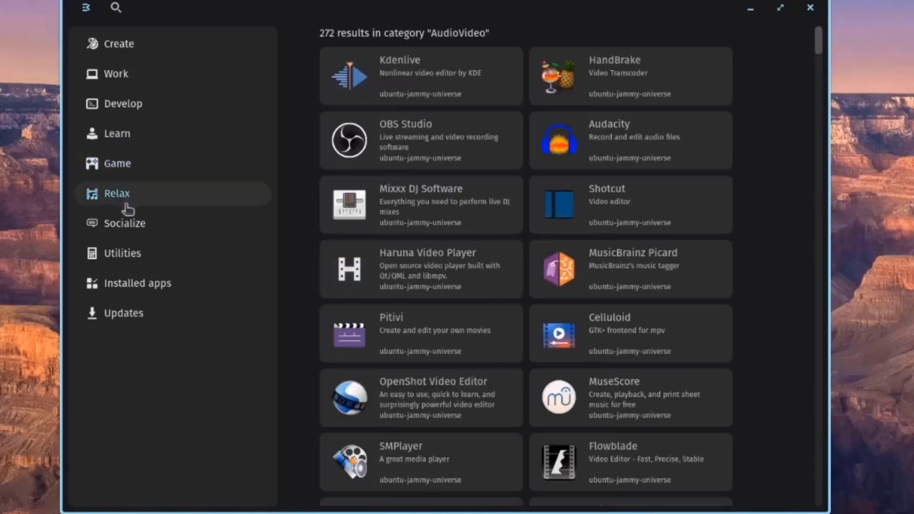
{"action": "left_click", "coordinate": [137, 230]}
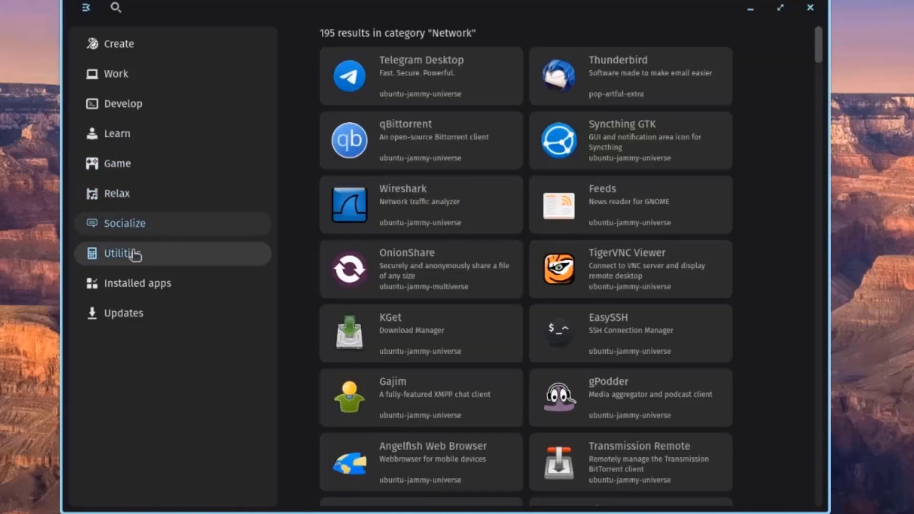
{"action": "left_click", "coordinate": [135, 254]}
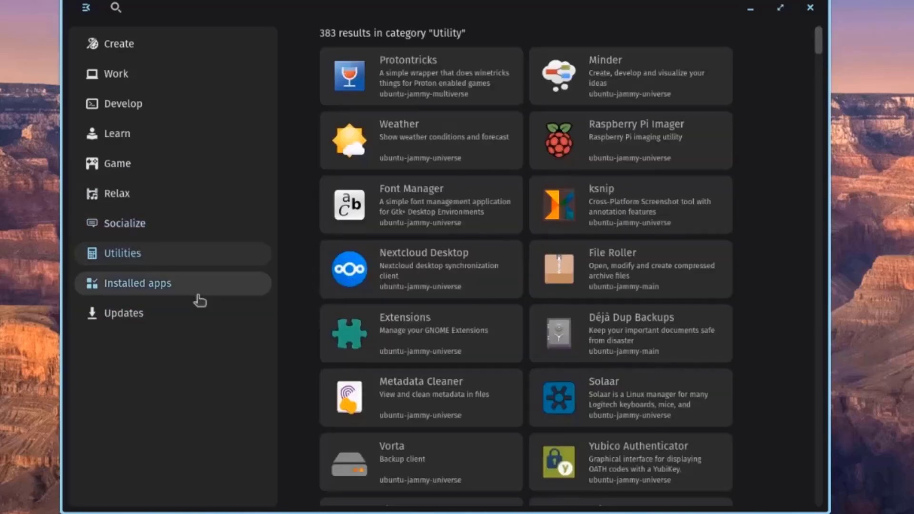
Step: Review the 42 installed apps and 5 pending updates, then bring up the app library
{"action": "left_click", "coordinate": [177, 285]}
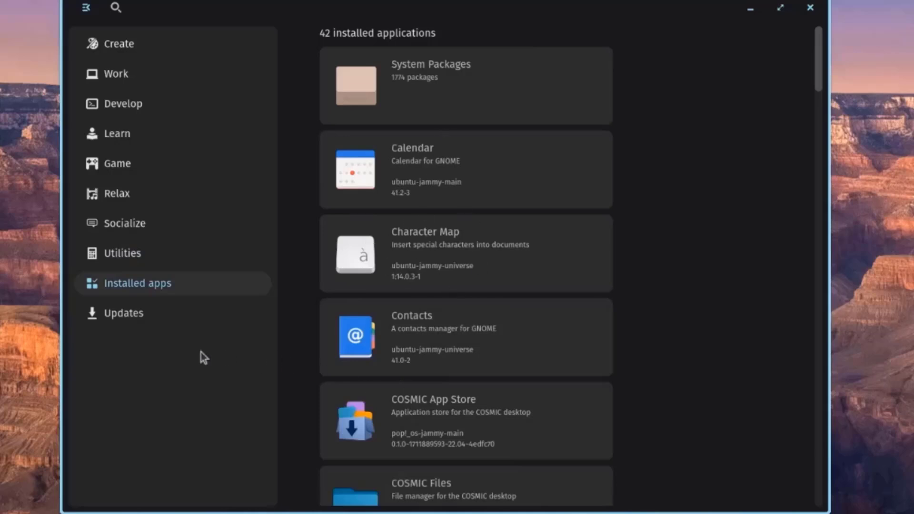
{"action": "left_click", "coordinate": [139, 316]}
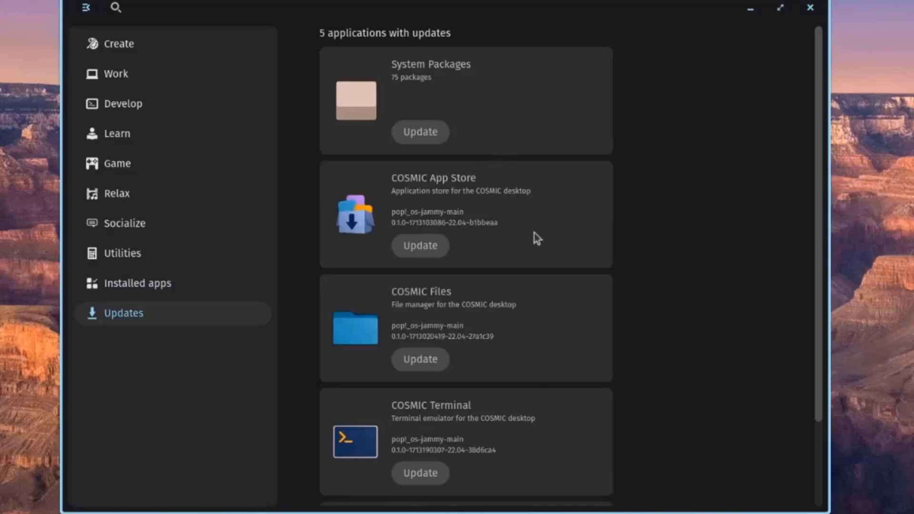
{"action": "scroll", "coordinate": [526, 221], "scroll_direction": "down", "scroll_amount": 3}
{"action": "key", "text": "super+a"}
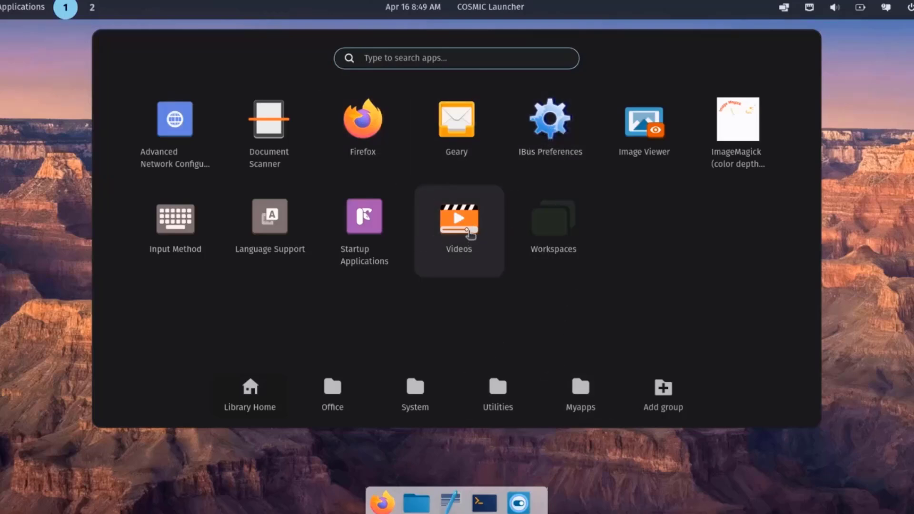
Step: Drag the Videos and Workspaces icons from the app library onto the dock
{"action": "left_click_drag", "start_coordinate": [470, 232], "coordinate": [497, 500]}
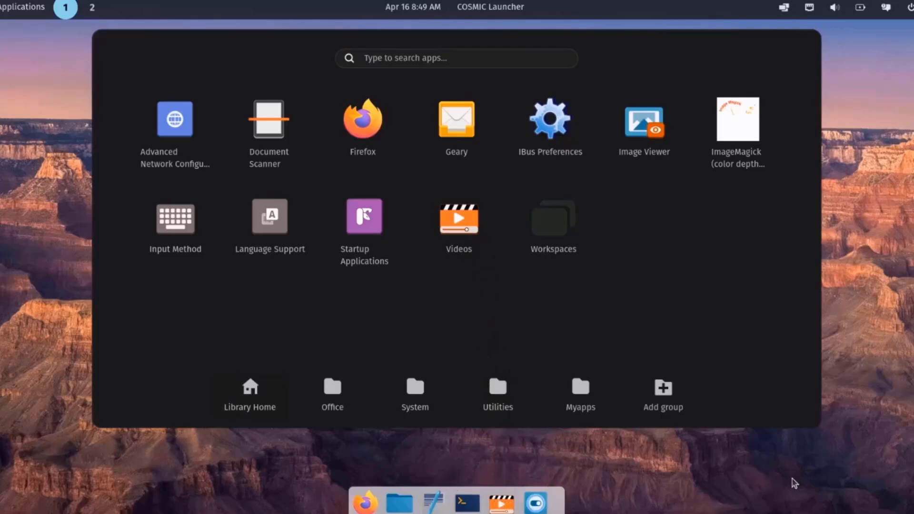
{"action": "left_click_drag", "start_coordinate": [570, 227], "coordinate": [553, 506]}
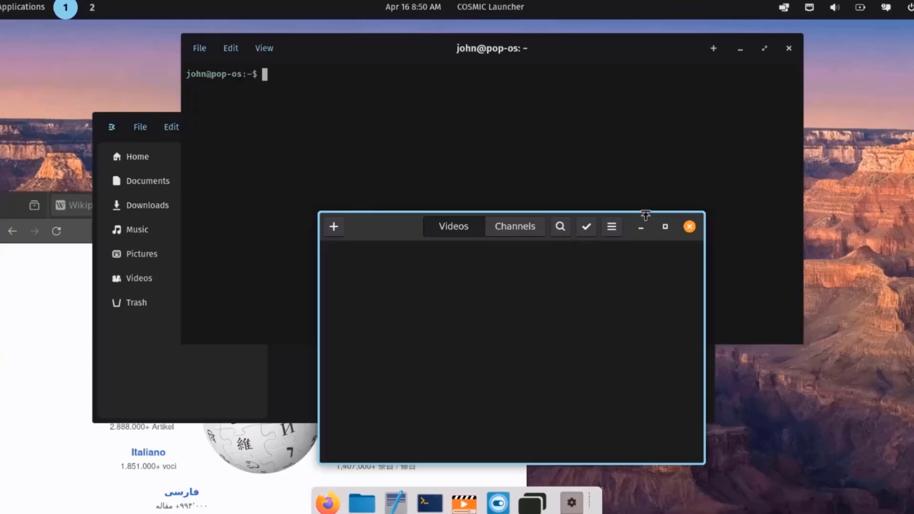
Step: Enable automatic tiling and arrange Firefox, file manager, terminal and Videos into a 2×2 grid
{"action": "left_click", "coordinate": [784, 9]}
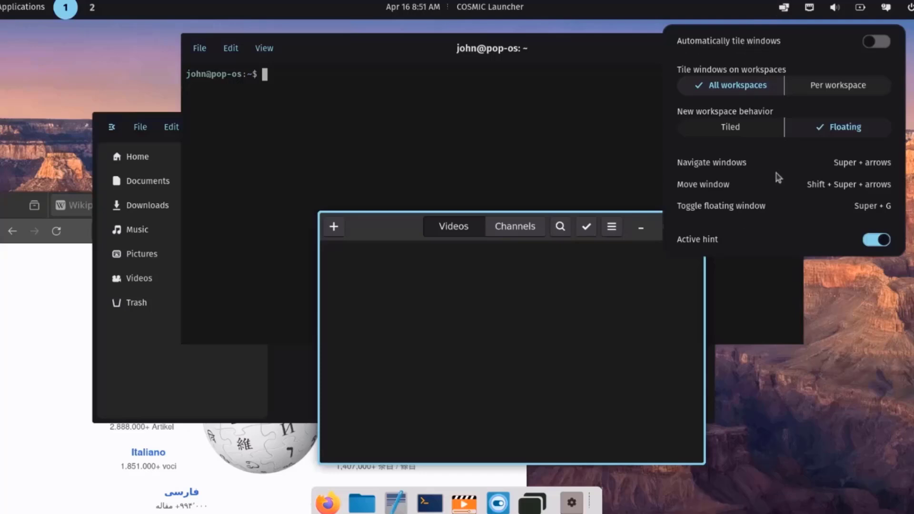
{"action": "left_click", "coordinate": [883, 43]}
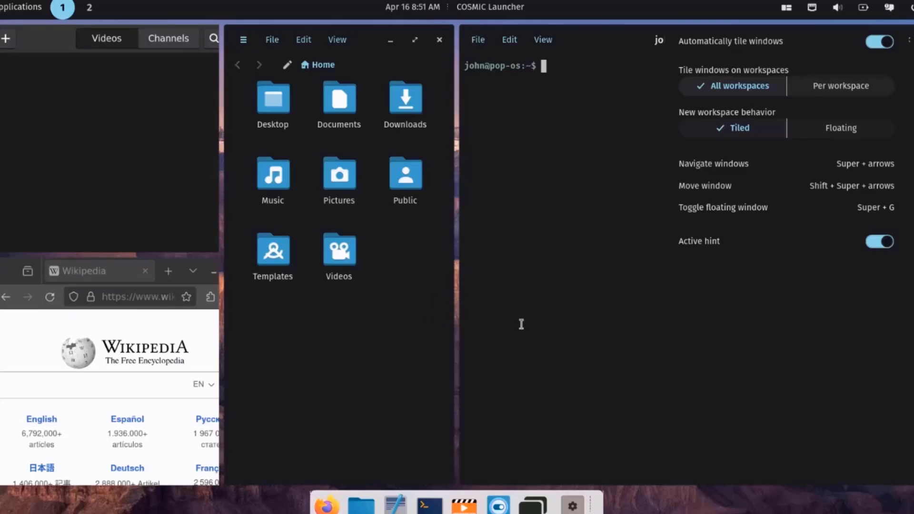
{"action": "left_click_drag", "start_coordinate": [46, 40], "coordinate": [667, 346]}
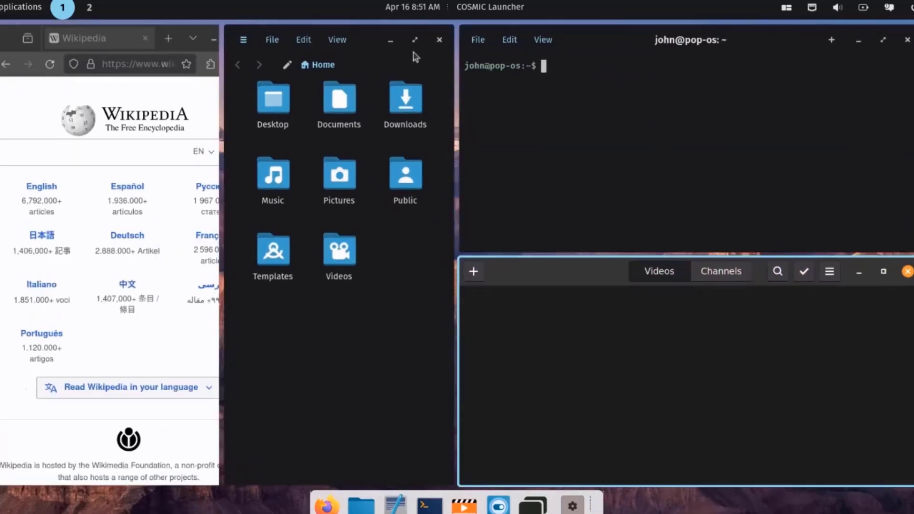
{"action": "left_click_drag", "start_coordinate": [361, 37], "coordinate": [736, 269]}
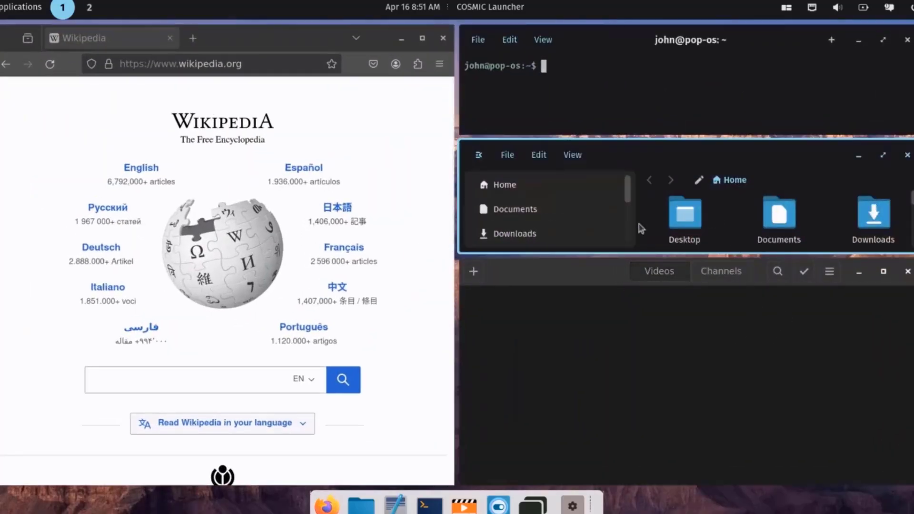
{"action": "left_click_drag", "start_coordinate": [631, 40], "coordinate": [372, 310]}
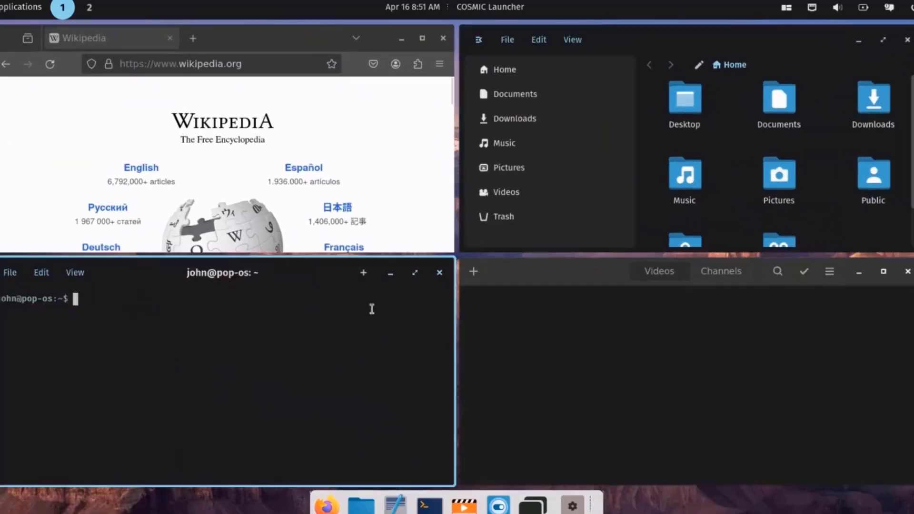
{"action": "left_click", "coordinate": [794, 5]}
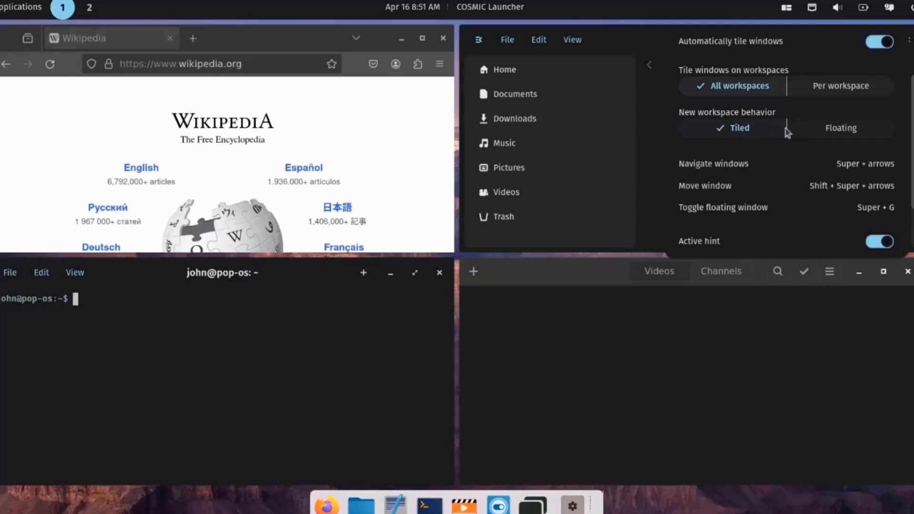